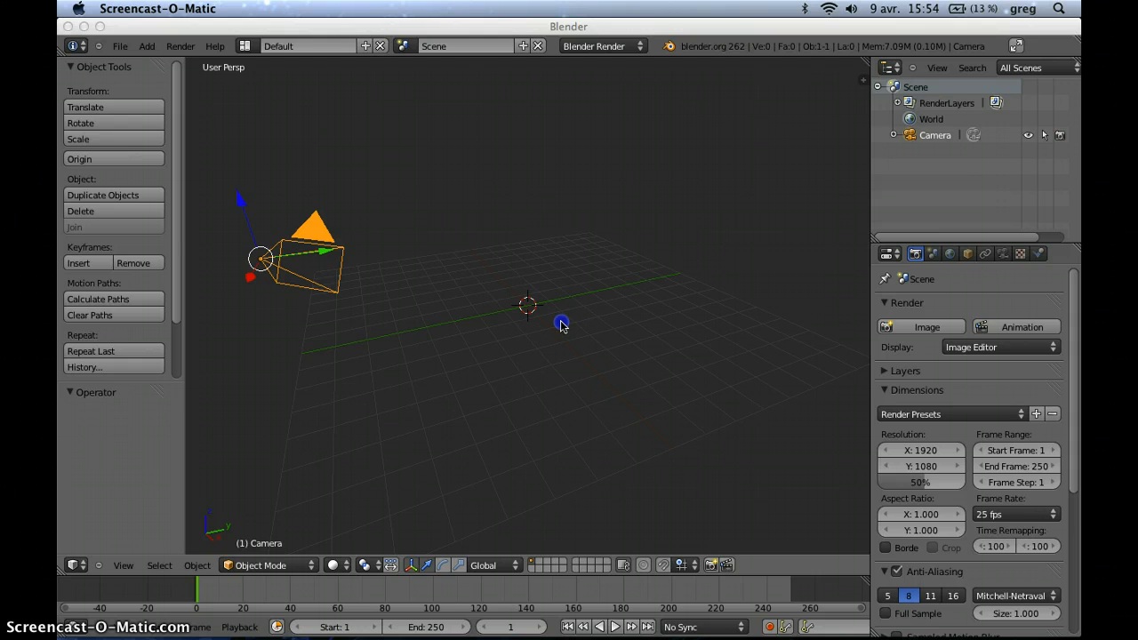
- Place the 3D cursor near the centre of the grid and add a cube mesh there
left_click(561, 325)
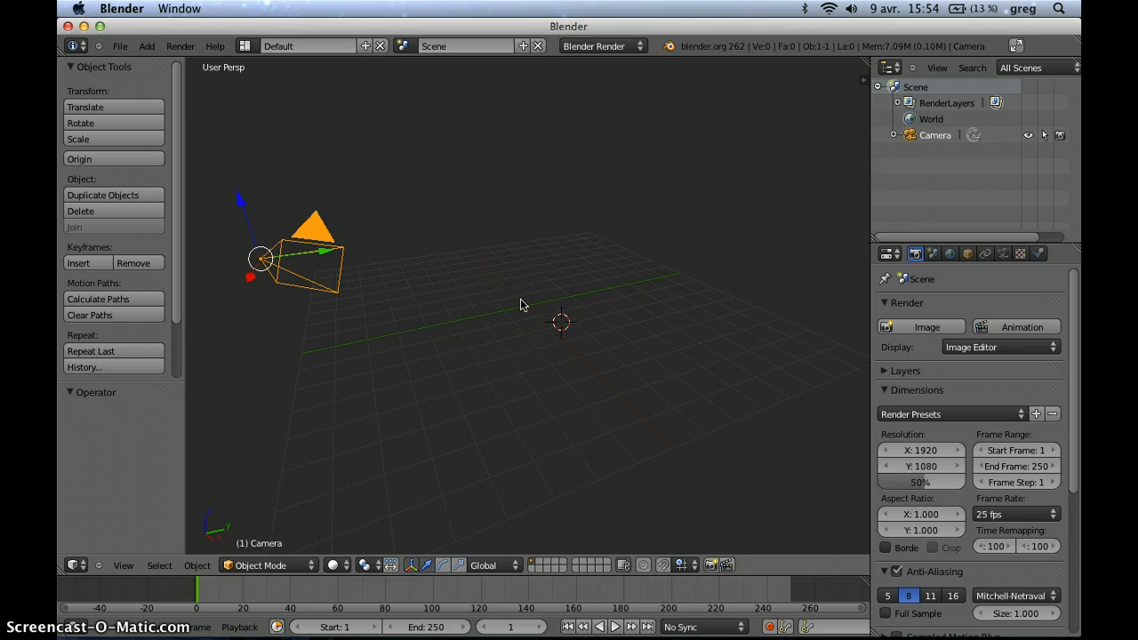
key("shift+a")
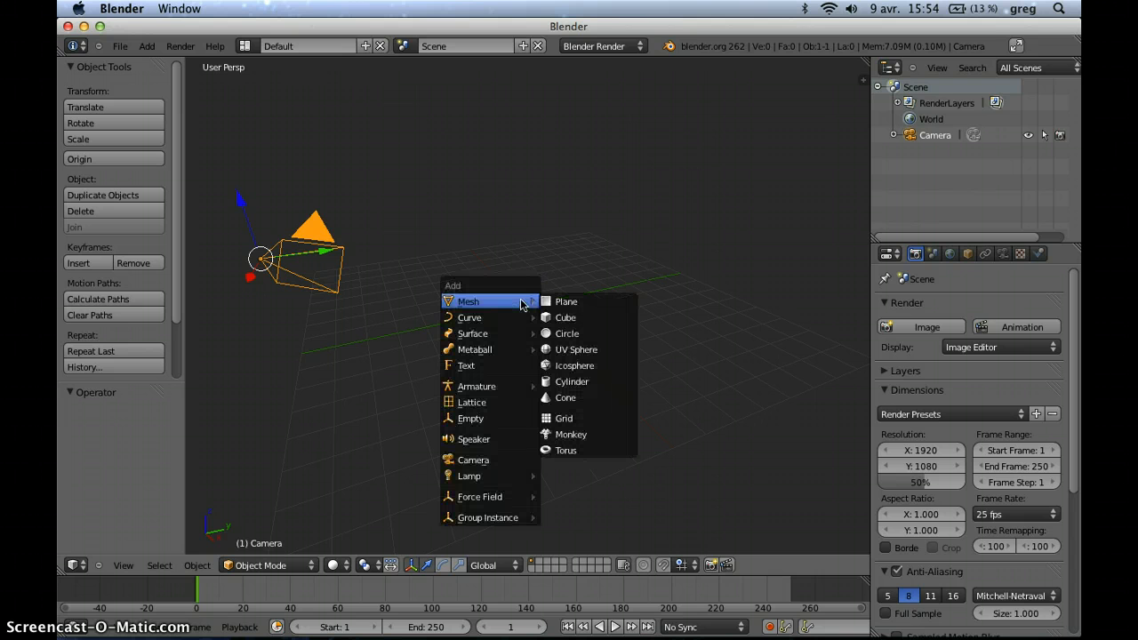
left_click(588, 325)
- Move the cube up about 1.54 on the Z axis and about -4.81 along the Y axis
middle_click_drag(629, 342, 516, 347)
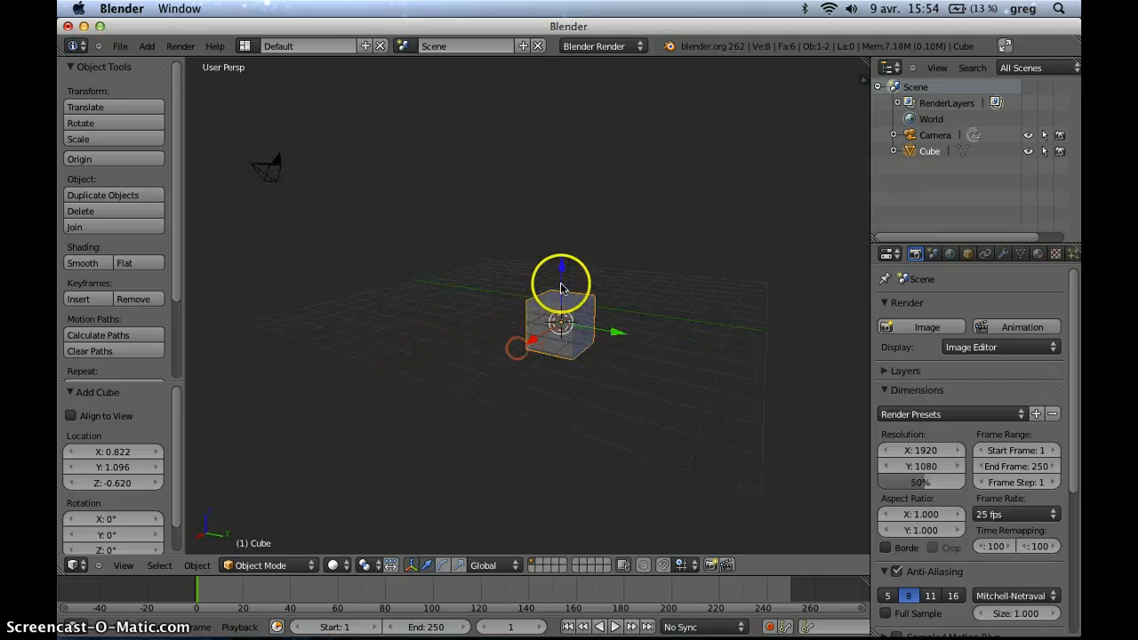
left_click_drag(562, 285, 568, 247)
middle_click_drag(568, 247, 640, 366)
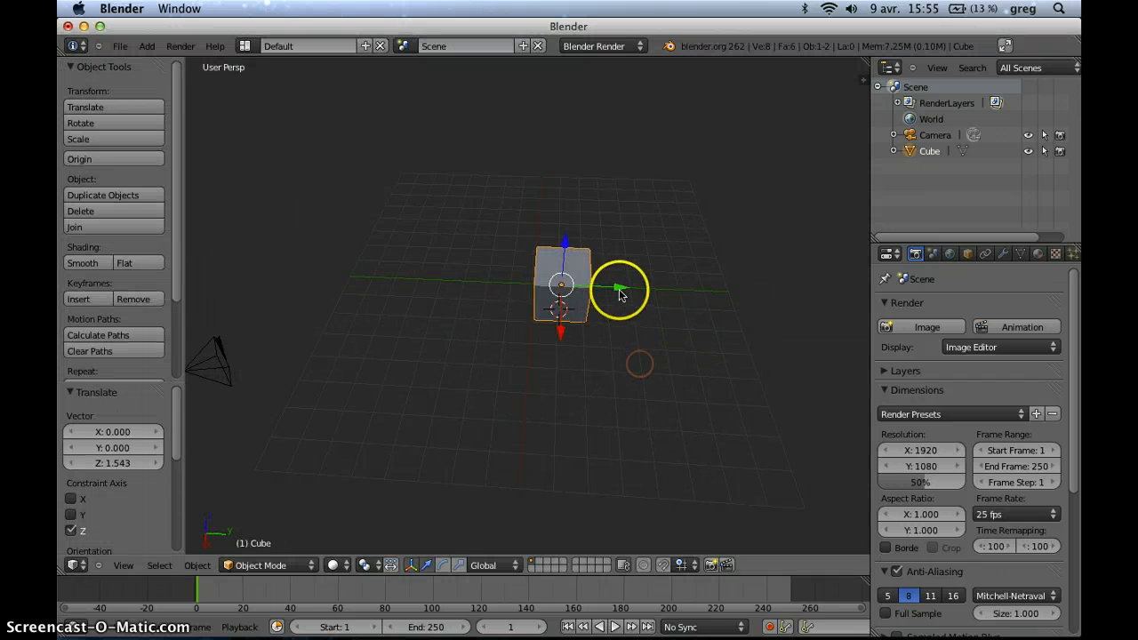
left_click_drag(619, 290, 496, 274)
middle_click_drag(496, 273, 548, 226)
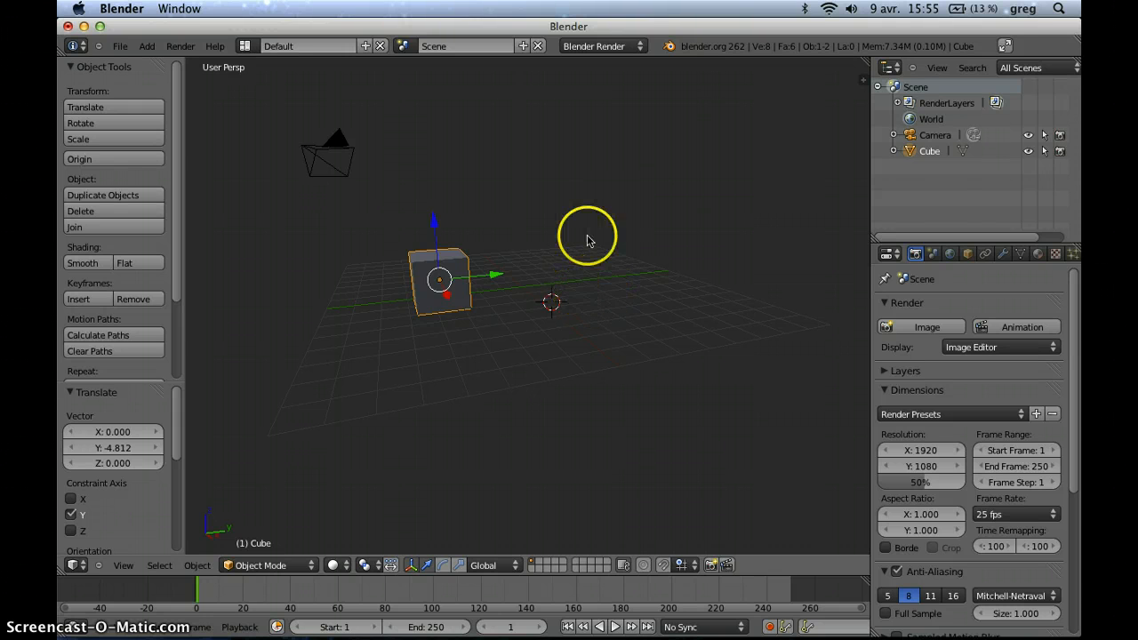
mouse_move(578, 305)
middle_mouse_down()
mouse_move(497, 356)
mouse_move(320, 321)
mouse_move(521, 317)
mouse_move(638, 259)
mouse_move(498, 279)
mouse_move(396, 330)
mouse_move(513, 310)
mouse_move(509, 331)
mouse_move(445, 331)
mouse_move(483, 303)
middle_mouse_up()
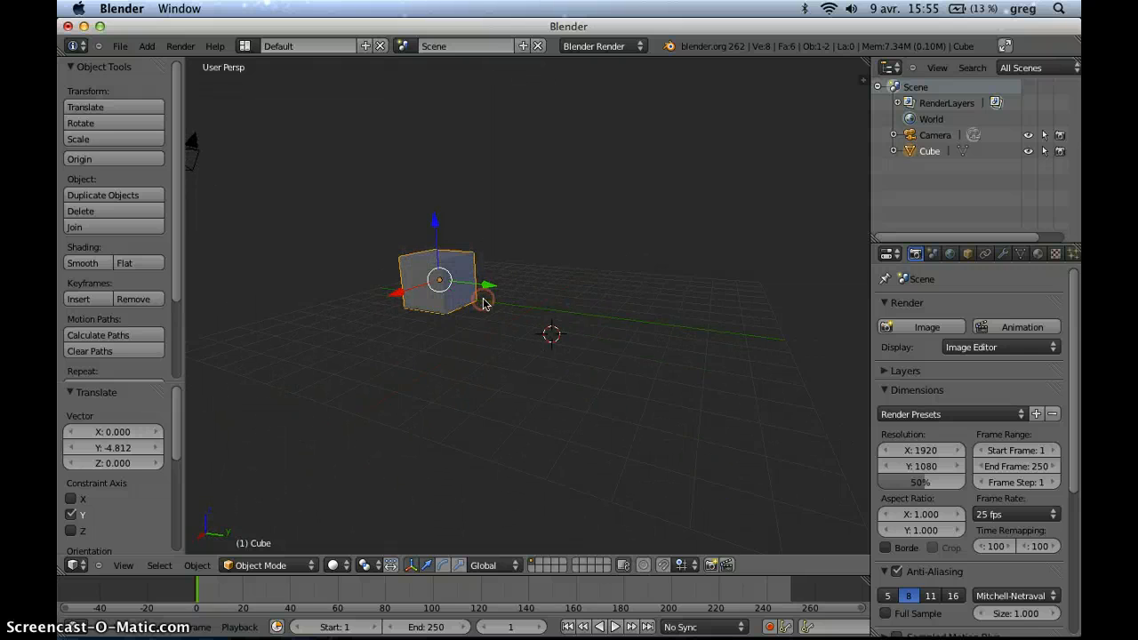
- Enable automatic keyframing and record the cube's start keyframe at frame 1 by lowering it about 0.09 on Z
left_click(770, 627)
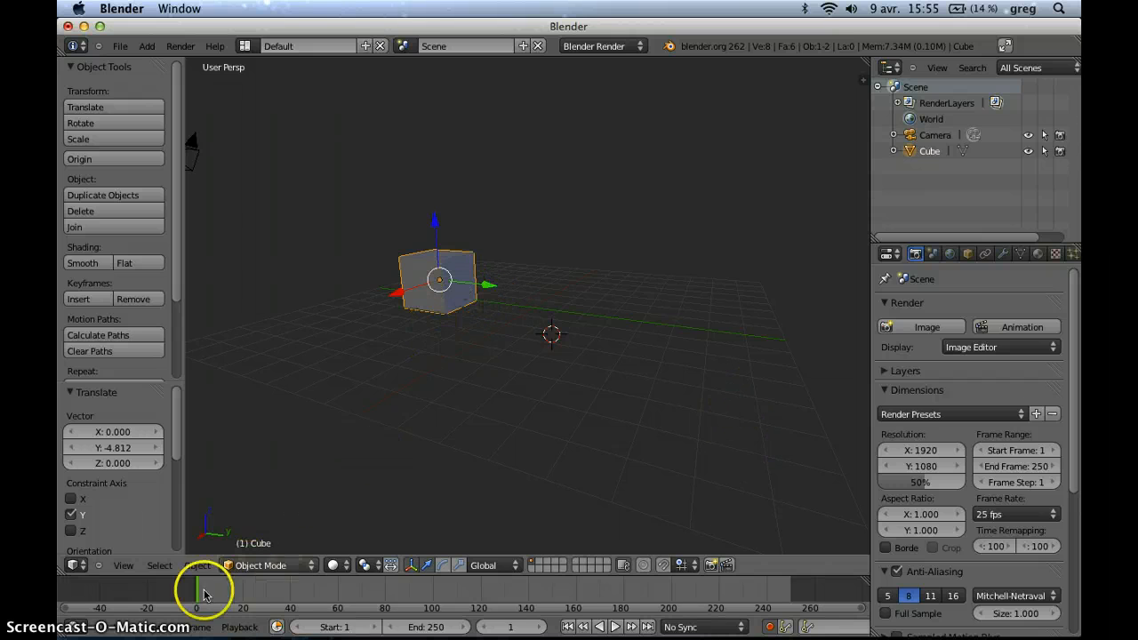
left_click_drag(435, 236, 436, 239)
mouse_move(615, 302)
middle_mouse_down()
mouse_move(643, 320)
mouse_move(619, 319)
middle_mouse_up()
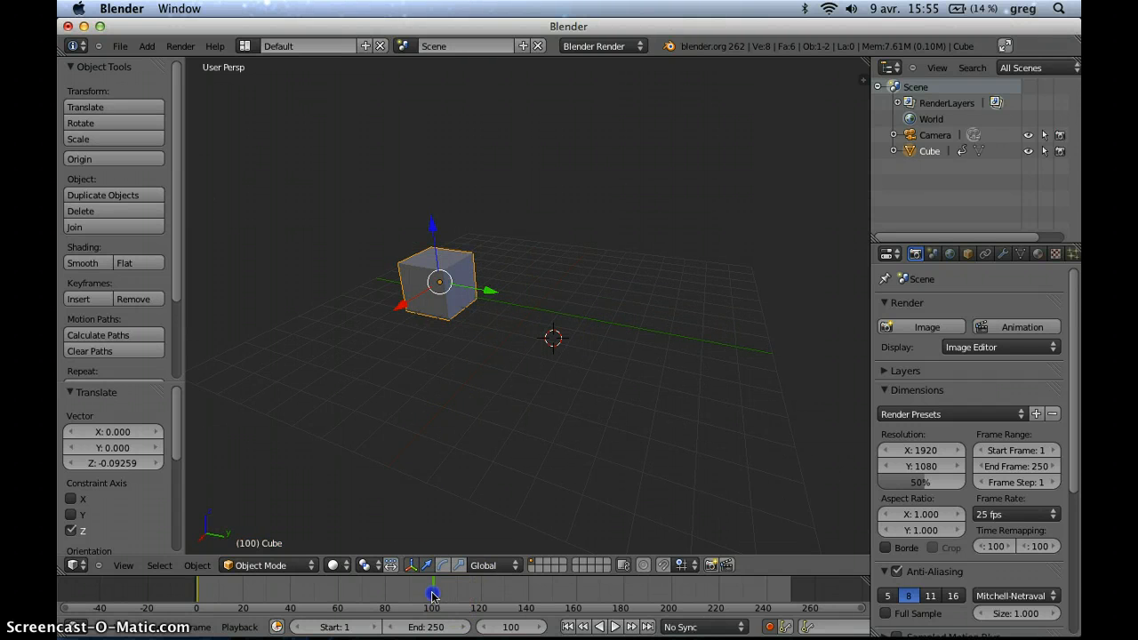
- Keyframe the cube moved about 9.69 along Y at frame 100 and raised about 2.82 on Z at frame 50
left_click_drag(485, 286, 778, 349)
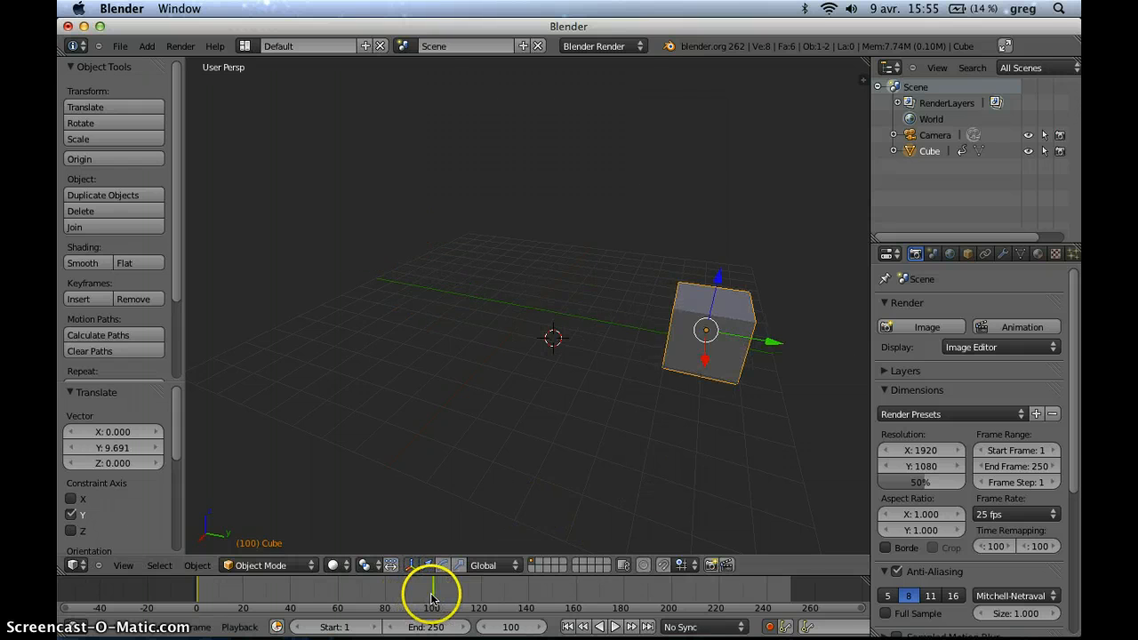
left_click_drag(427, 592, 314, 596)
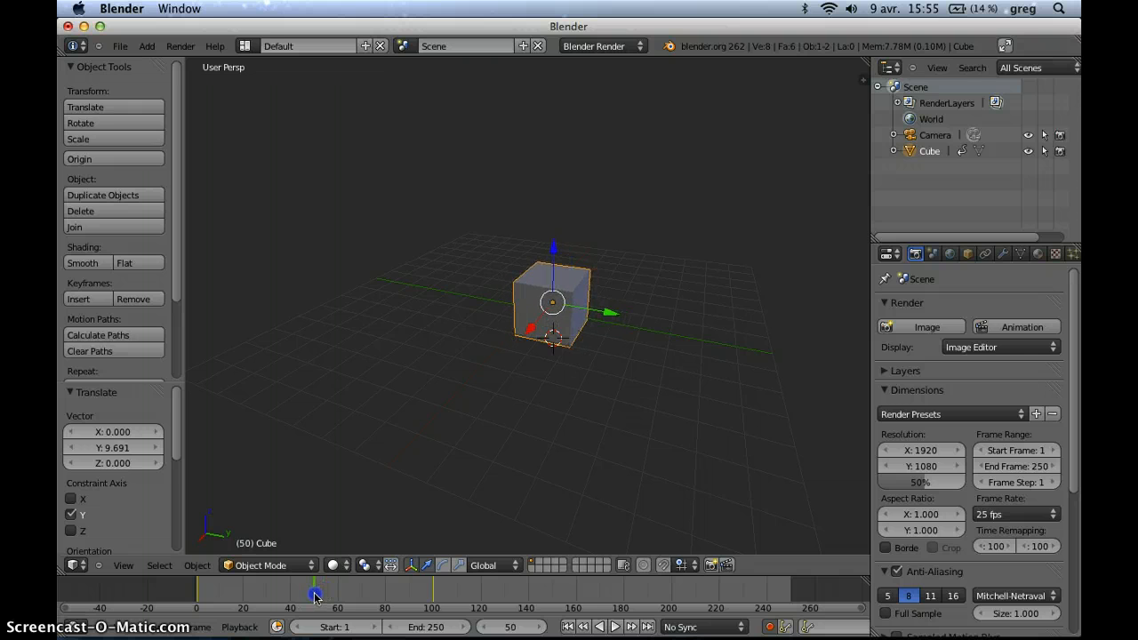
left_click_drag(556, 252, 555, 173)
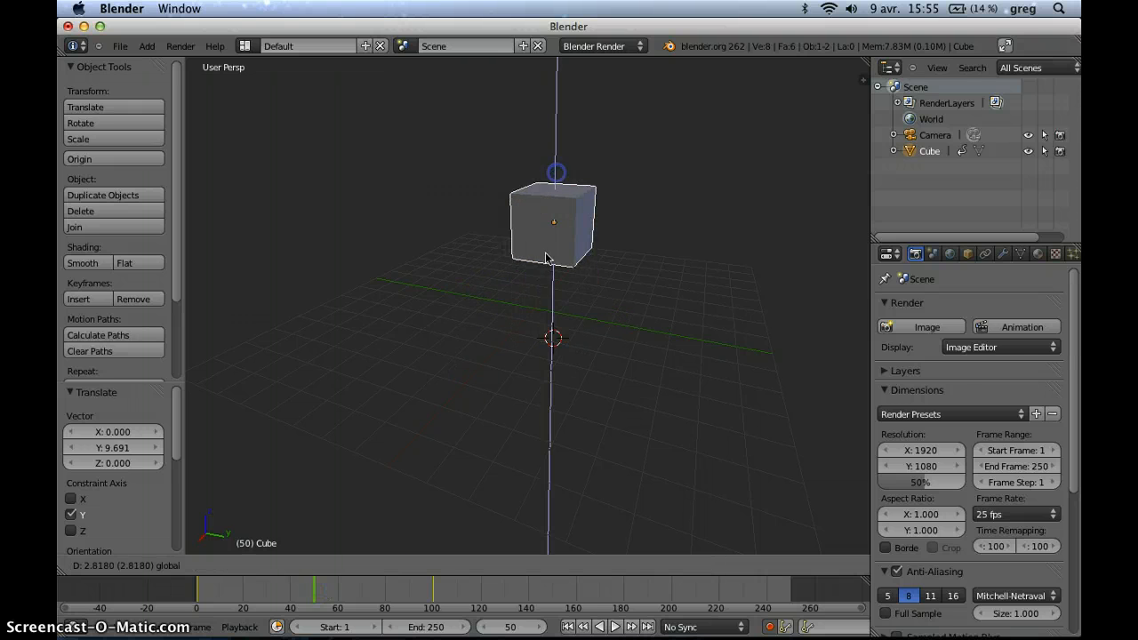
left_click_drag(317, 589, 154, 557)
middle_click_drag(577, 349, 536, 375)
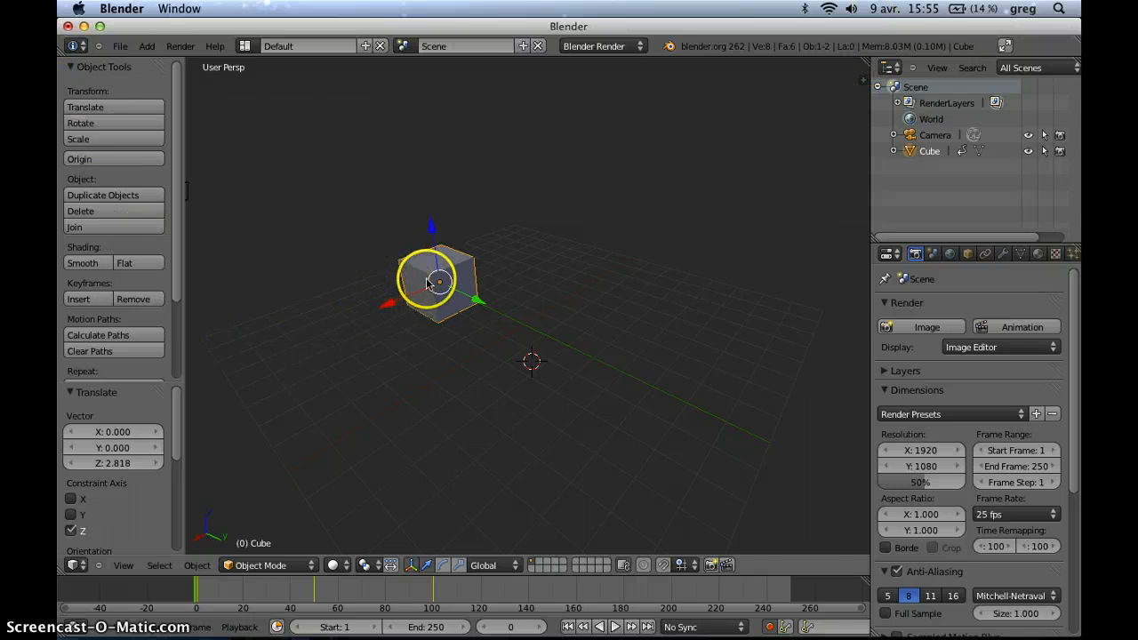
- Hide the tool shelf and split the 3D view into two stacked areas of similar height
key("t")
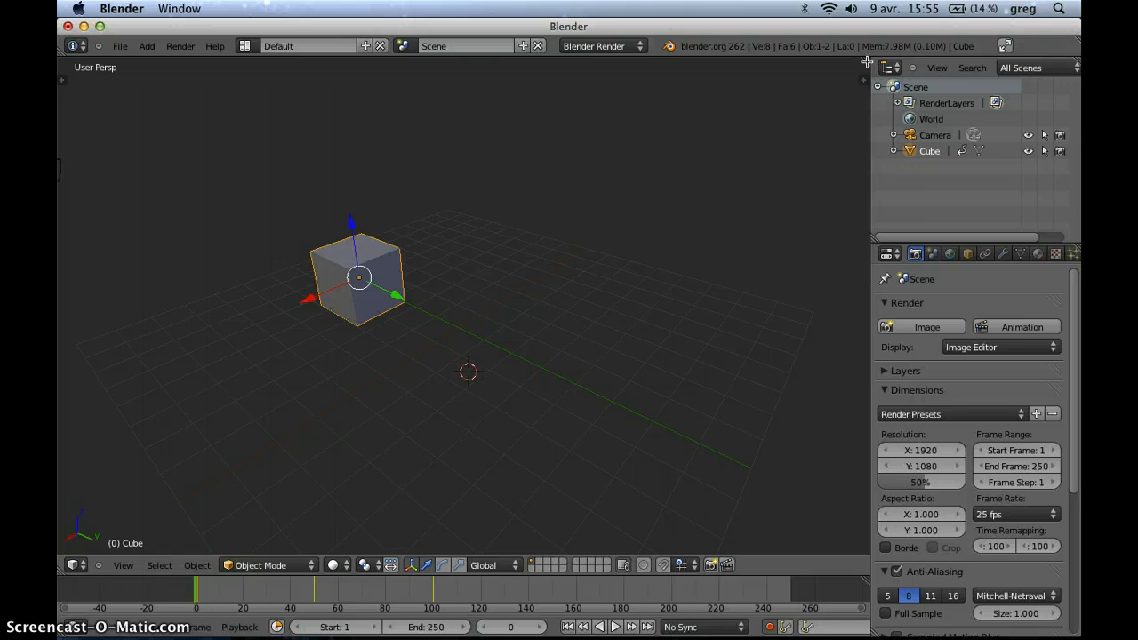
left_click_drag(840, 216, 840, 360)
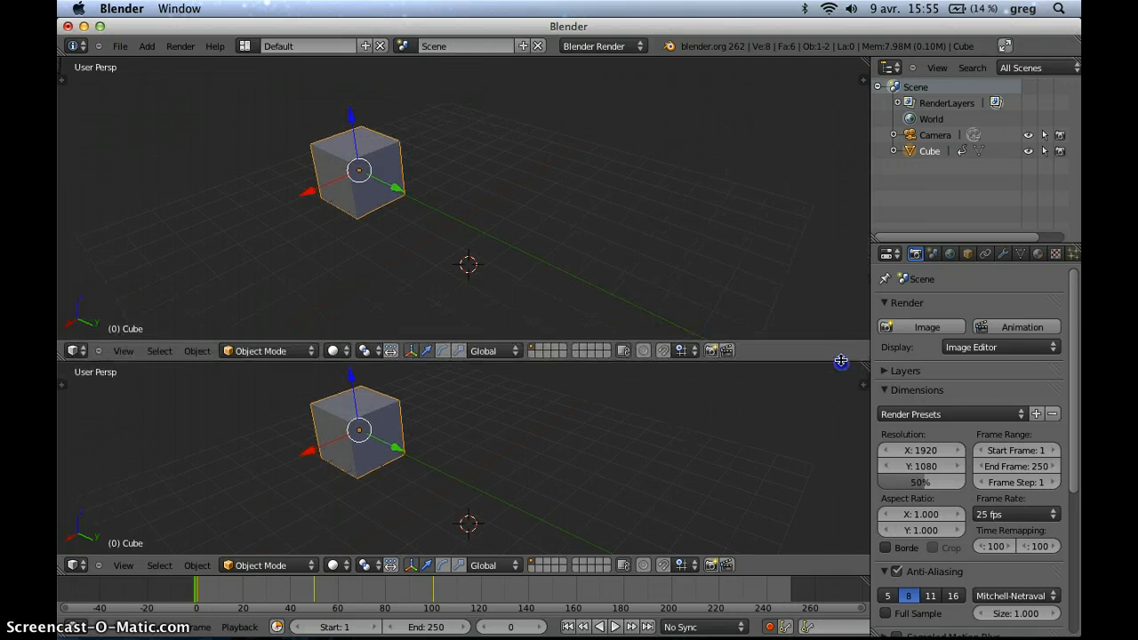
left_click(75, 564)
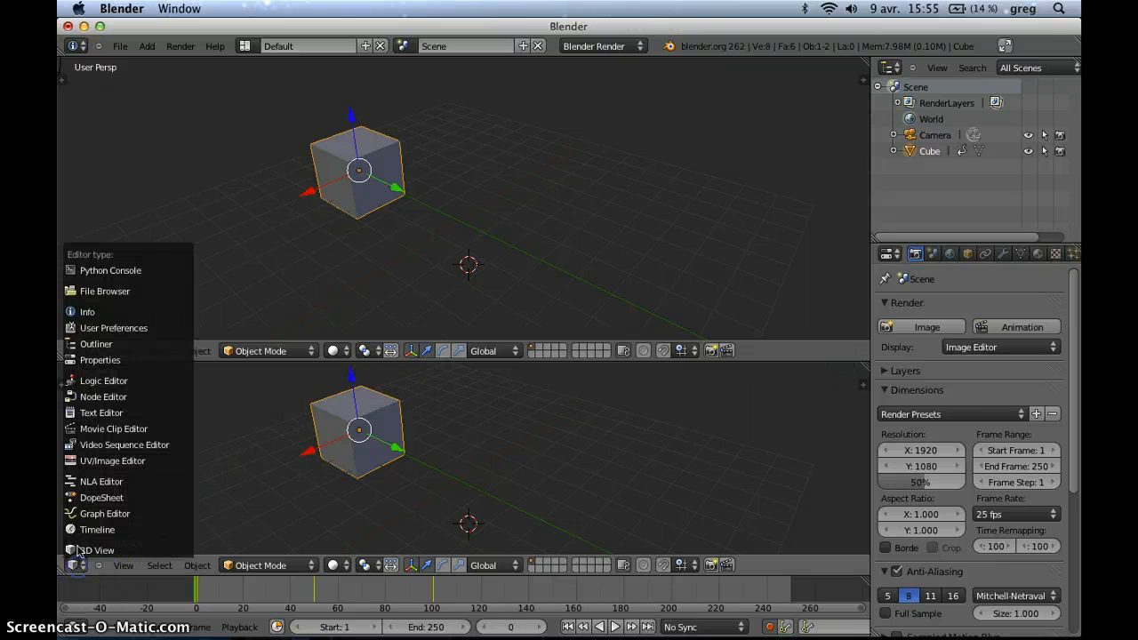
left_click(76, 552)
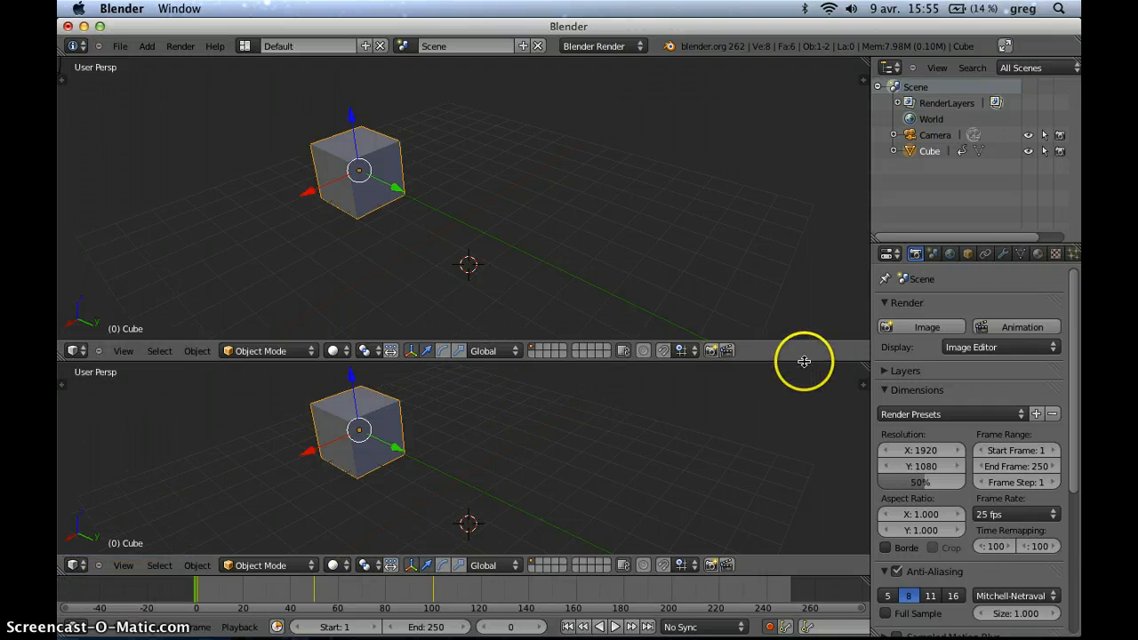
left_click_drag(802, 360, 803, 297)
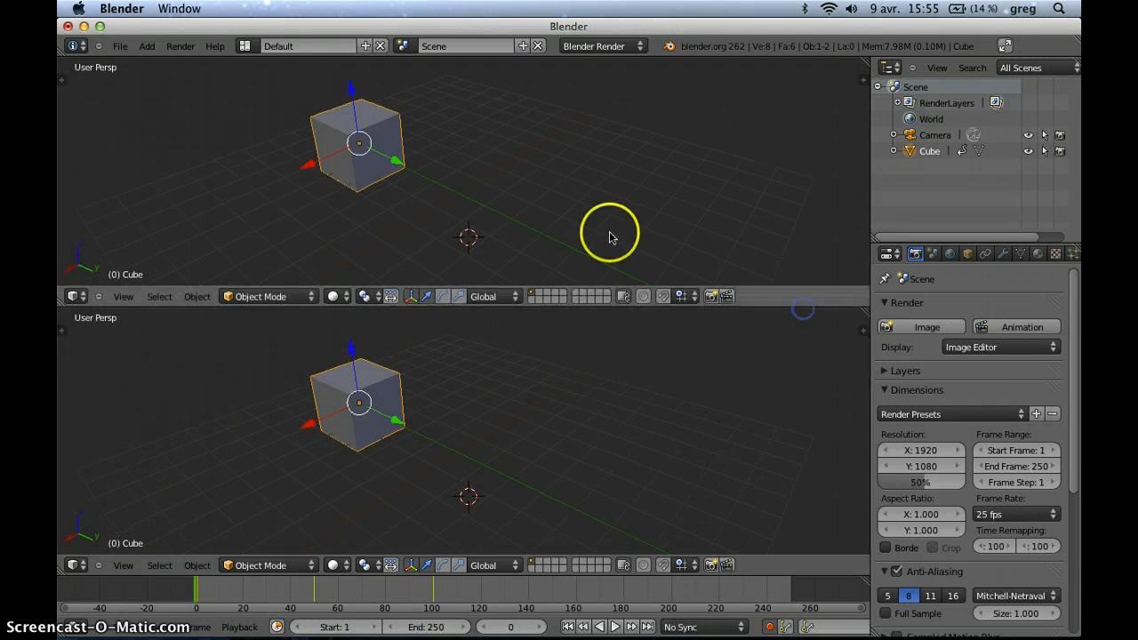
- Turn the lower 3D view into a Graph Editor and maximize it to show the cube's animation curves
left_click(75, 565)
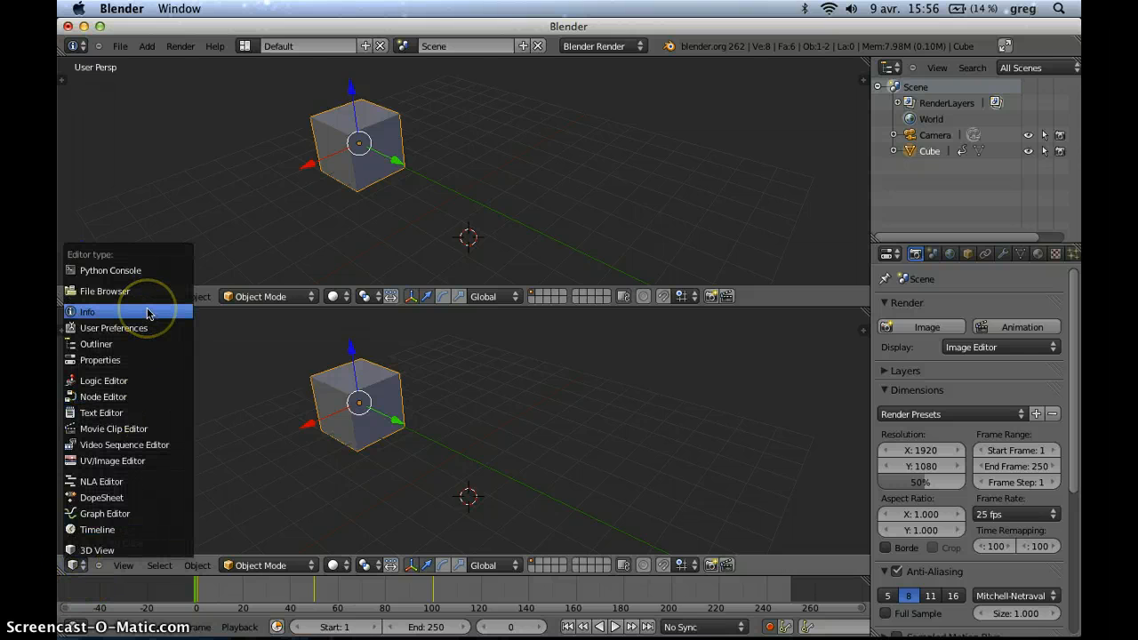
left_click(110, 512)
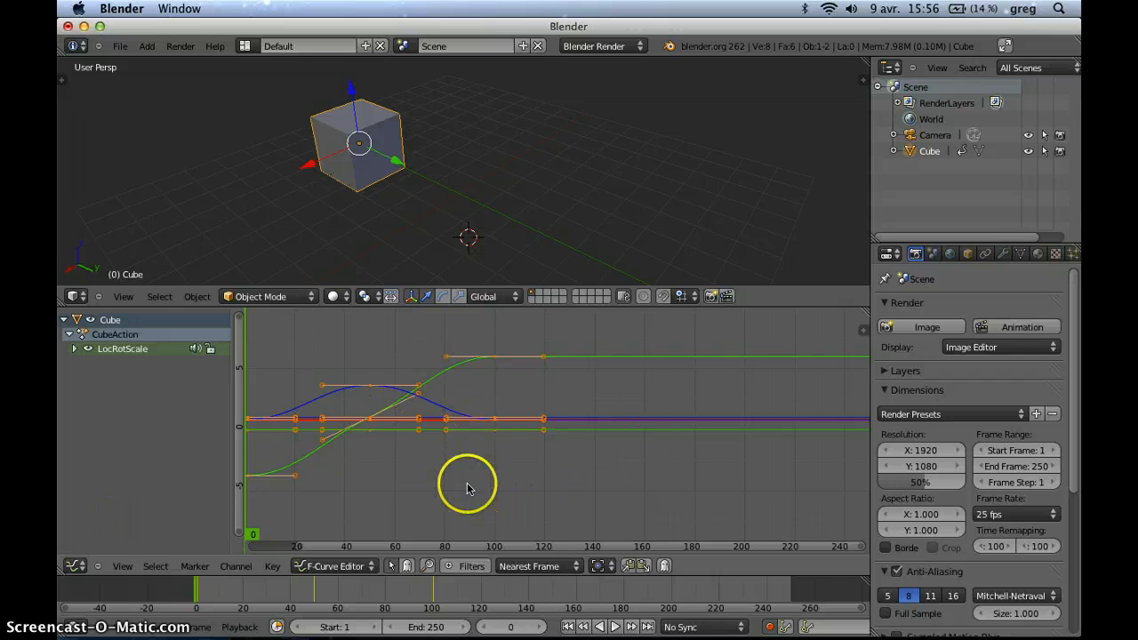
scroll(385, 446, "up", 4)
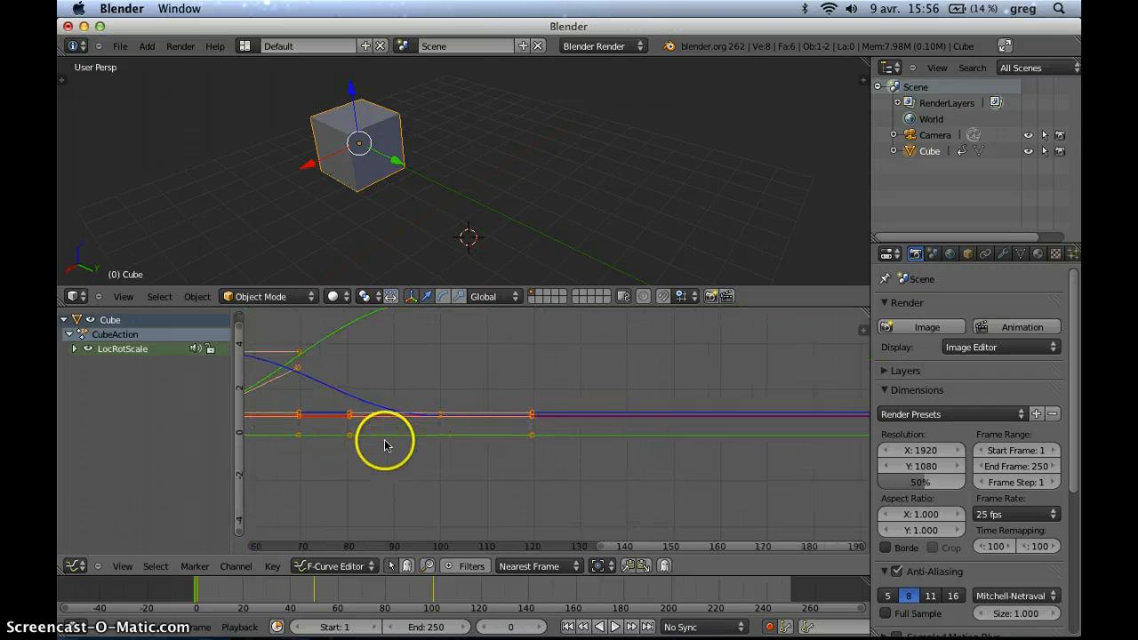
middle_click_drag(385, 446, 743, 435)
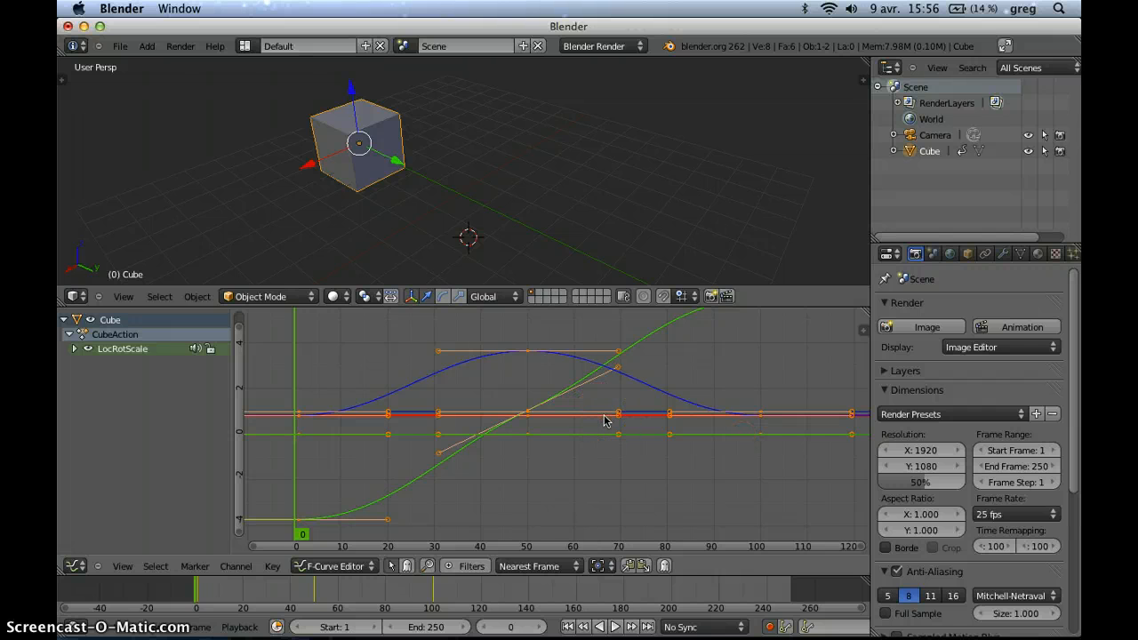
key("ctrl+Up")
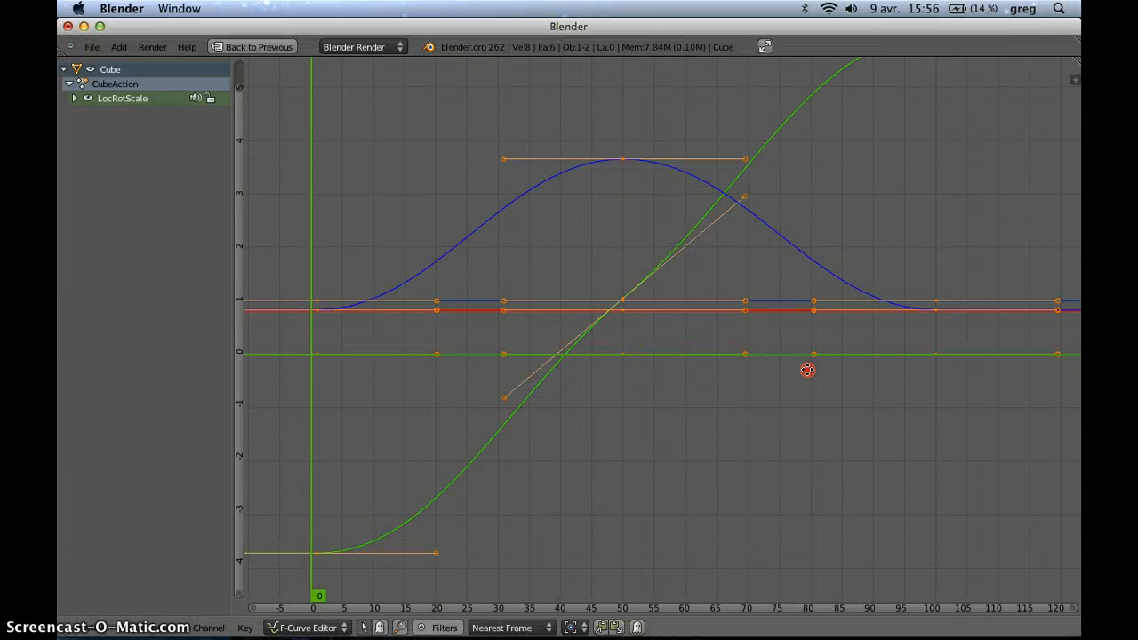
middle_click_drag(807, 370, 908, 303)
middle_click_drag(797, 188, 820, 337)
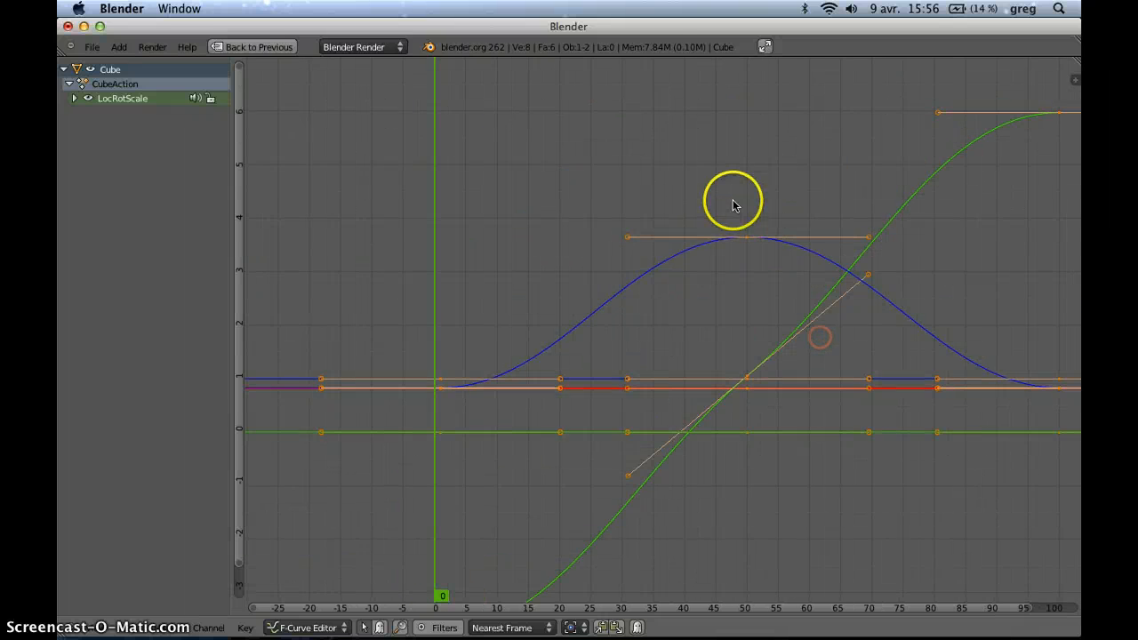
- Examine the cube's animation curves by selecting individual keyframes at the start, at frame 50 and at frame 100
right_click(745, 238)
middle_click_drag(729, 367, 509, 408)
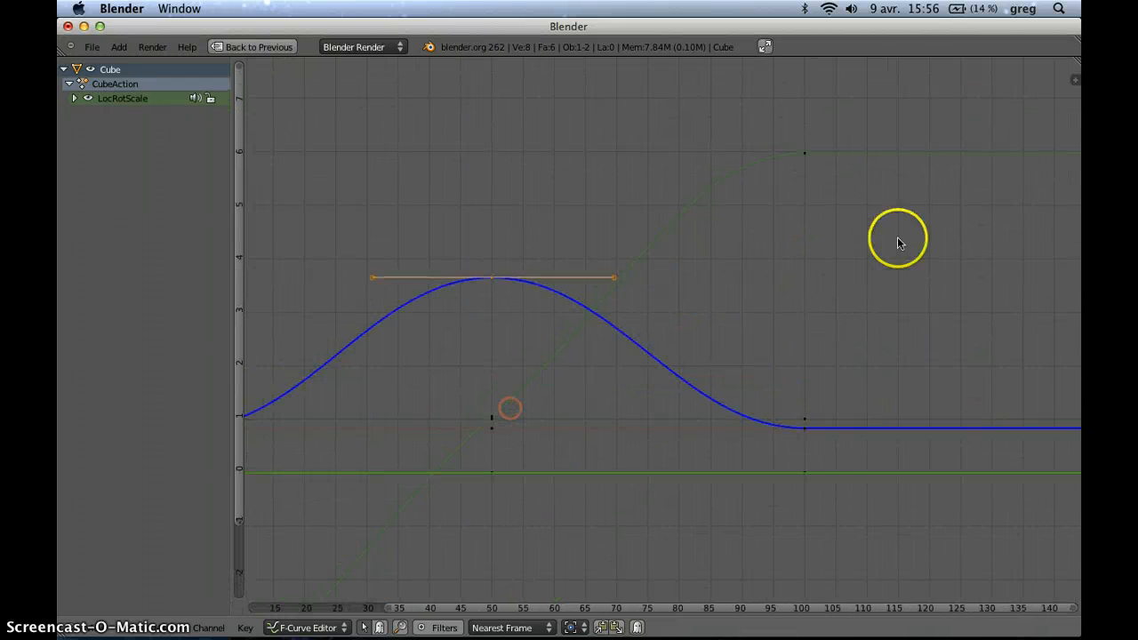
middle_click_drag(898, 240, 853, 145)
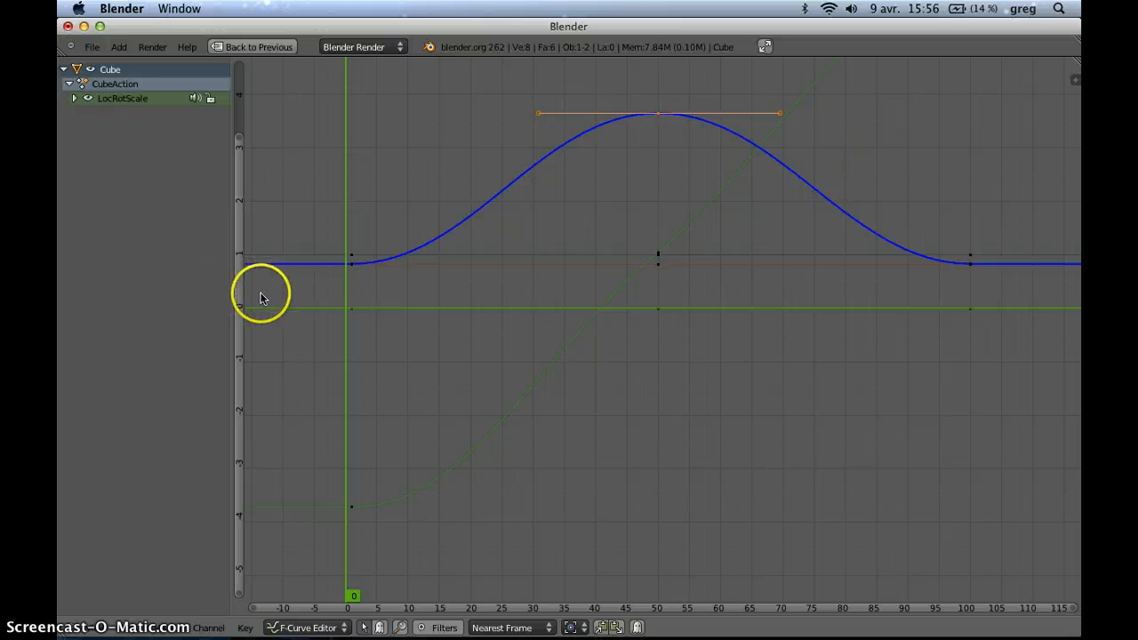
middle_click_drag(609, 293, 666, 417)
scroll(667, 364, "down", 8)
middle_click_drag(683, 341, 521, 296)
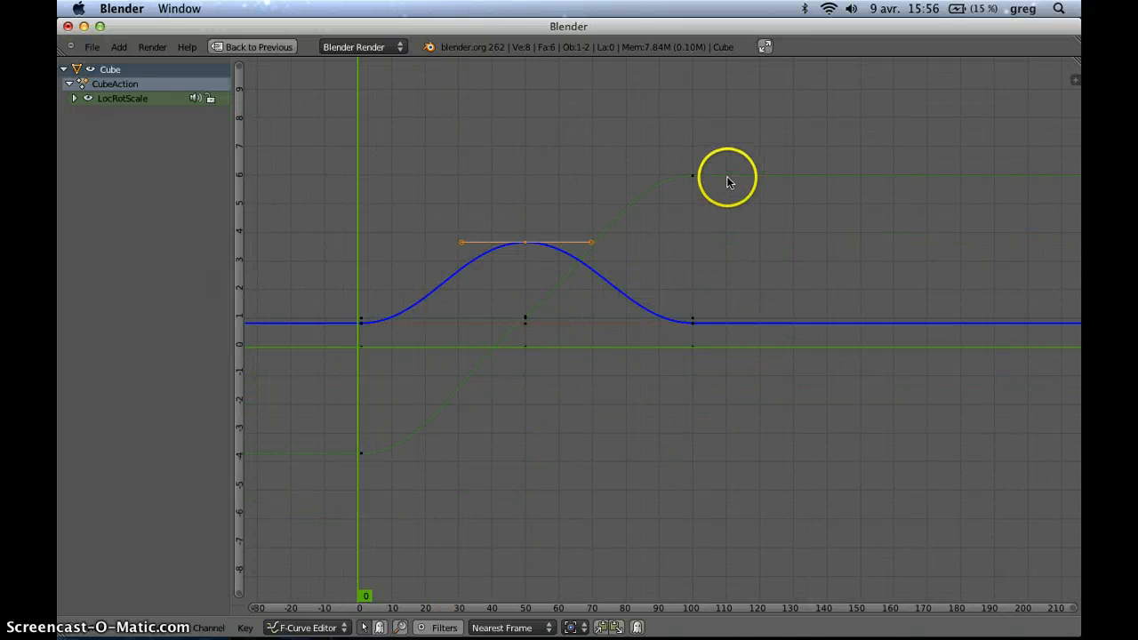
right_click(692, 176)
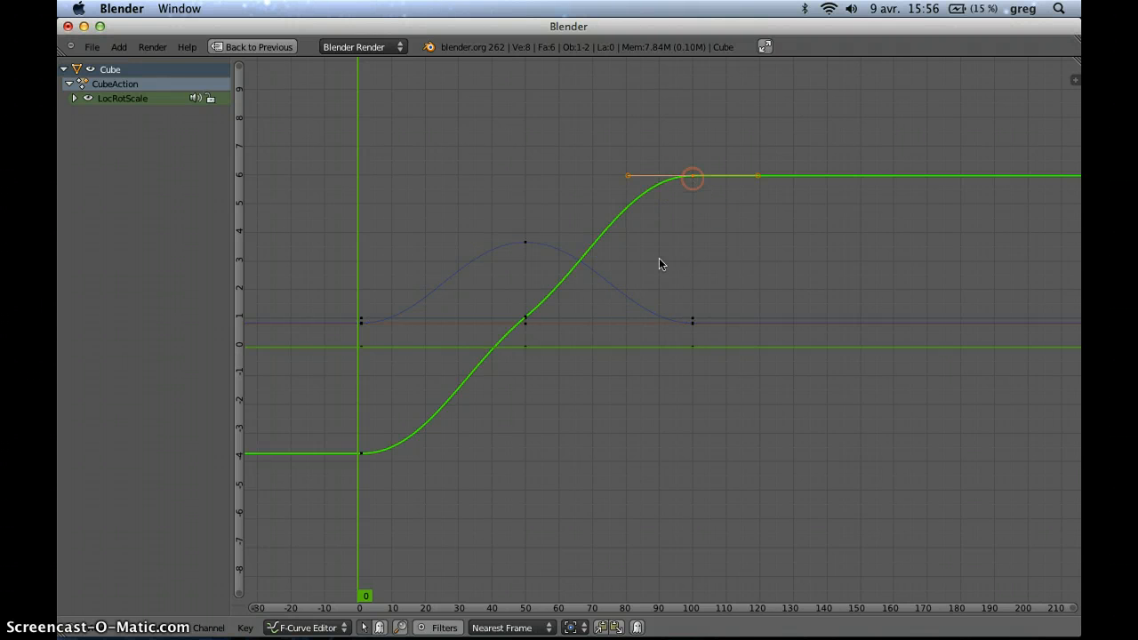
right_click(530, 318)
right_click(528, 242)
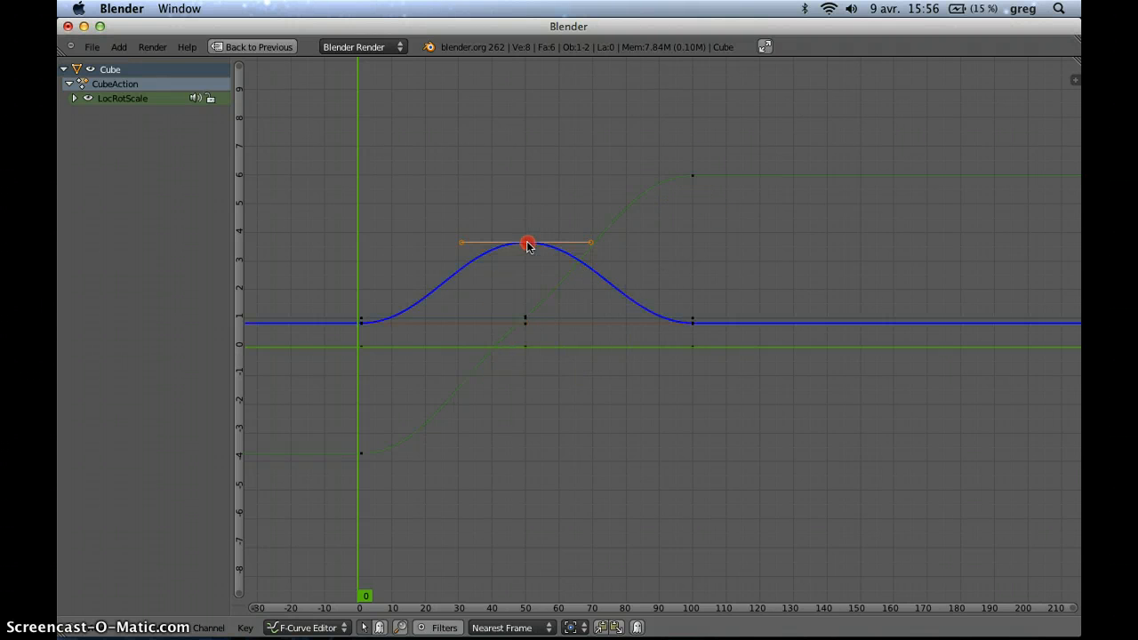
right_click(361, 325)
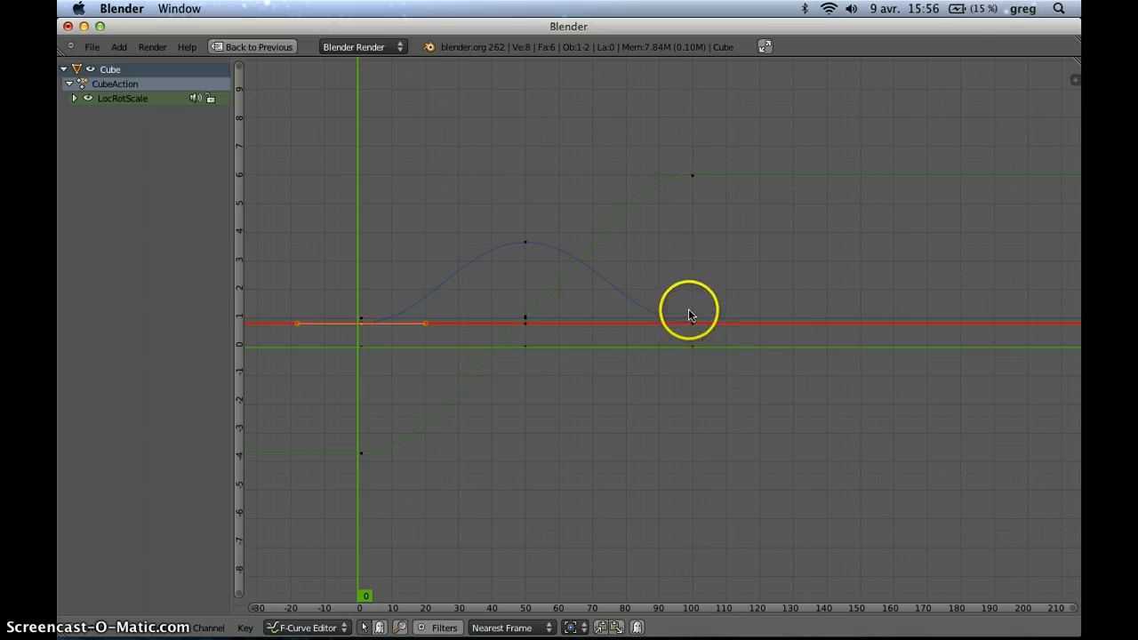
right_click(691, 317)
right_click(361, 454)
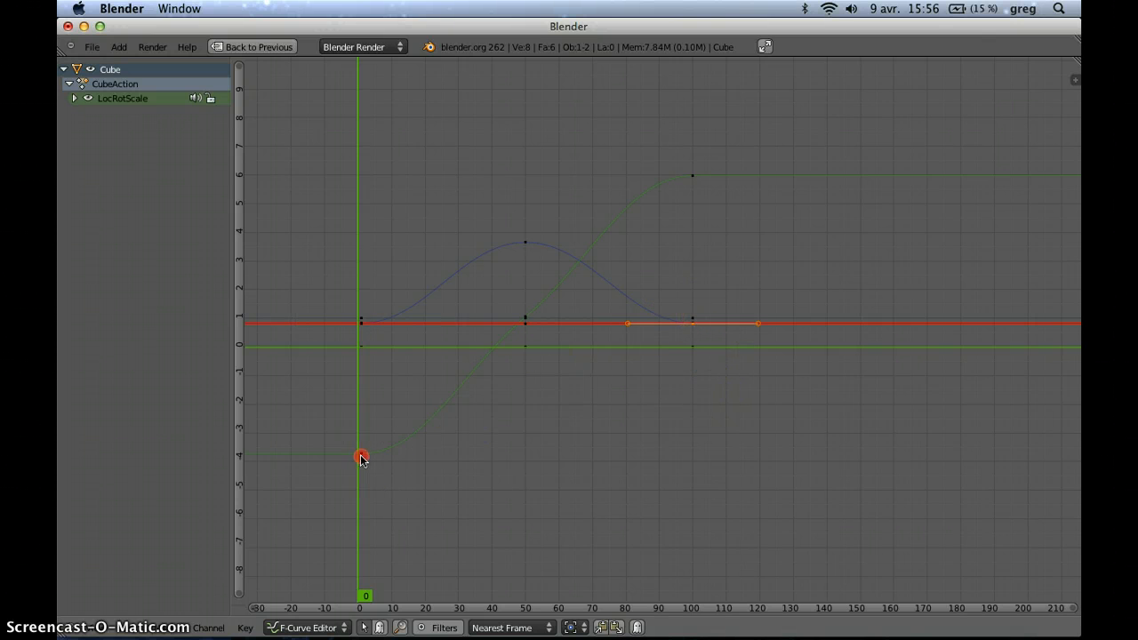
- Select the green Y location curve's keyframe at frame 100 and toggle the curve's edit lock
middle_click_drag(662, 341, 658, 402)
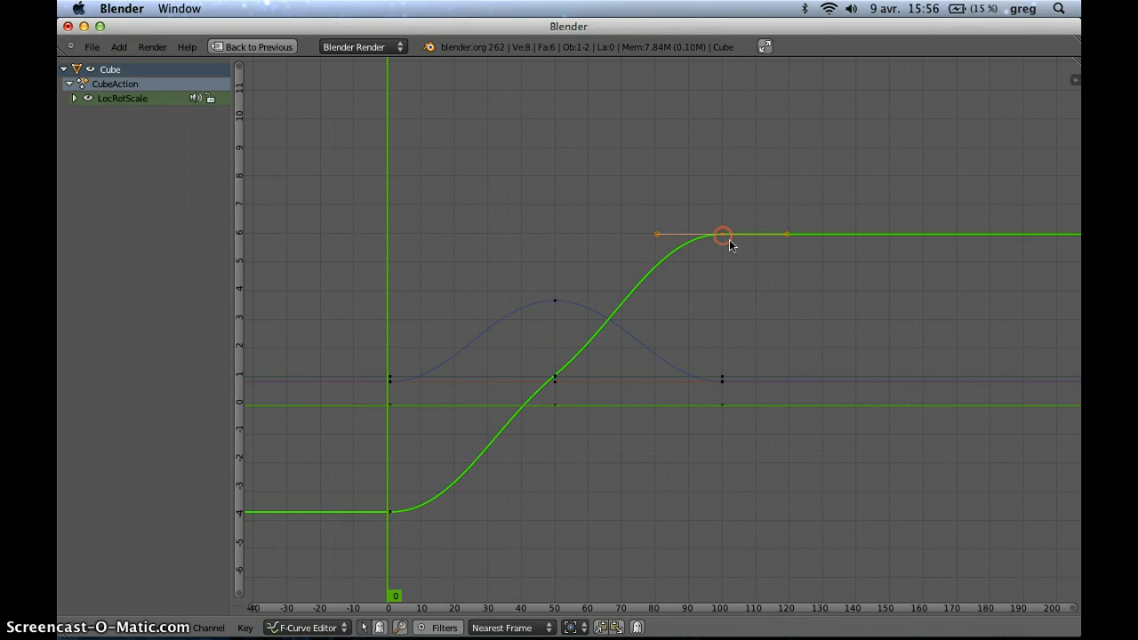
key("Tab")
right_click(721, 234)
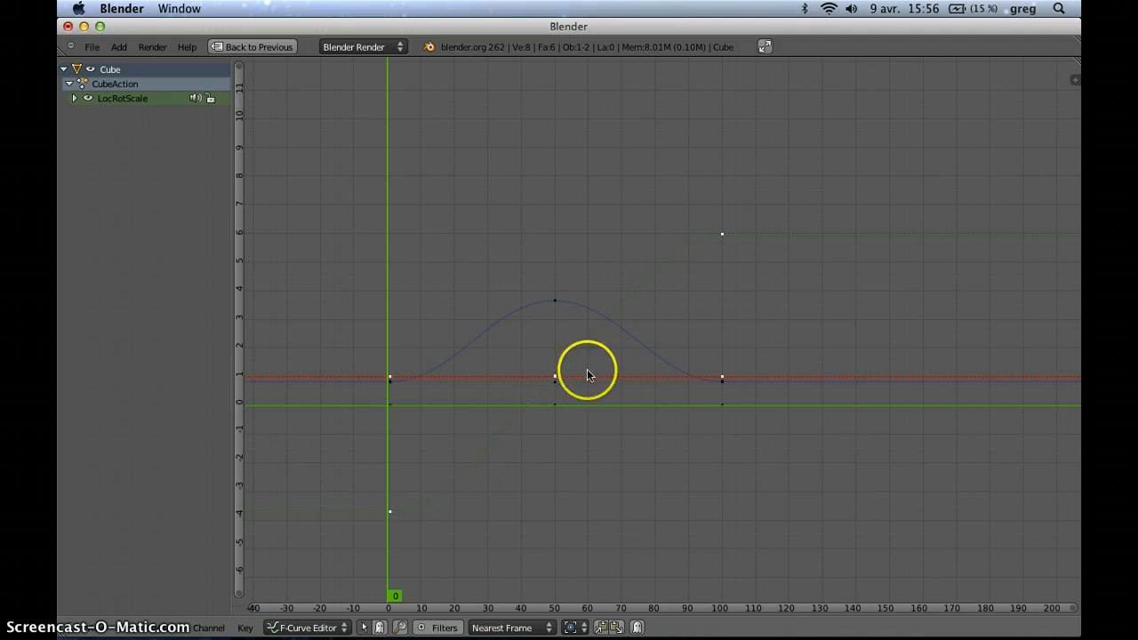
- Move the blue curve's keyframe at frame 50 to about frame 48 with a value of about 4.3
right_click(547, 302)
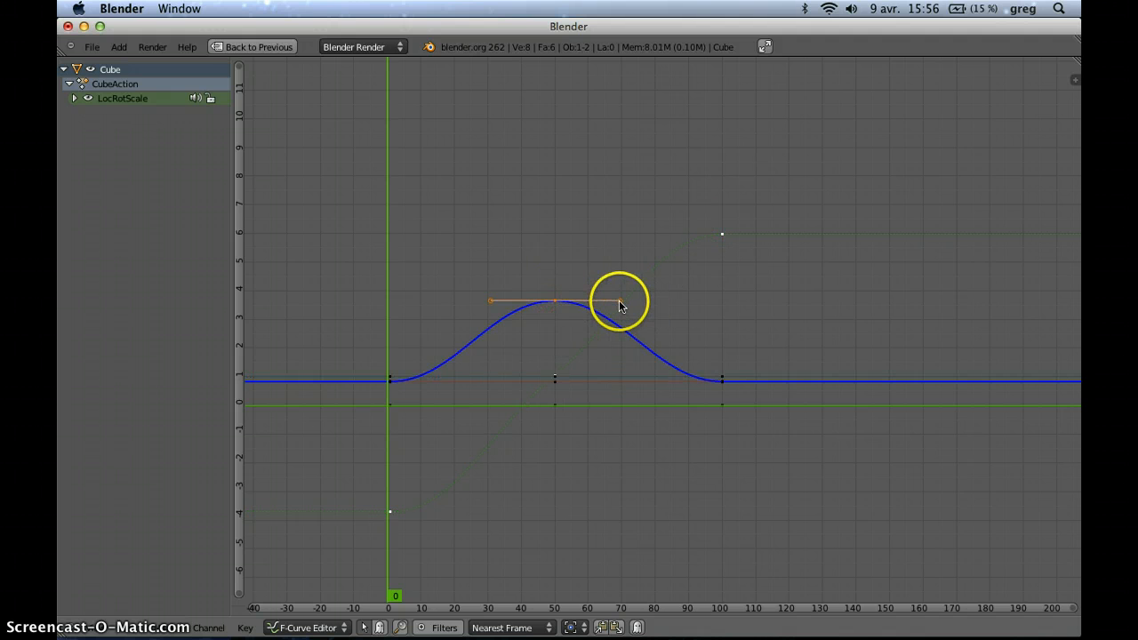
left_click(622, 325)
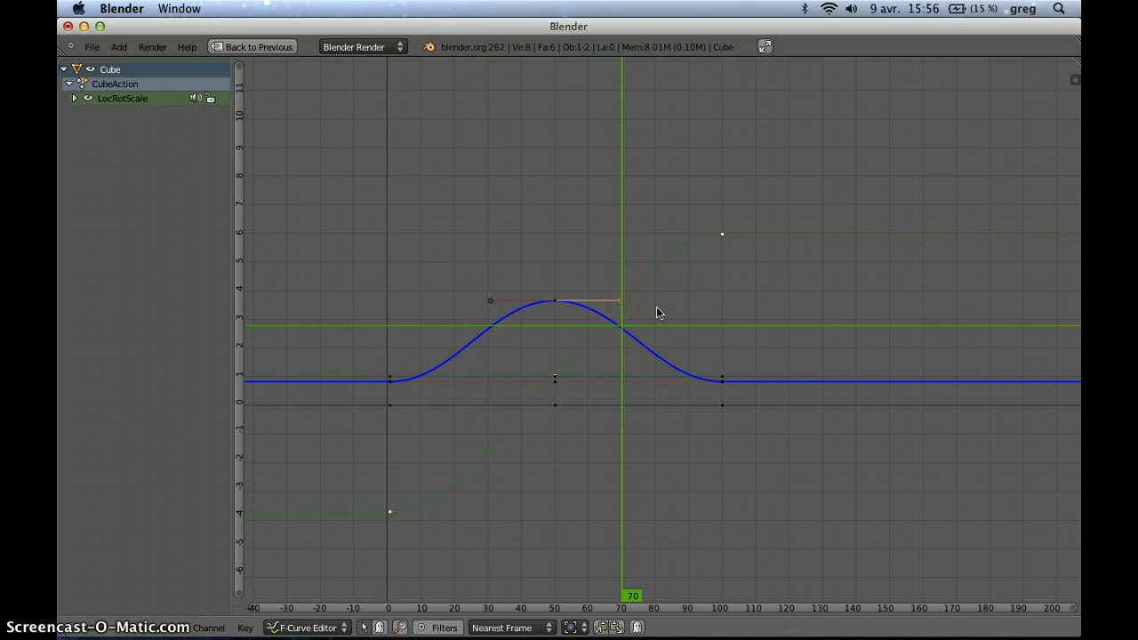
key("g")
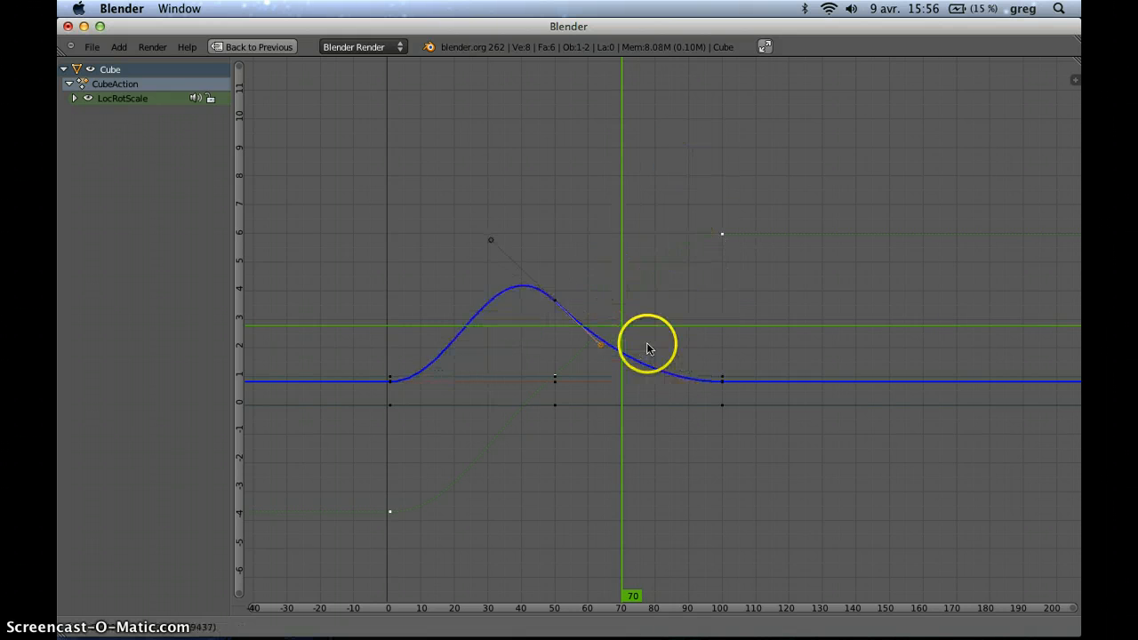
key("Escape")
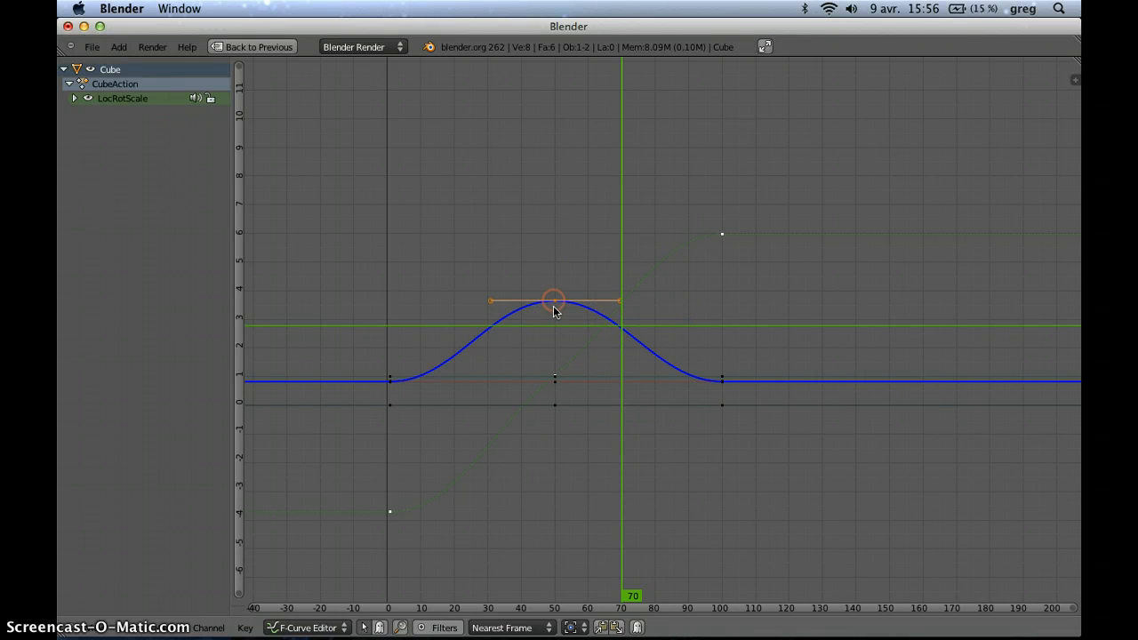
mouse_move(553, 310)
left_mouse_down()
mouse_move(559, 208)
mouse_move(556, 297)
mouse_move(546, 291)
left_mouse_up()
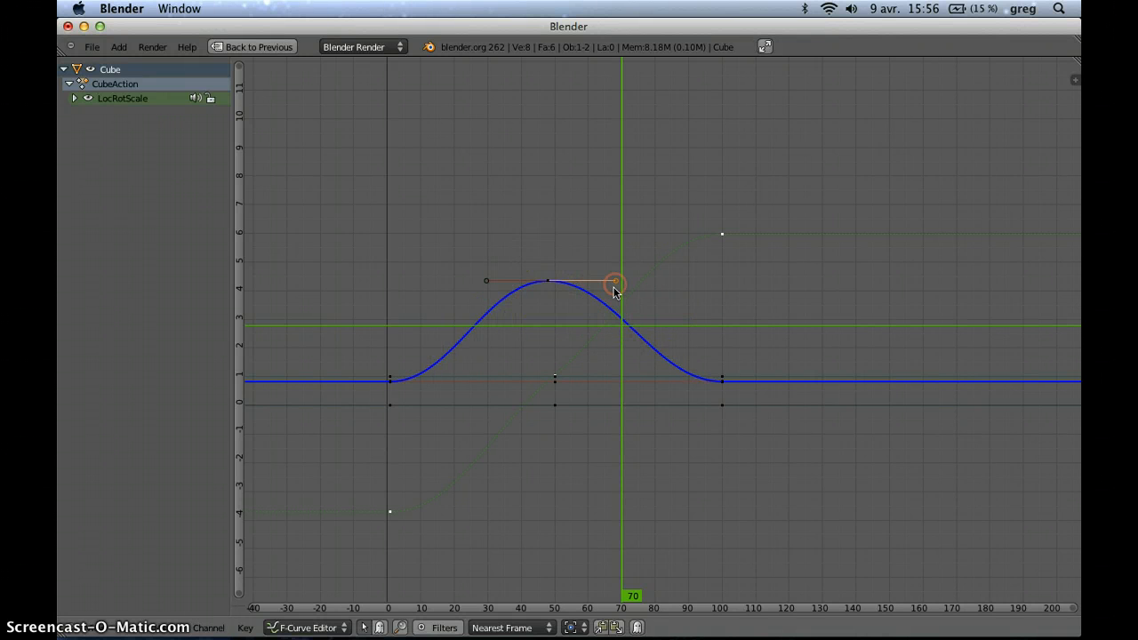
- Try tilting the blue curve's peak by moving the right and left Bezier handles of its middle keyframe
key("g")
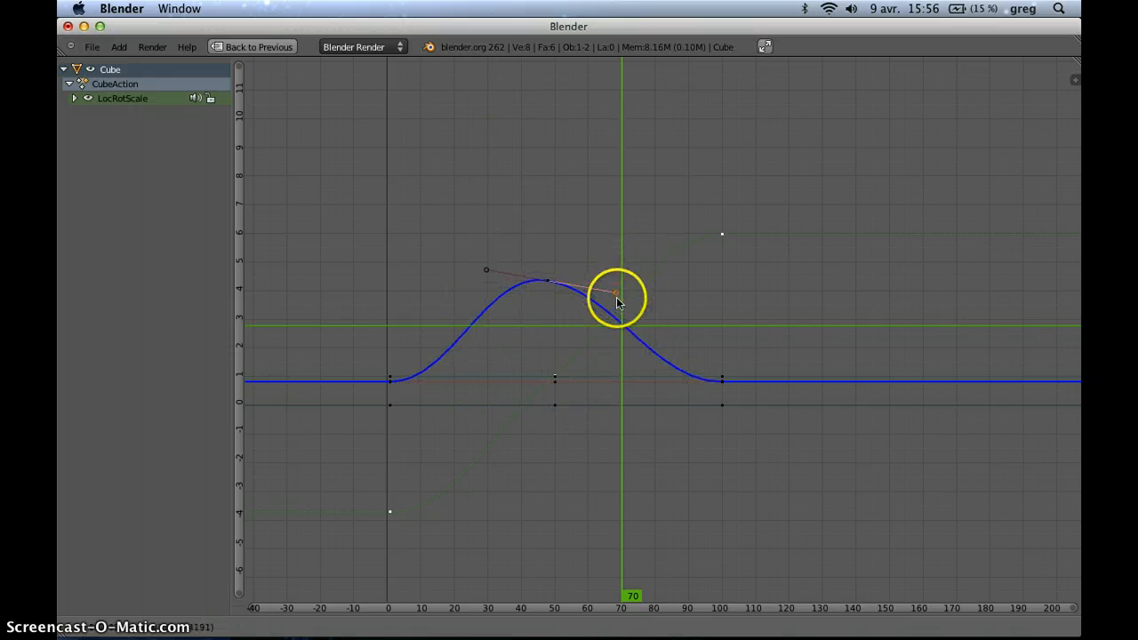
right_click(615, 301)
middle_click_drag(562, 309, 625, 327)
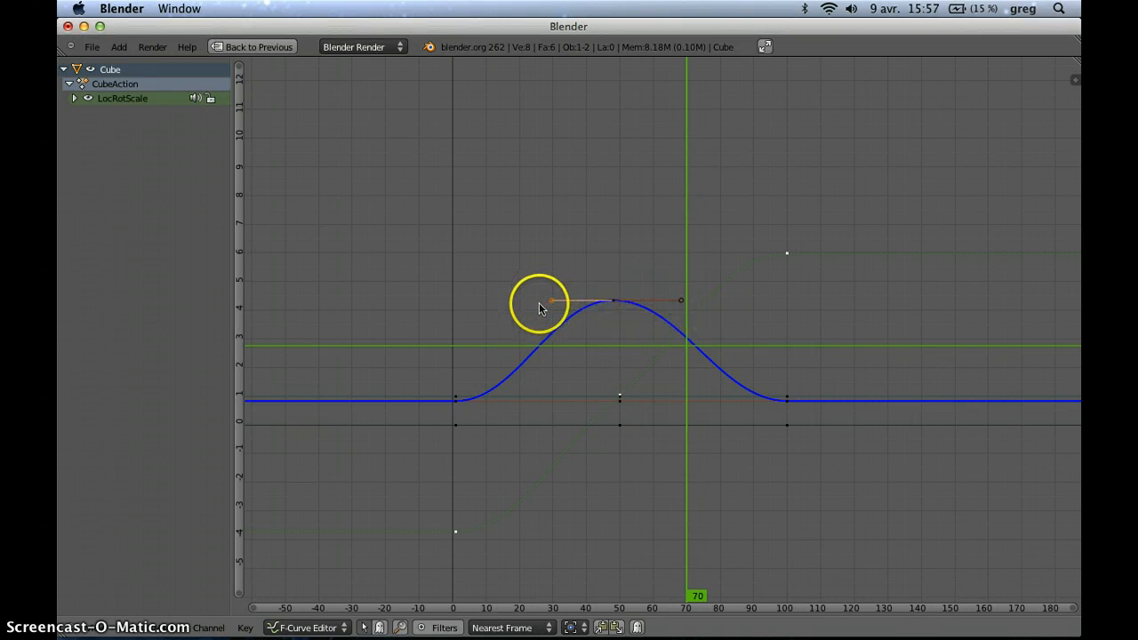
key("g")
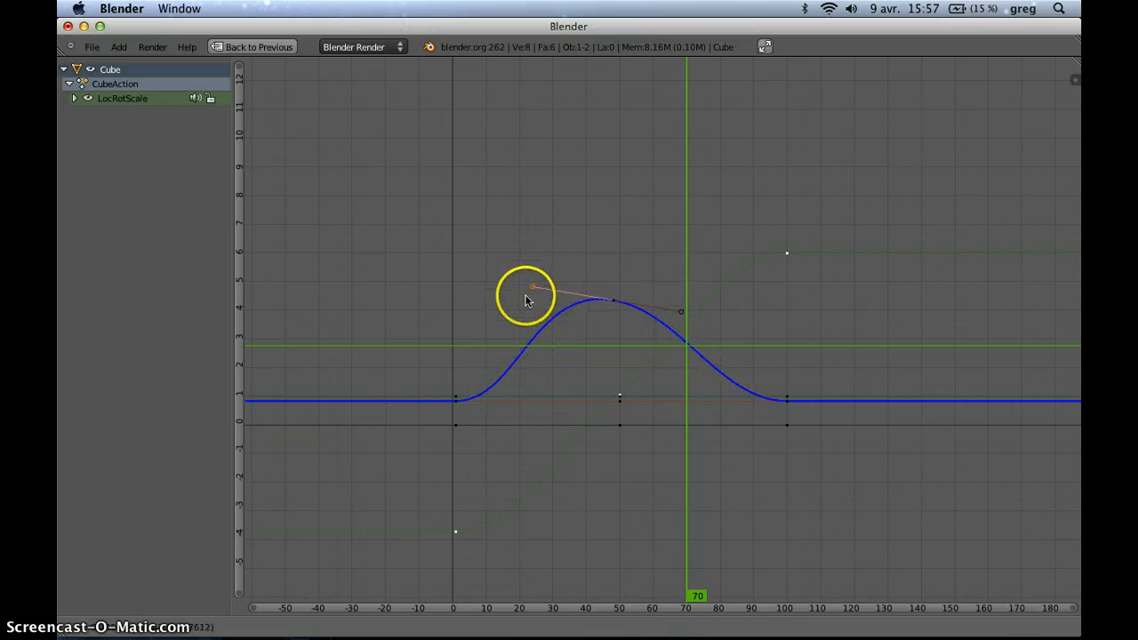
right_click(526, 301)
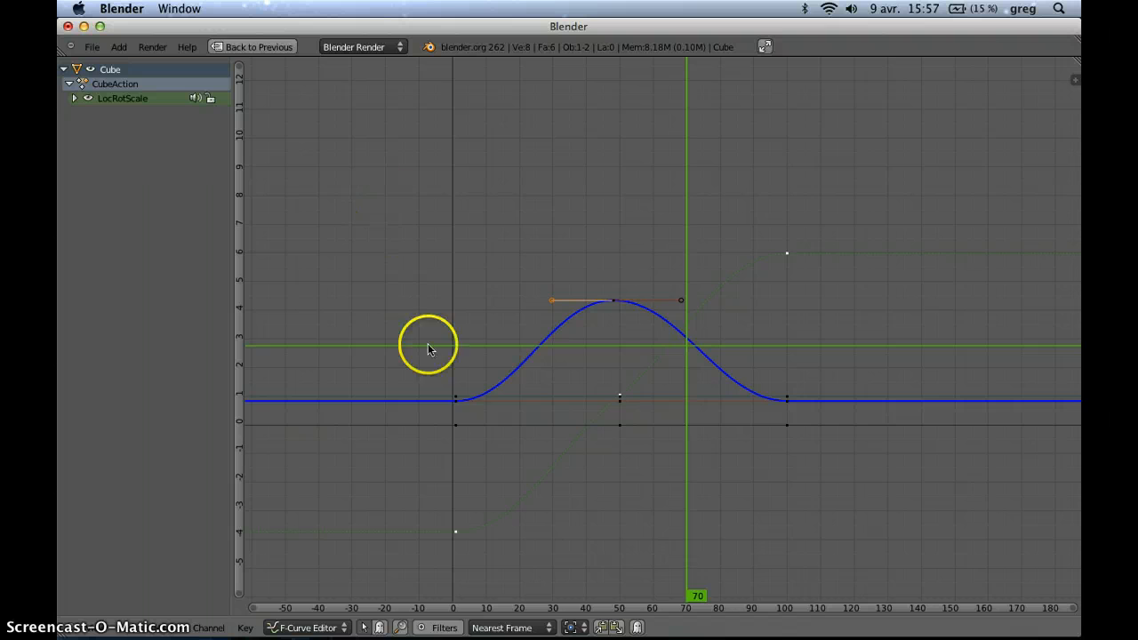
- Restore the multi-area layout and change the Graph Editor area into a DopeSheet
key("ctrl+Up")
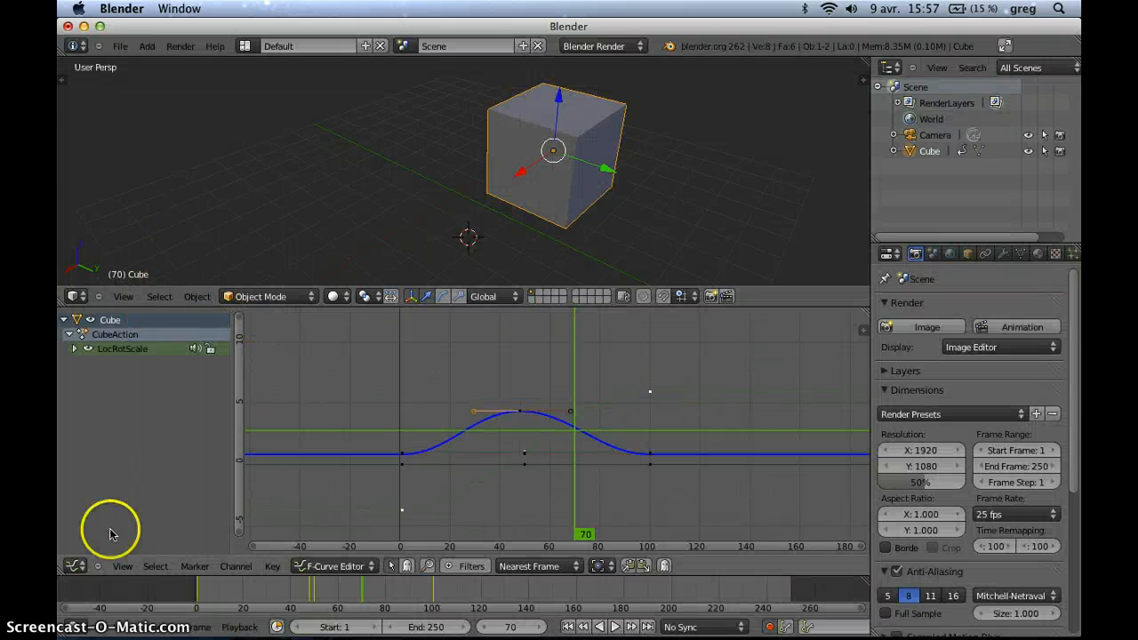
left_click(75, 566)
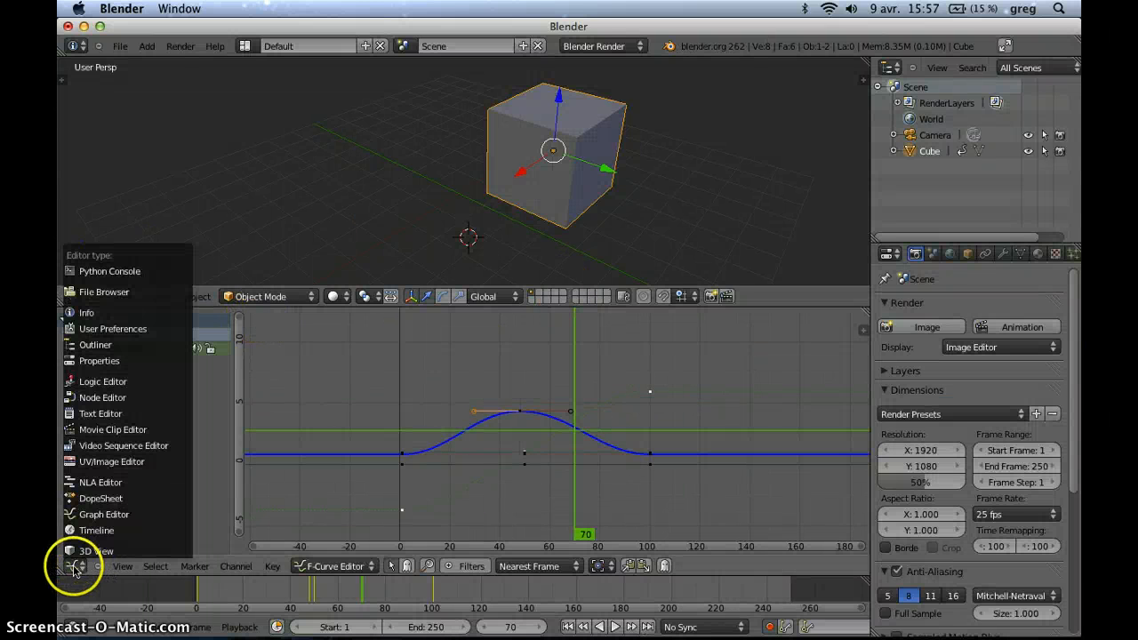
left_click(98, 499)
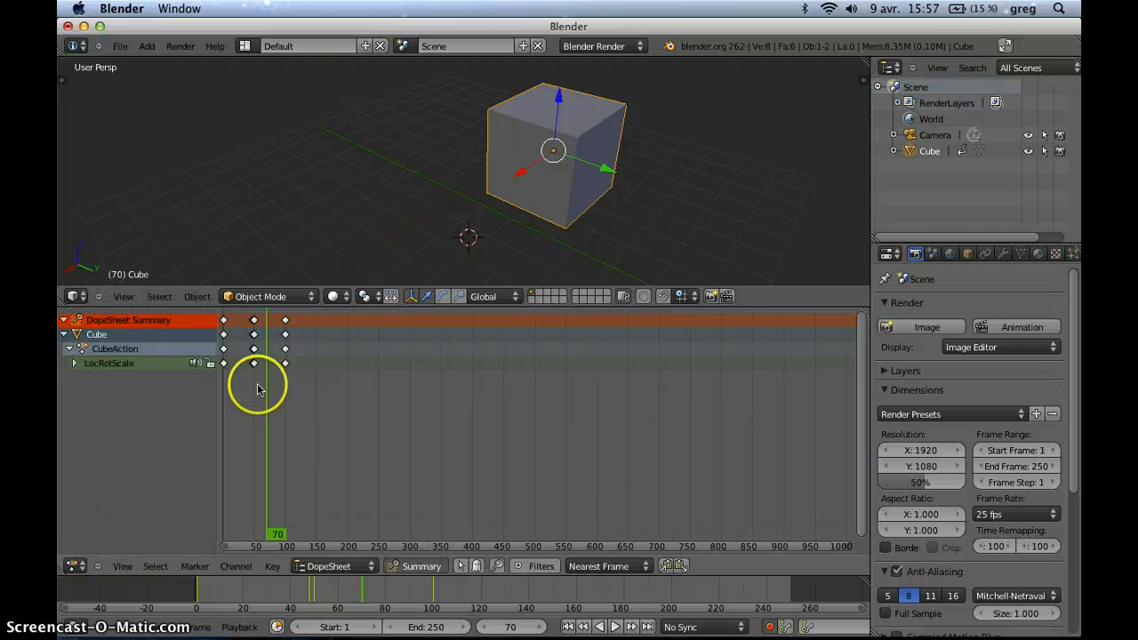
- Select the cube's keyframes at the middle, start and end of the animation in turn, and enlarge the 3D view slightly
middle_click_drag(408, 381, 576, 432)
right_click(422, 363)
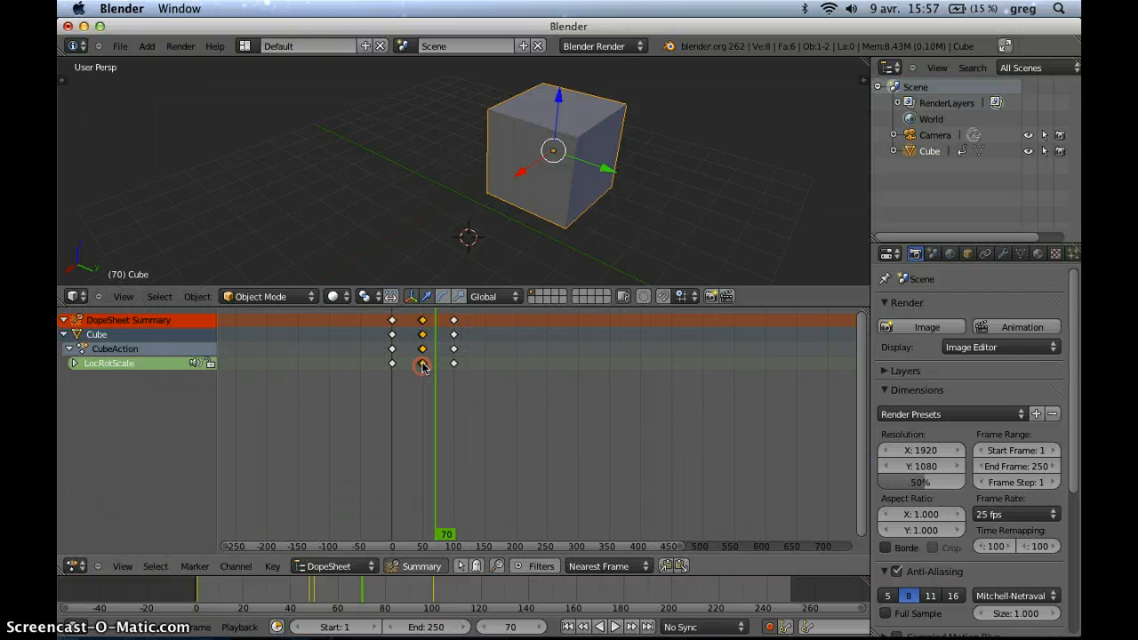
right_click(392, 321)
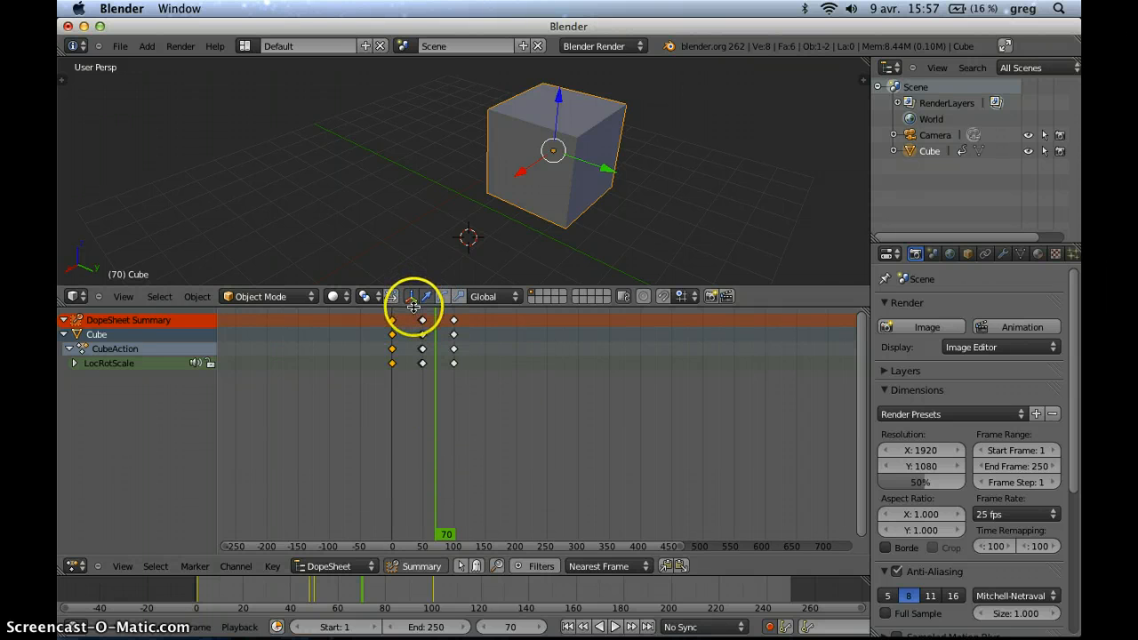
left_click_drag(413, 305, 415, 343)
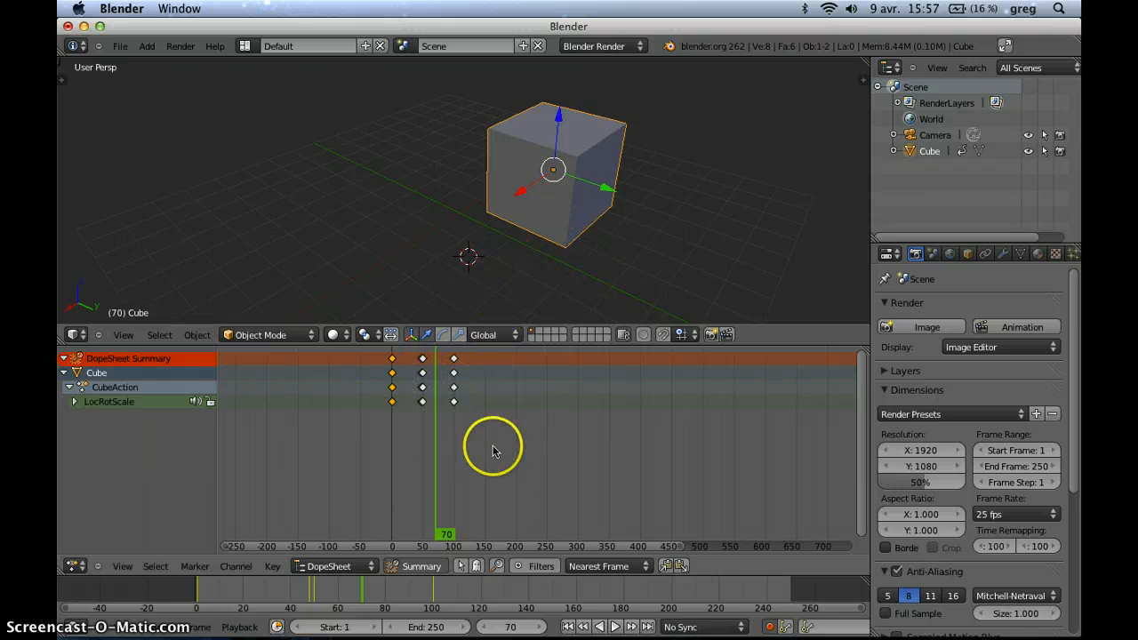
right_click(452, 404)
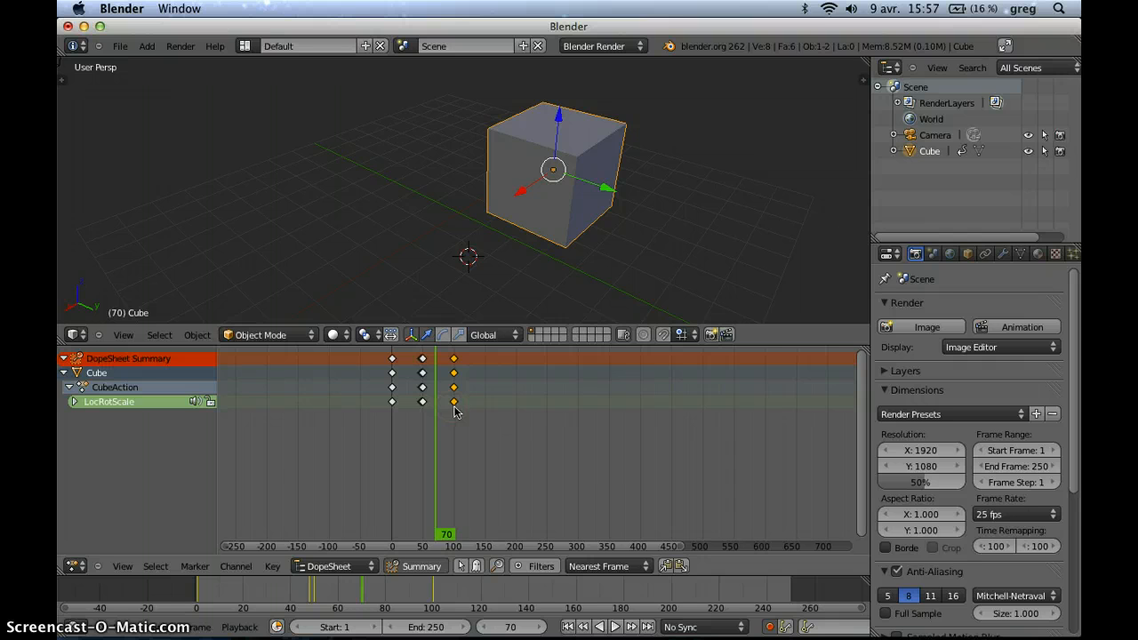
- Try scaling all of the cube's keyframes in time with the current frame set to 0
left_click(439, 444)
left_click(392, 427)
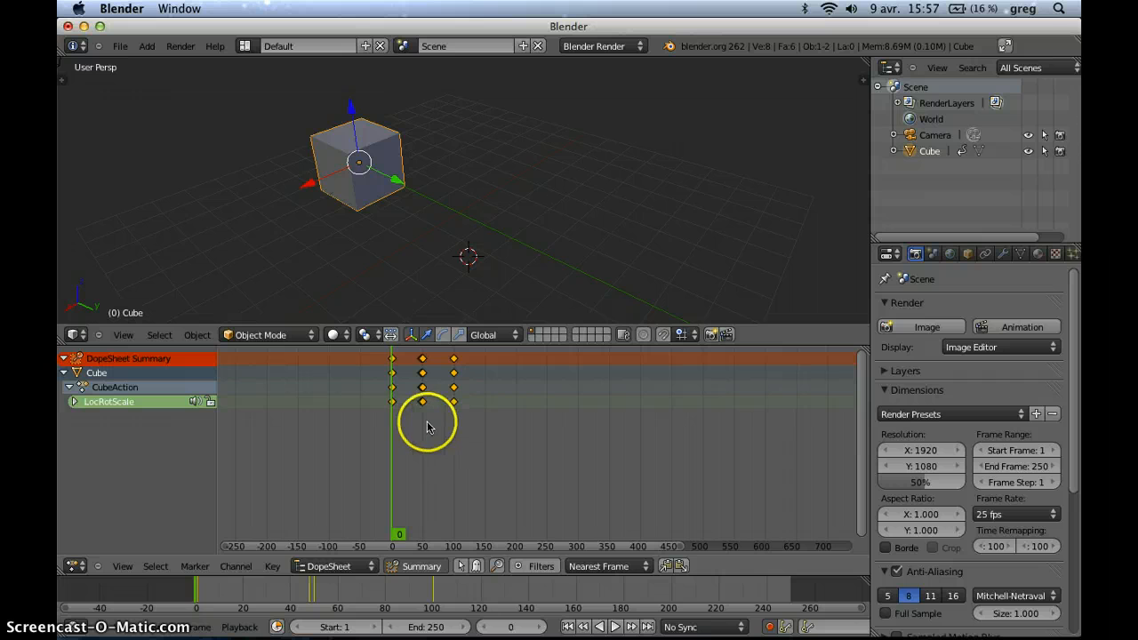
key("s")
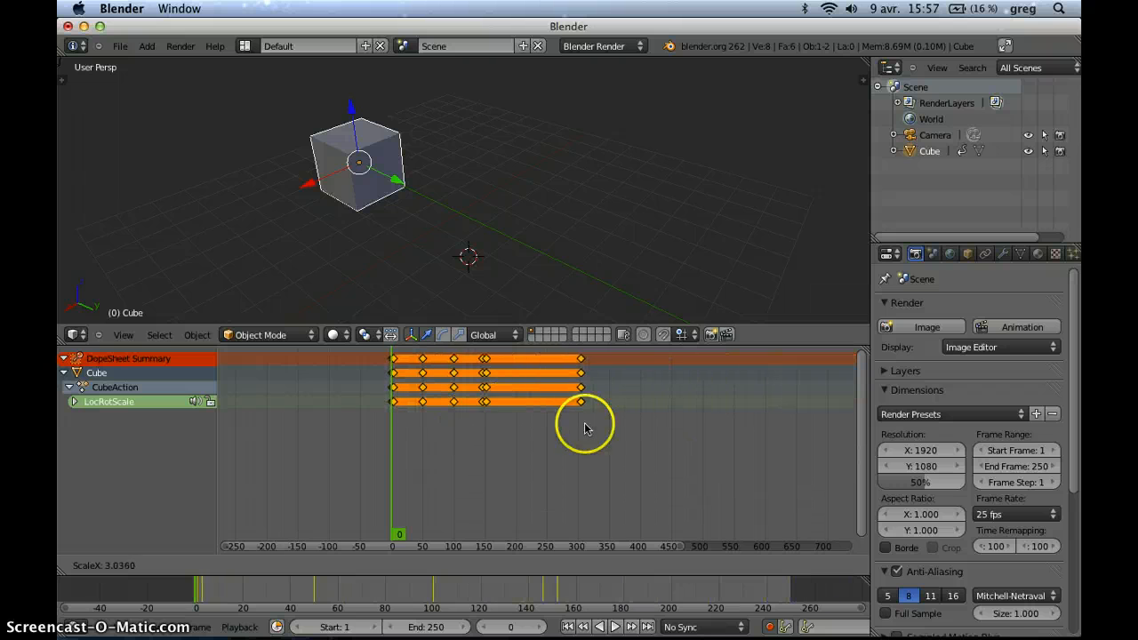
key("Escape")
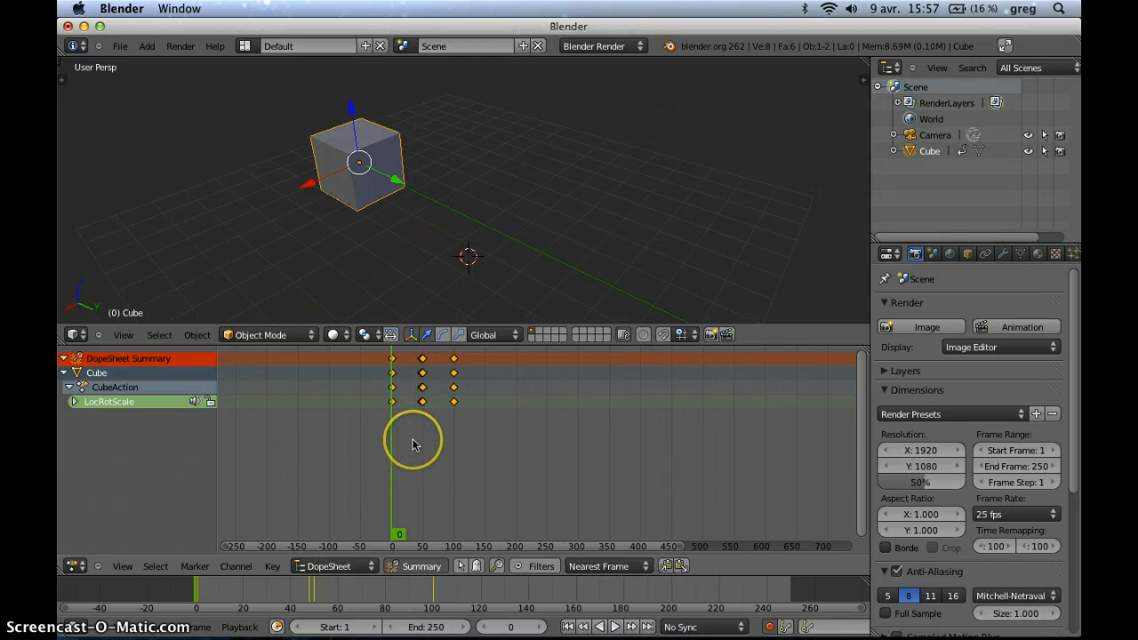
- Try scaling all of the cube's keyframes in time with the current frame set to 50
left_click_drag(431, 443, 423, 444)
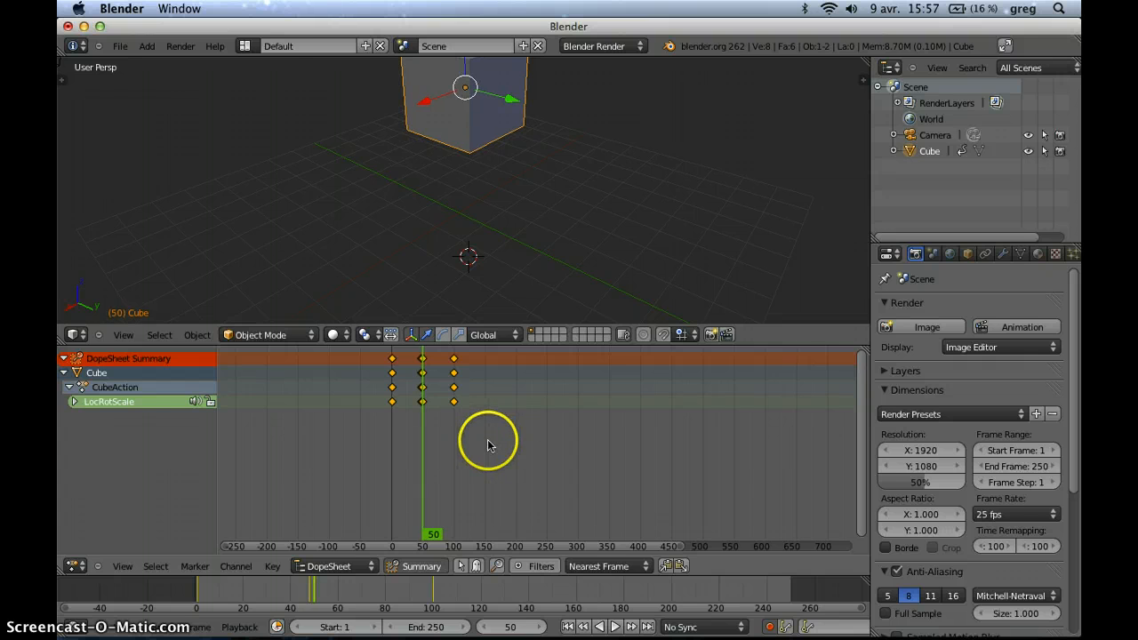
key("shift+d")
key("s")
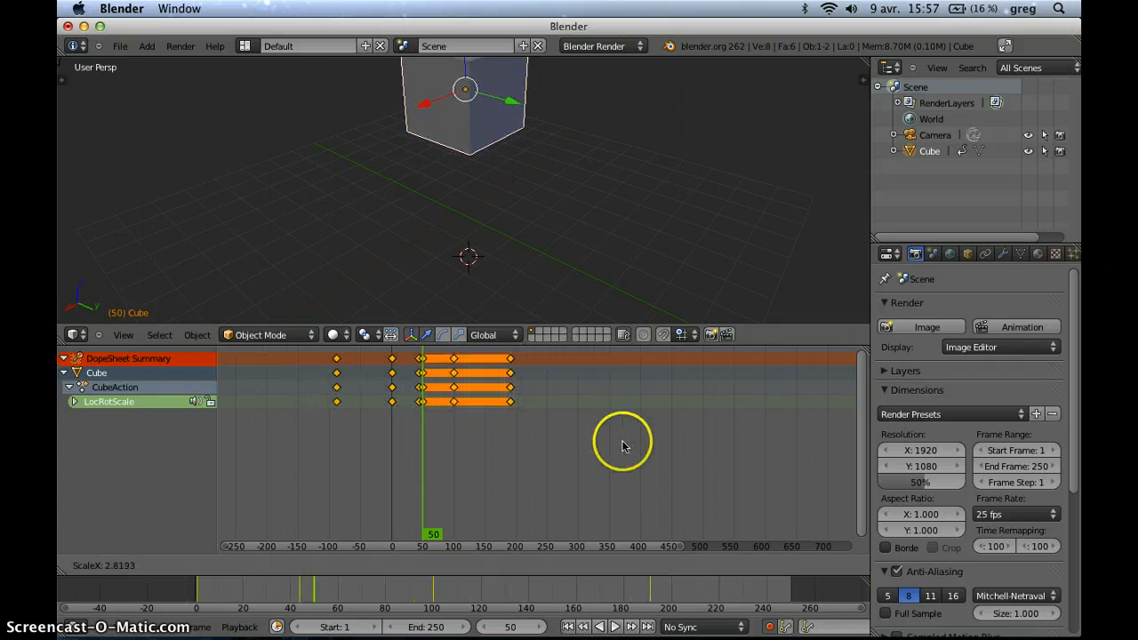
key("Escape")
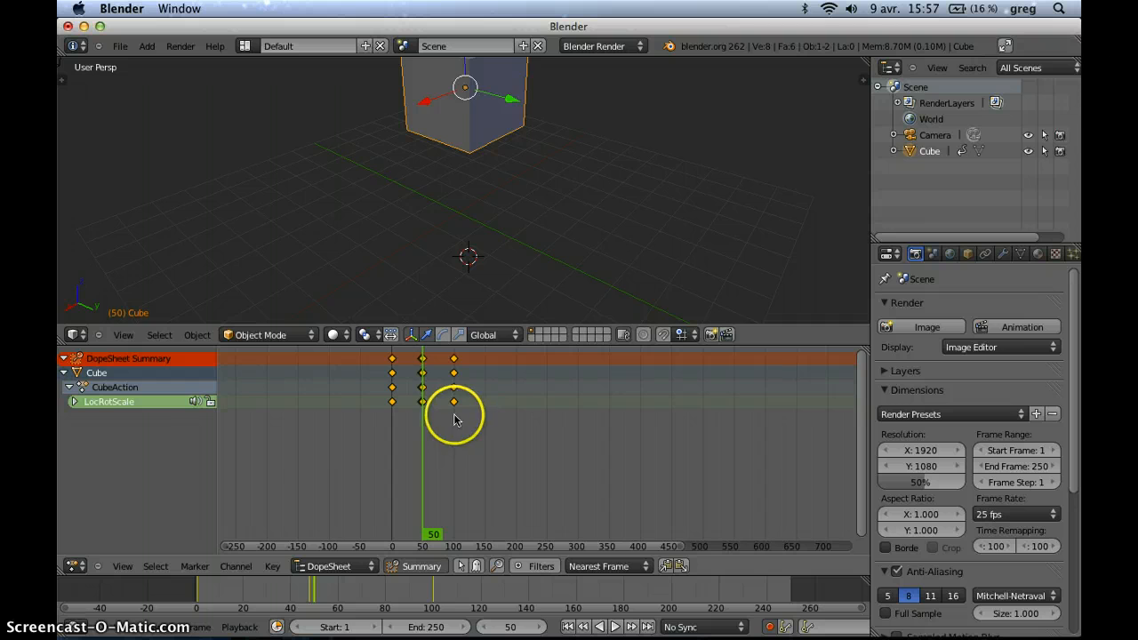
- Try scaling all of the cube's keyframes in time with the current frame set to 100
left_click(453, 419)
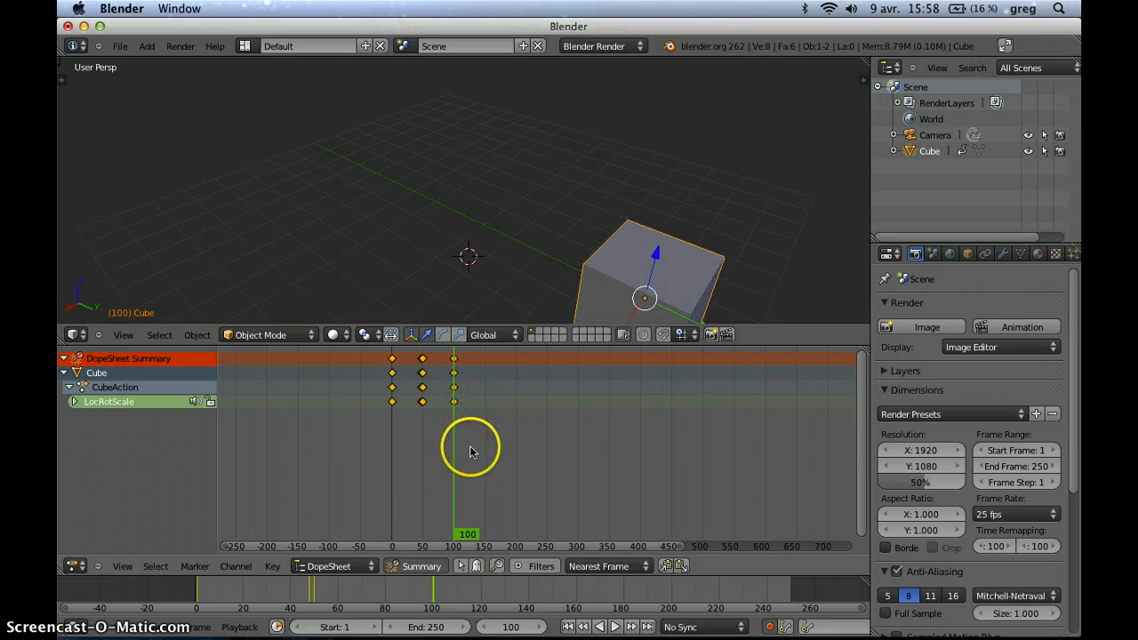
key("shift+d")
key("s")
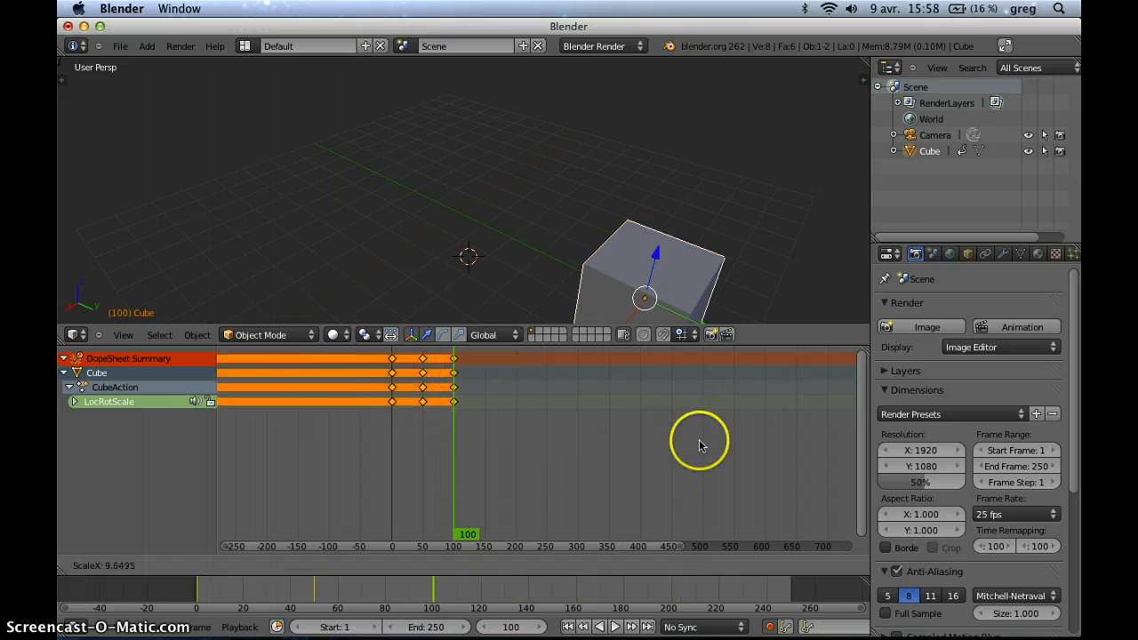
key("Escape")
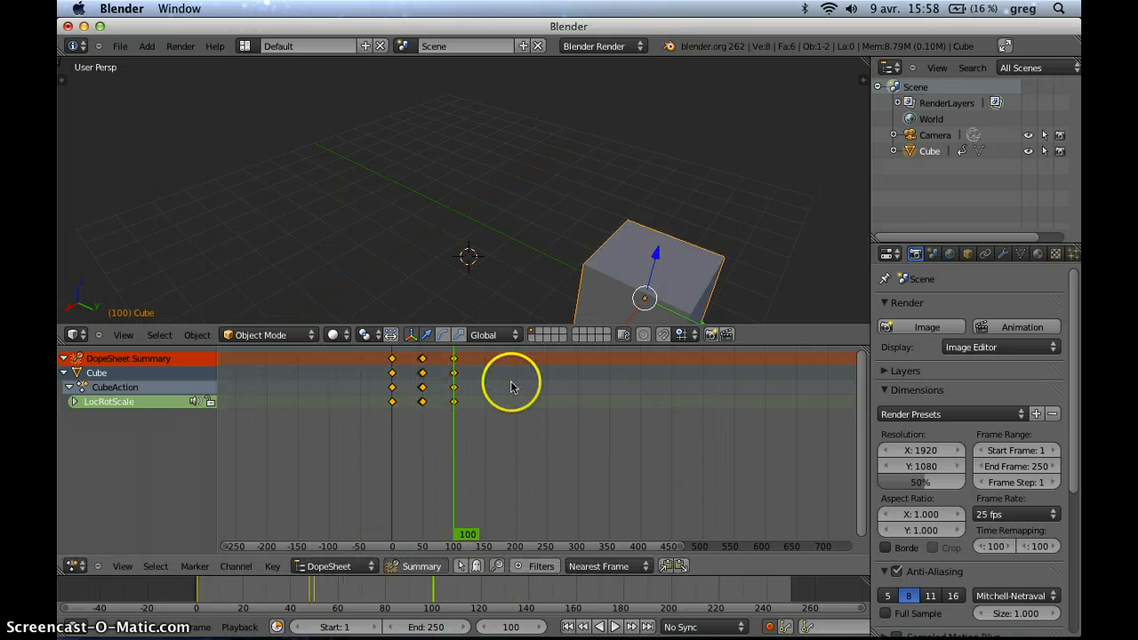
- Set the current frame to 50 and add a second cube mesh at the 3D cursor
left_click(431, 430)
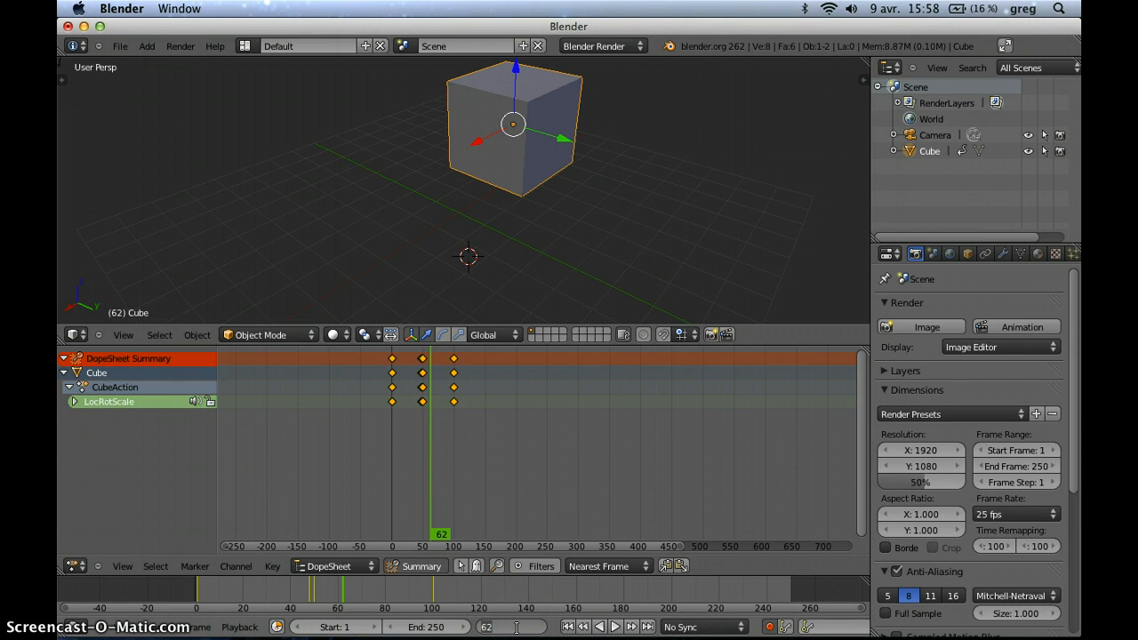
key("Return")
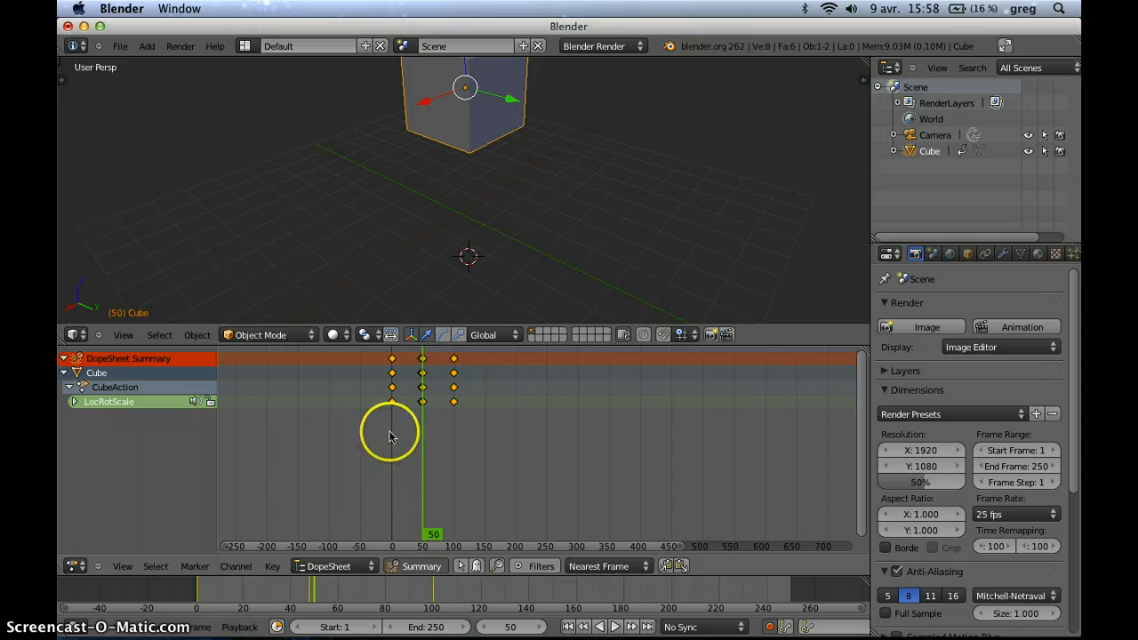
scroll(534, 202, "down", 2)
scroll(535, 202, "down", 3)
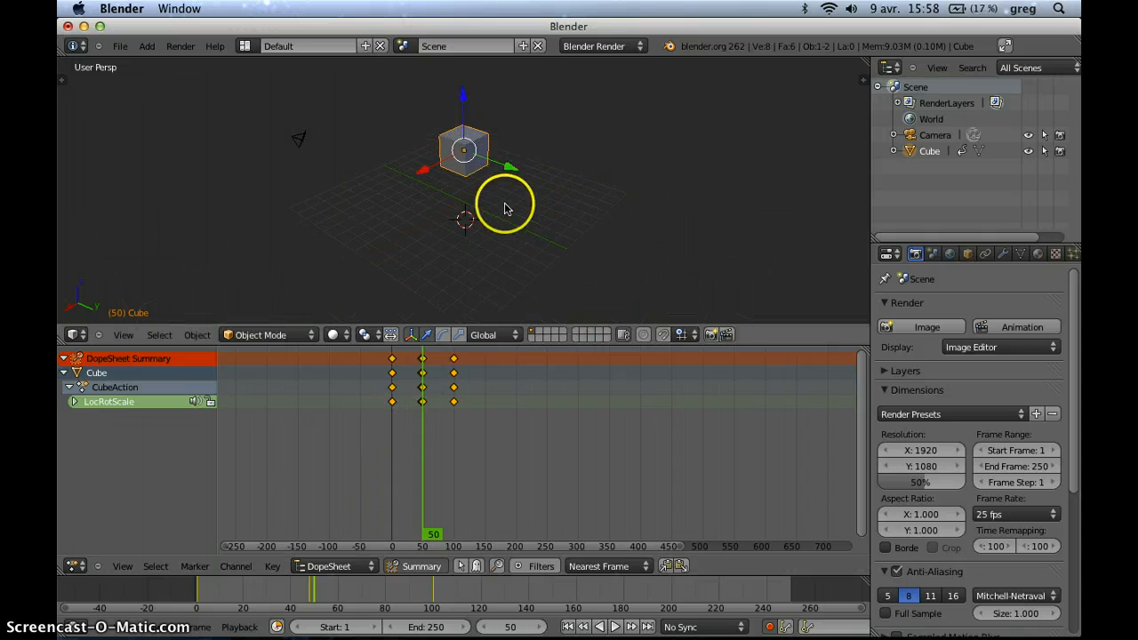
key("shift+a")
mouse_move(483, 213)
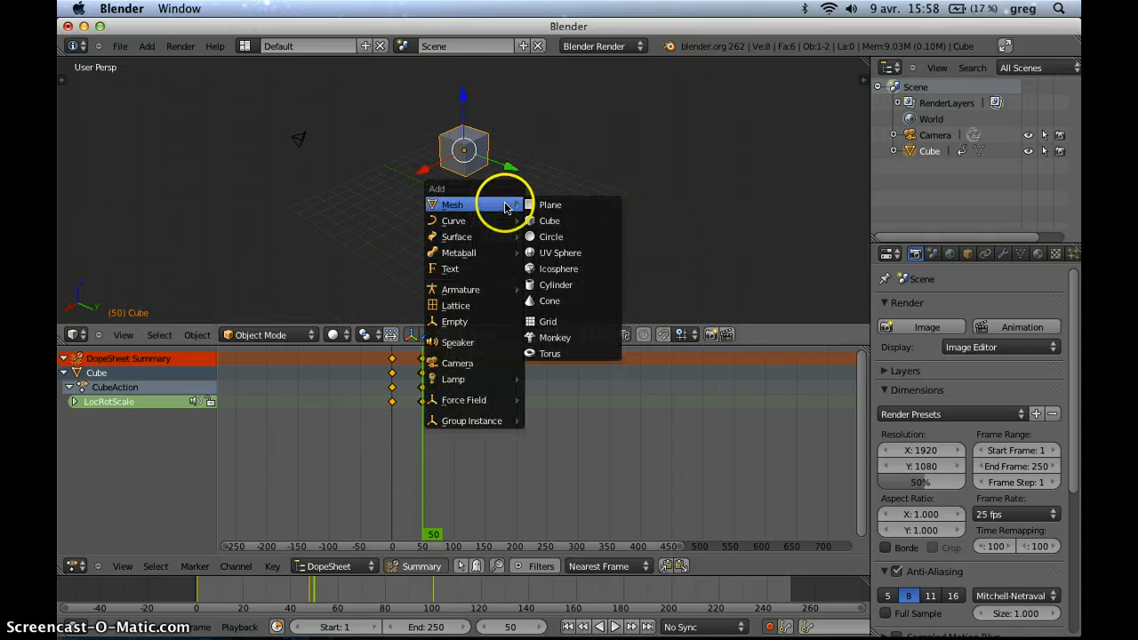
left_click(561, 221)
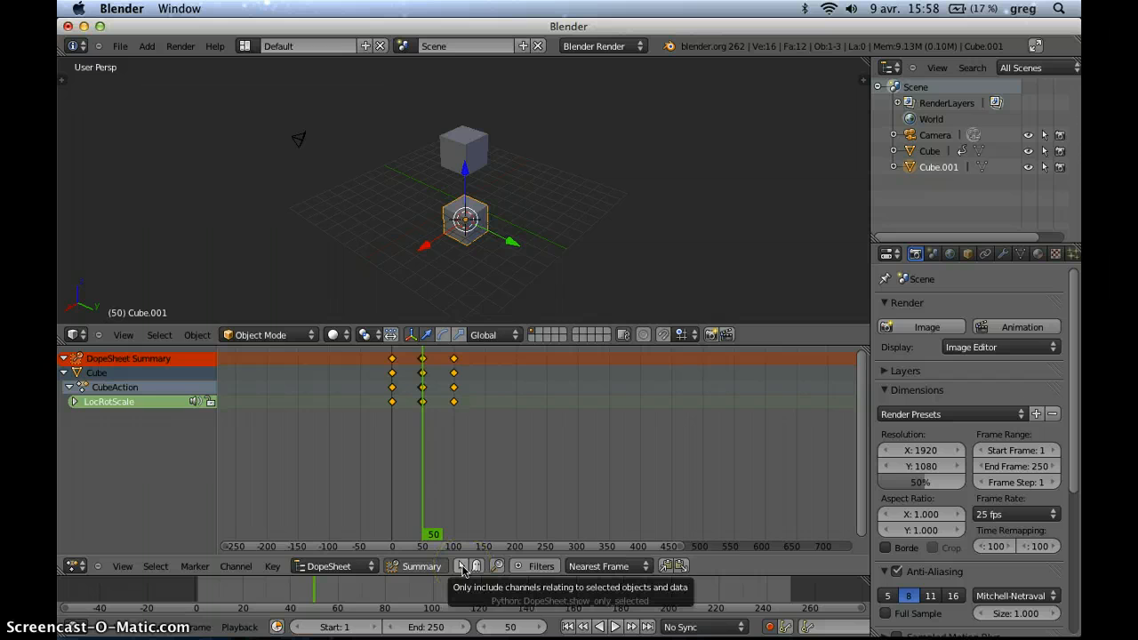
- Limit the DopeSheet to channels of selected objects, and alternate the selection between the animated cube and the new cube, ending on the new one
left_click(462, 567)
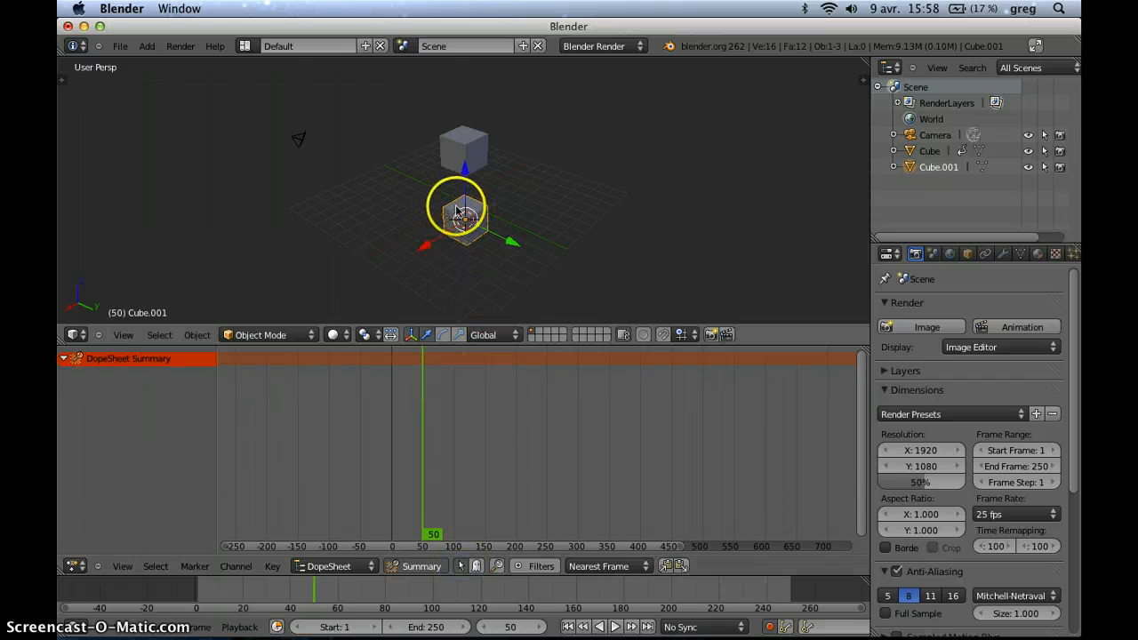
right_click(483, 156)
right_click(464, 229)
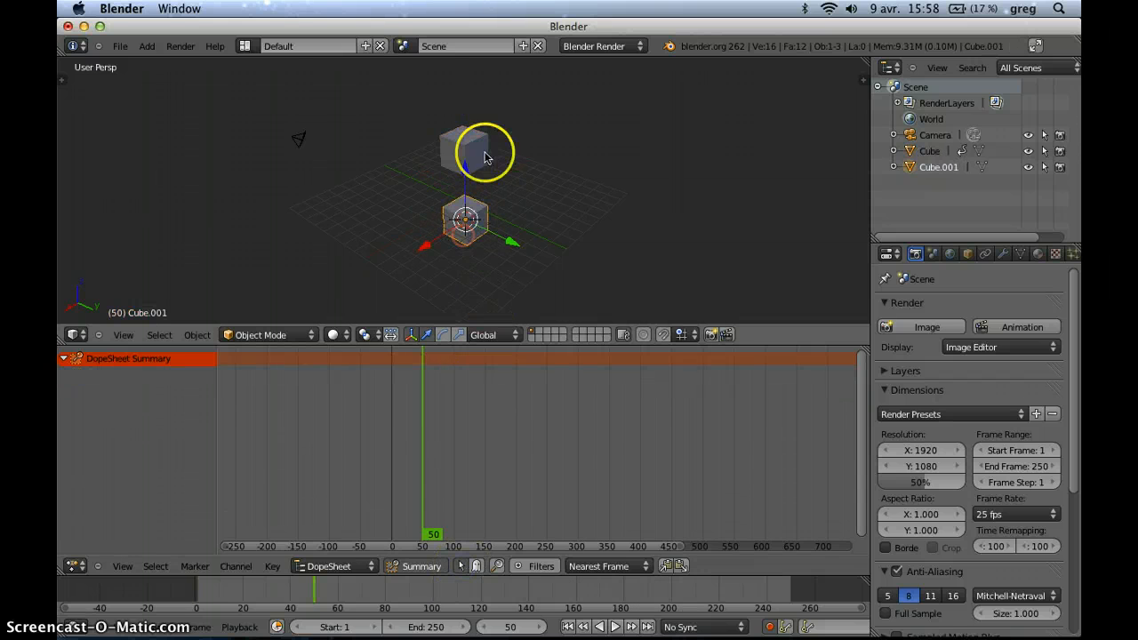
right_click(481, 156)
right_click(466, 223)
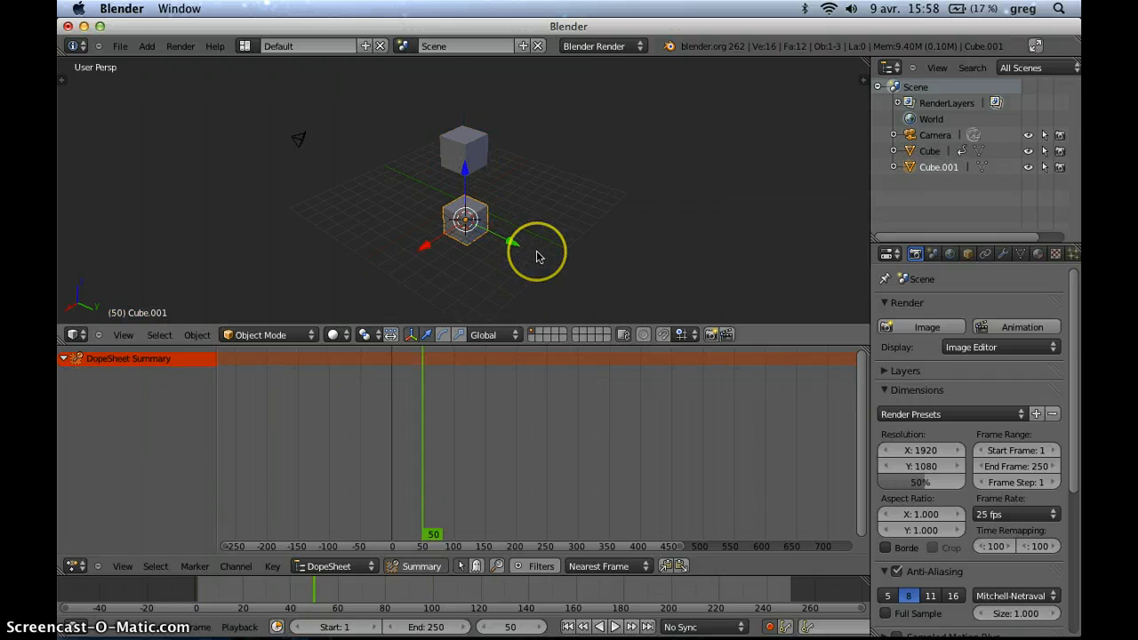
right_click(440, 151)
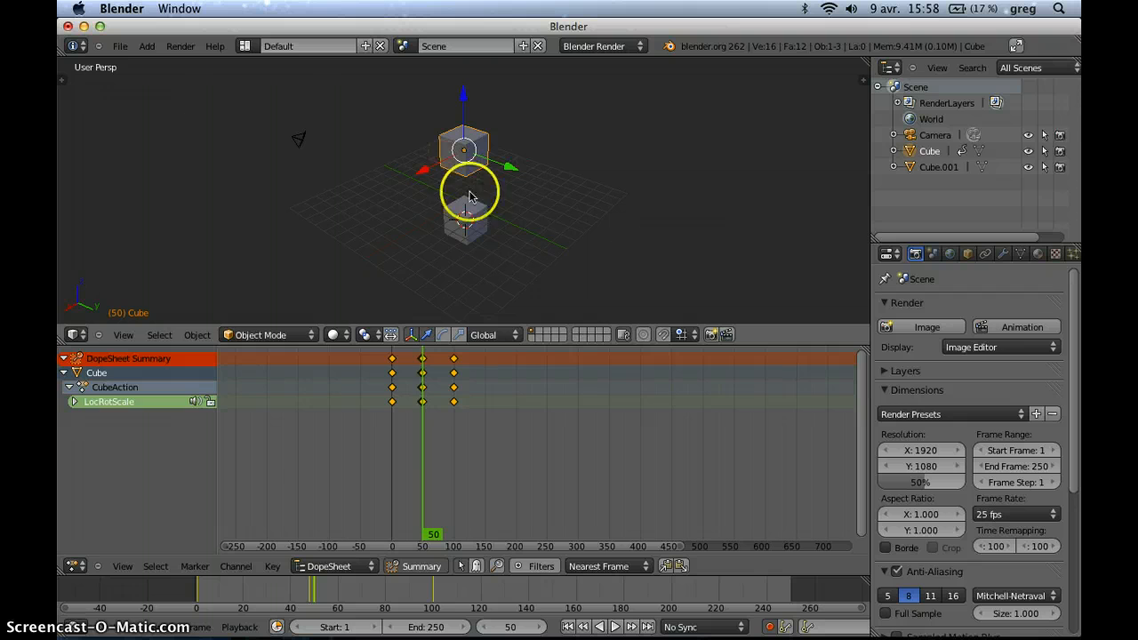
right_click(475, 229)
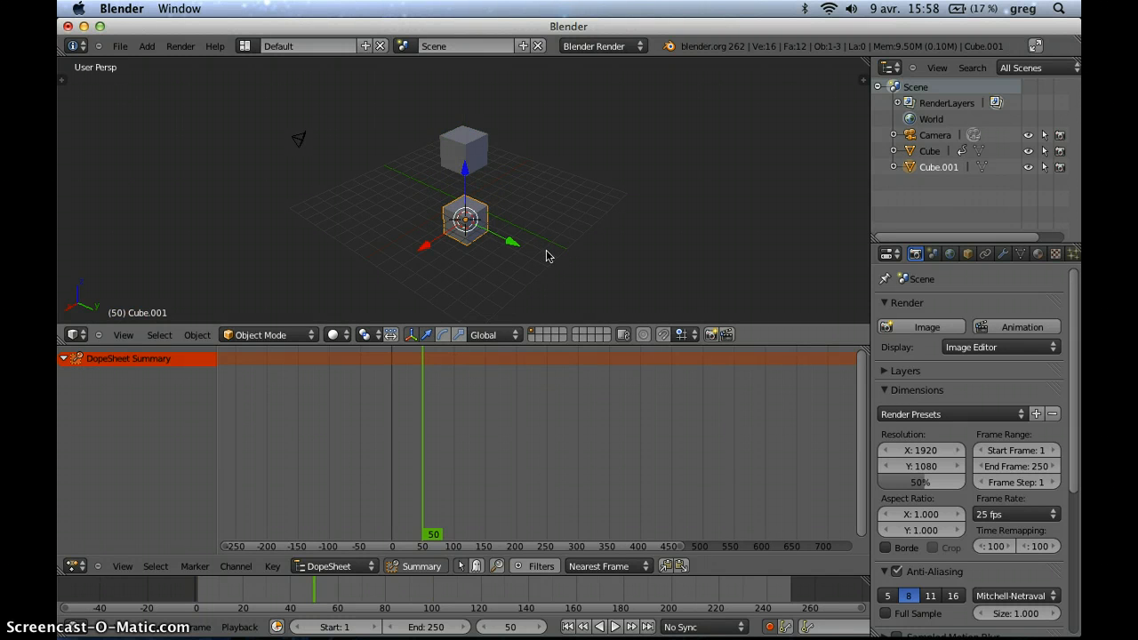
- Alternate the selection between the new cube and the animated cube to compare their DopeSheet channels, ending on the animated one
right_click(467, 156)
right_click(487, 218)
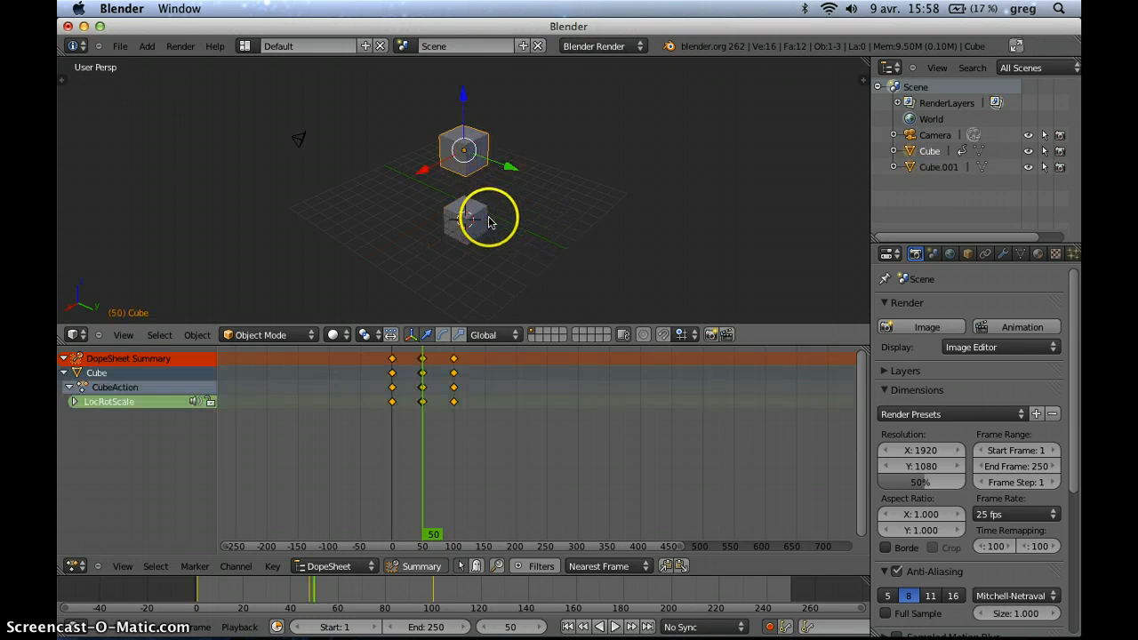
right_click(461, 243)
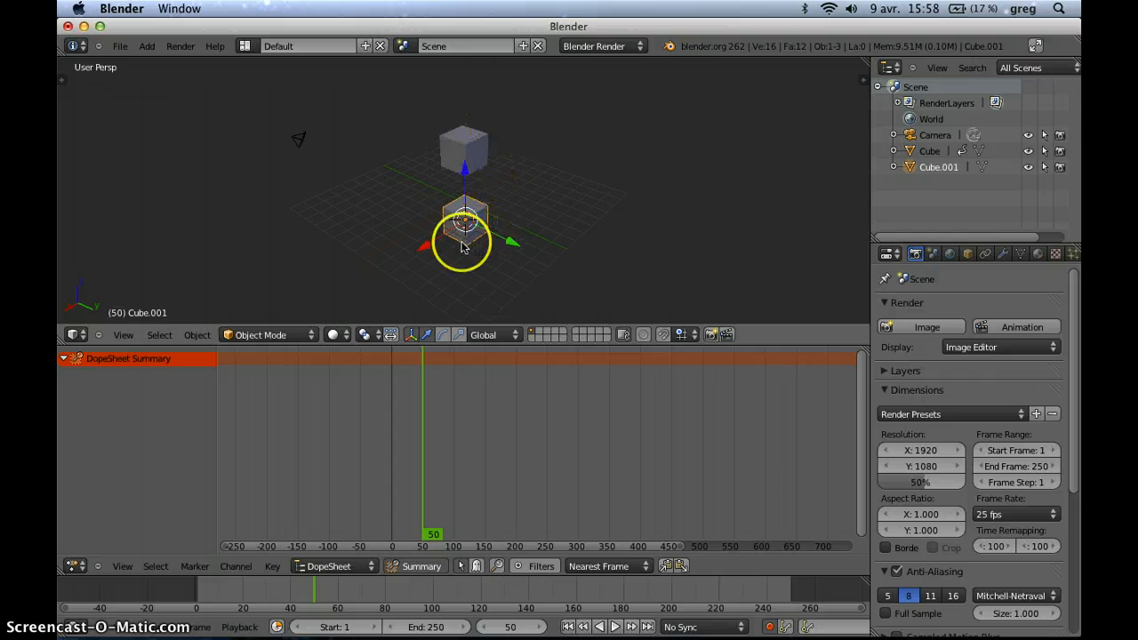
right_click(473, 157)
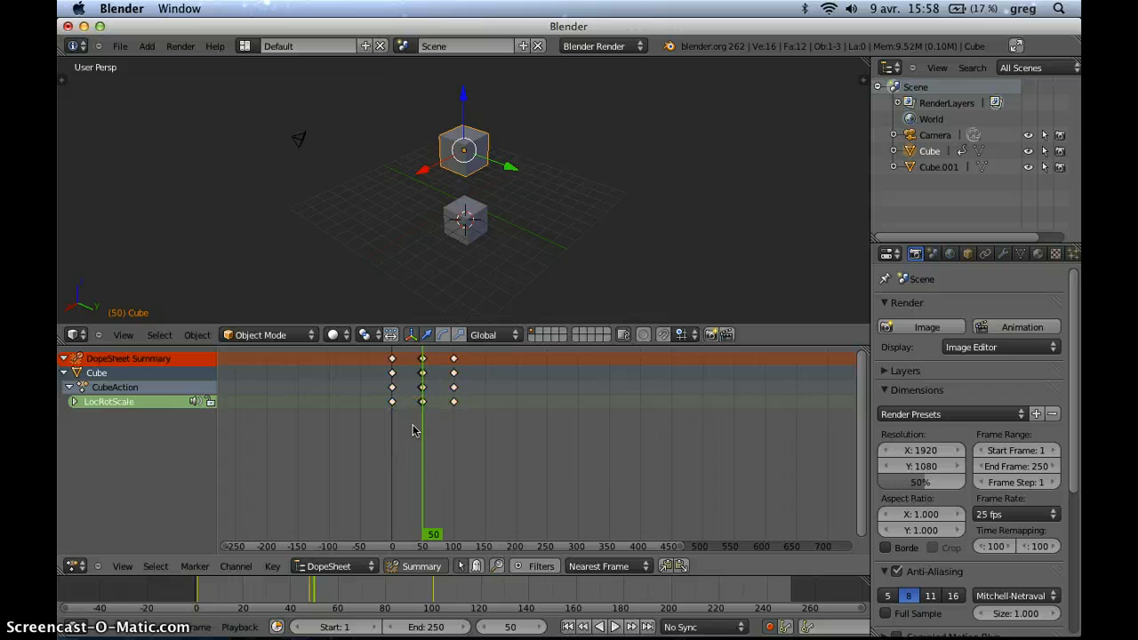
- Try to delete all of the animated cube's keyframes in the DopeSheet
key("x")
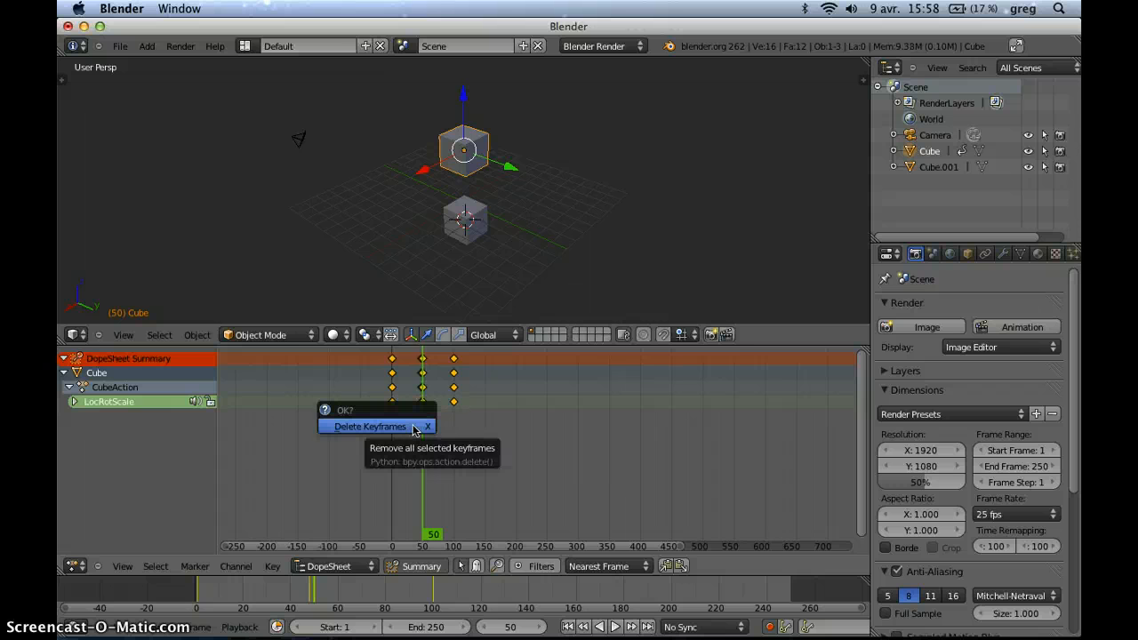
left_click(413, 431)
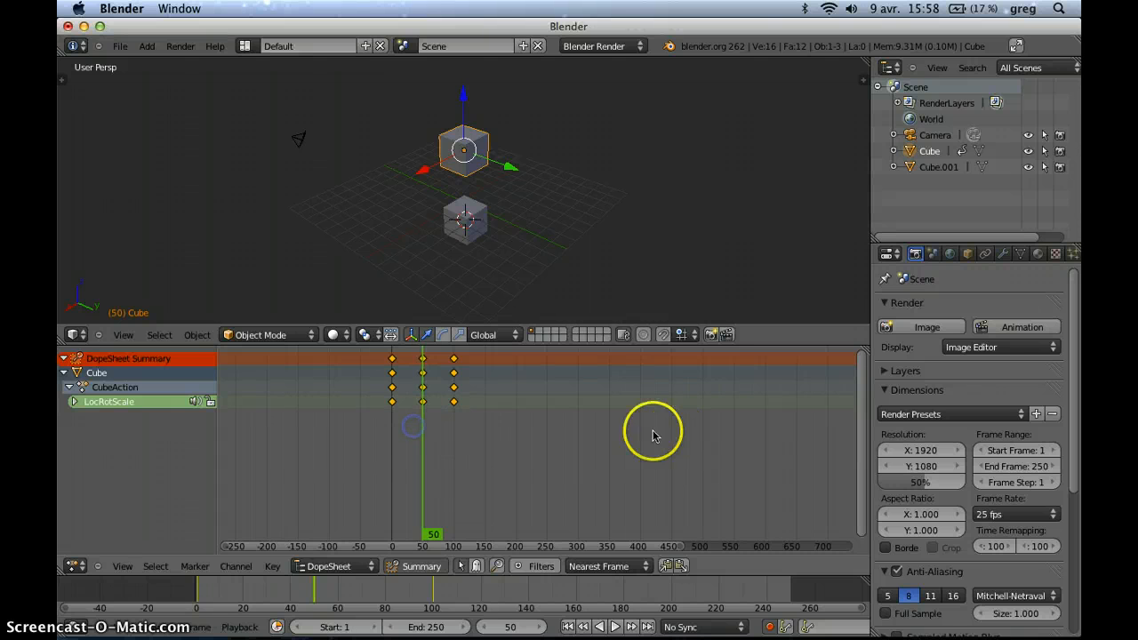
key("x")
left_click(406, 420)
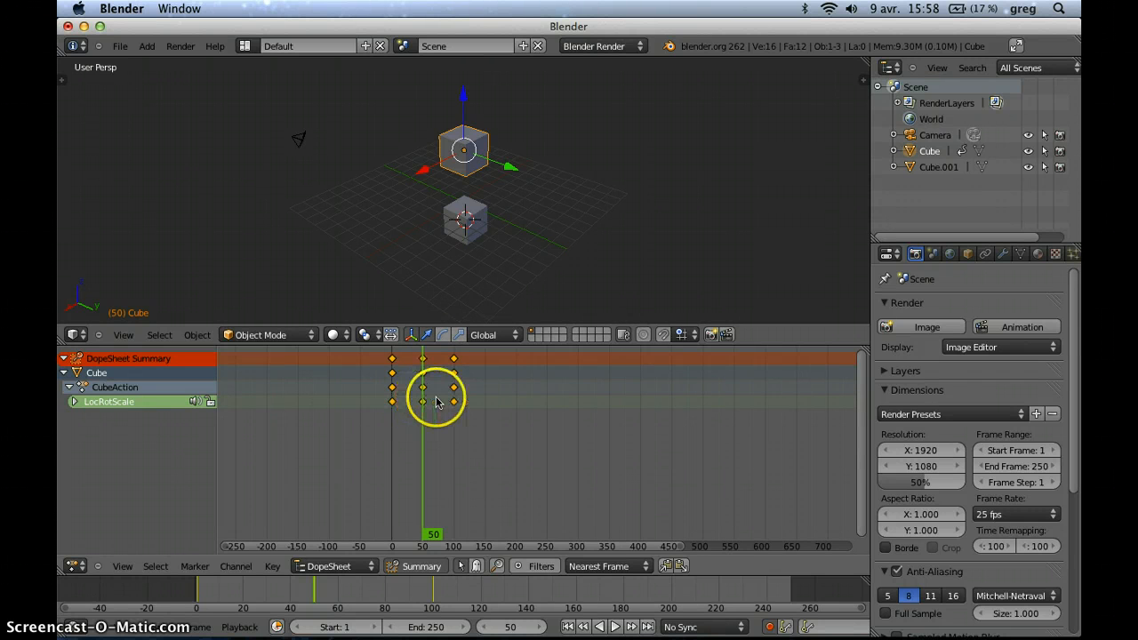
scroll(435, 402, "up", 4)
middle_click_drag(427, 405, 498, 444)
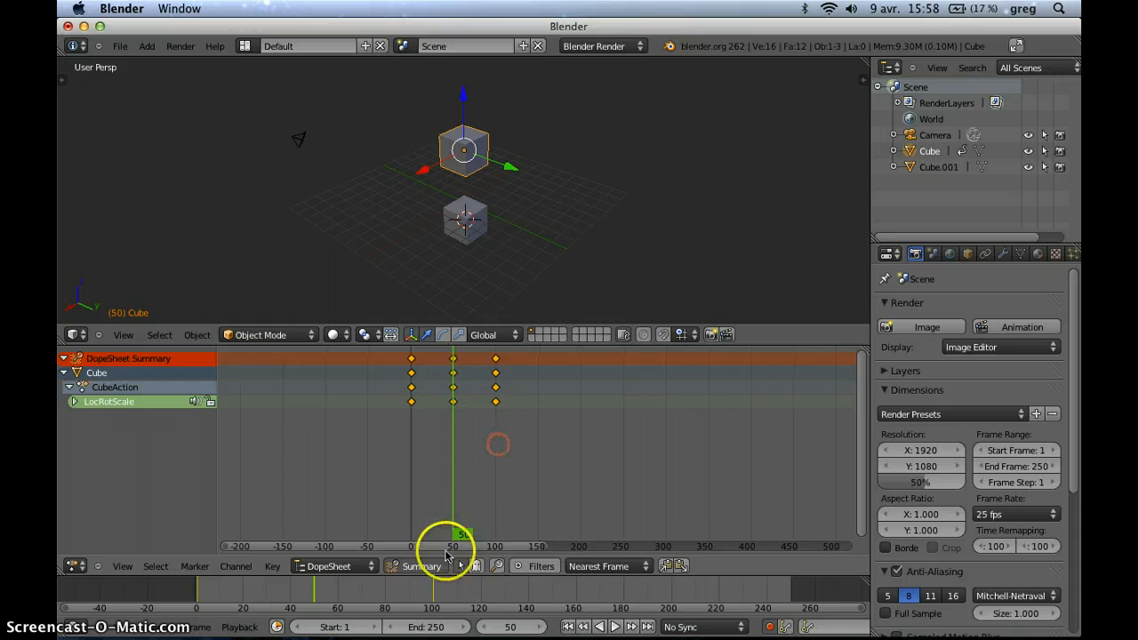
key("x")
left_click(460, 380)
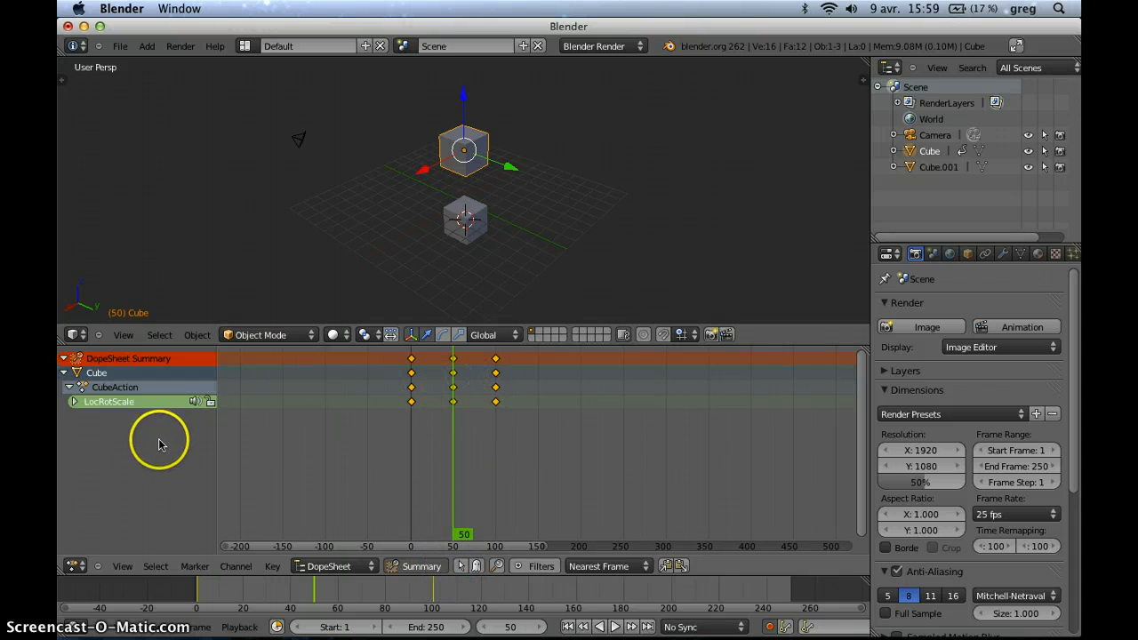
left_click(411, 407)
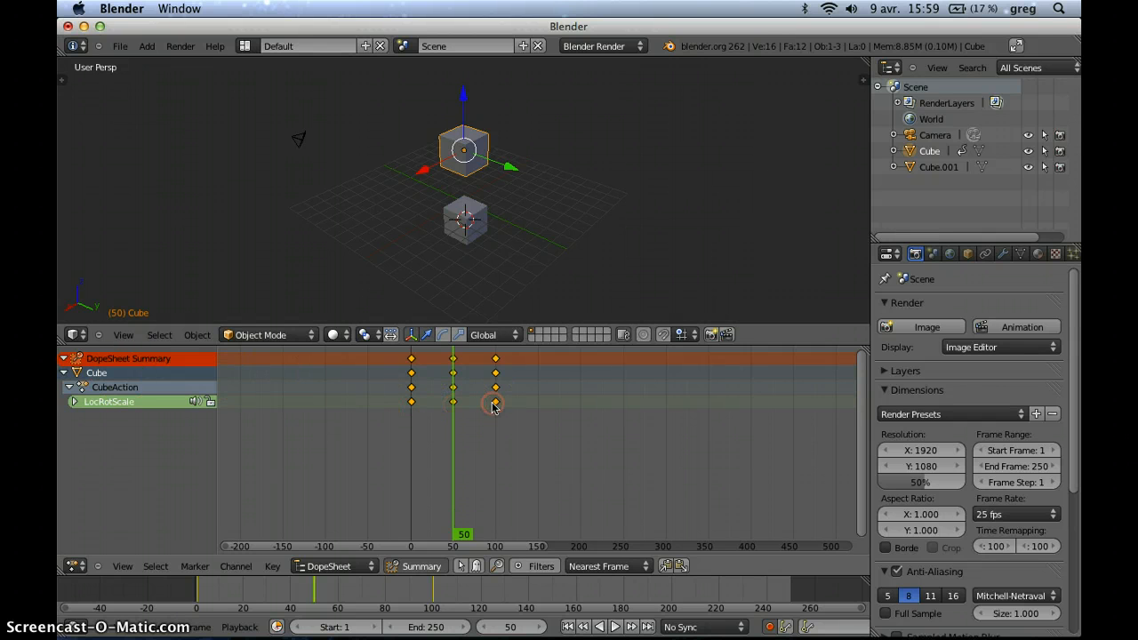
key("x")
left_click(492, 407)
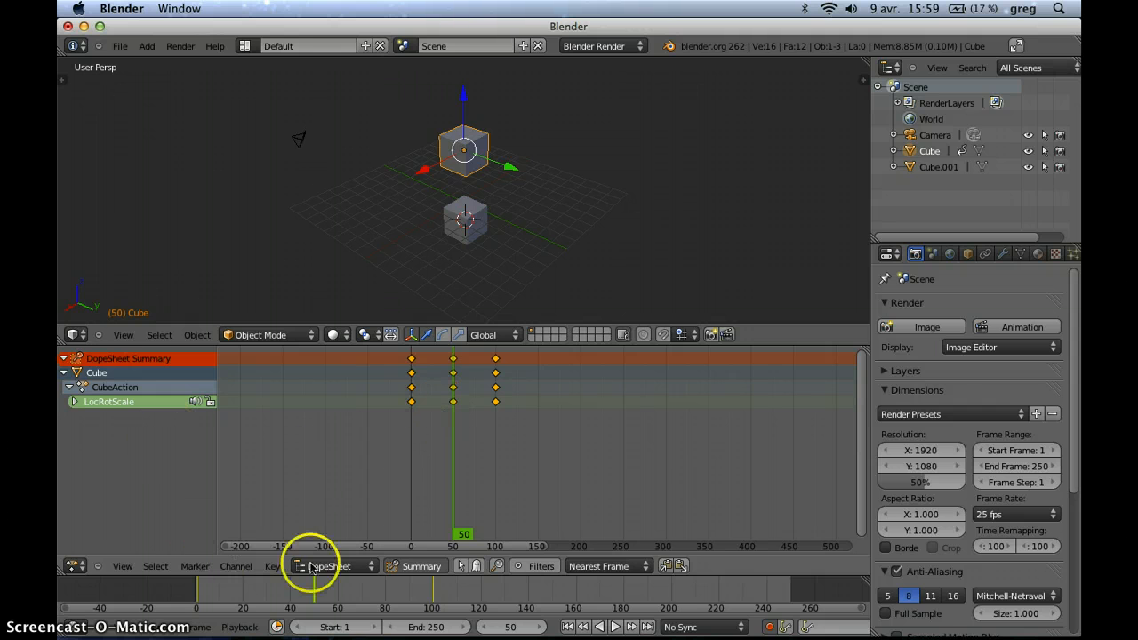
- Switch the DopeSheet to Action Editor mode and try to delete the LocRotScale keyframes at frames 0, 50 and 100
left_click(374, 570)
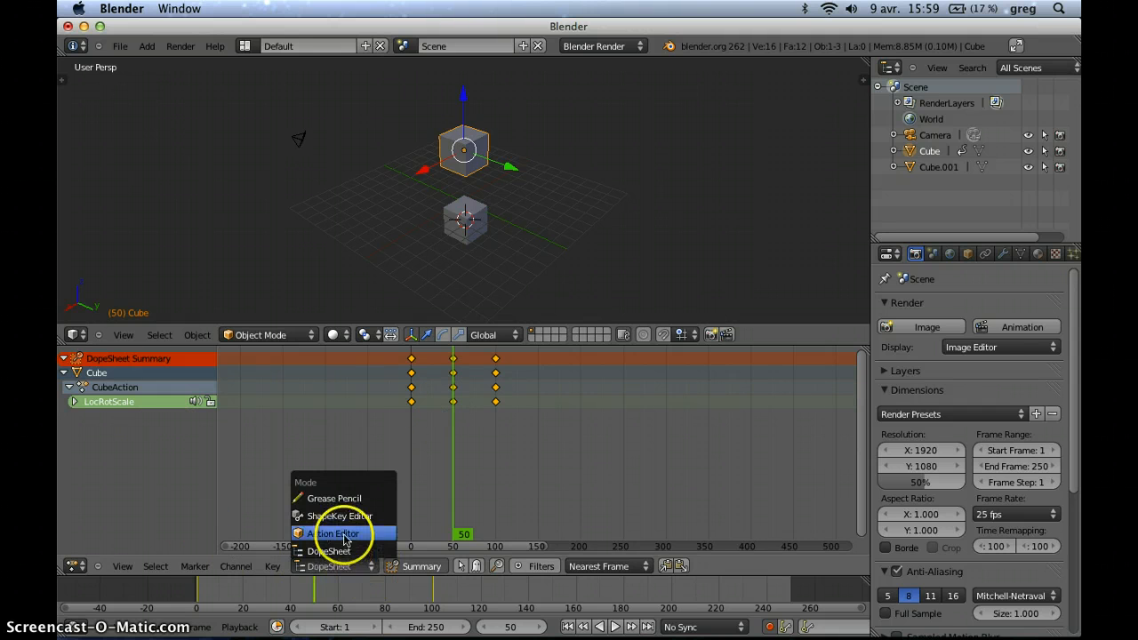
left_click(345, 535)
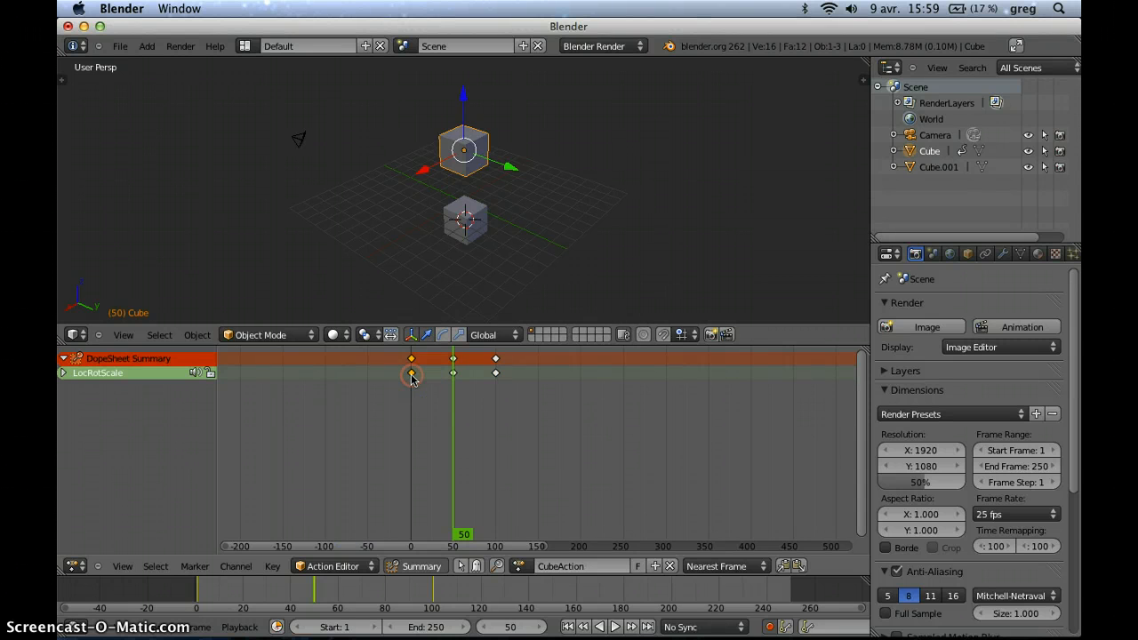
right_click(452, 378)
key("x")
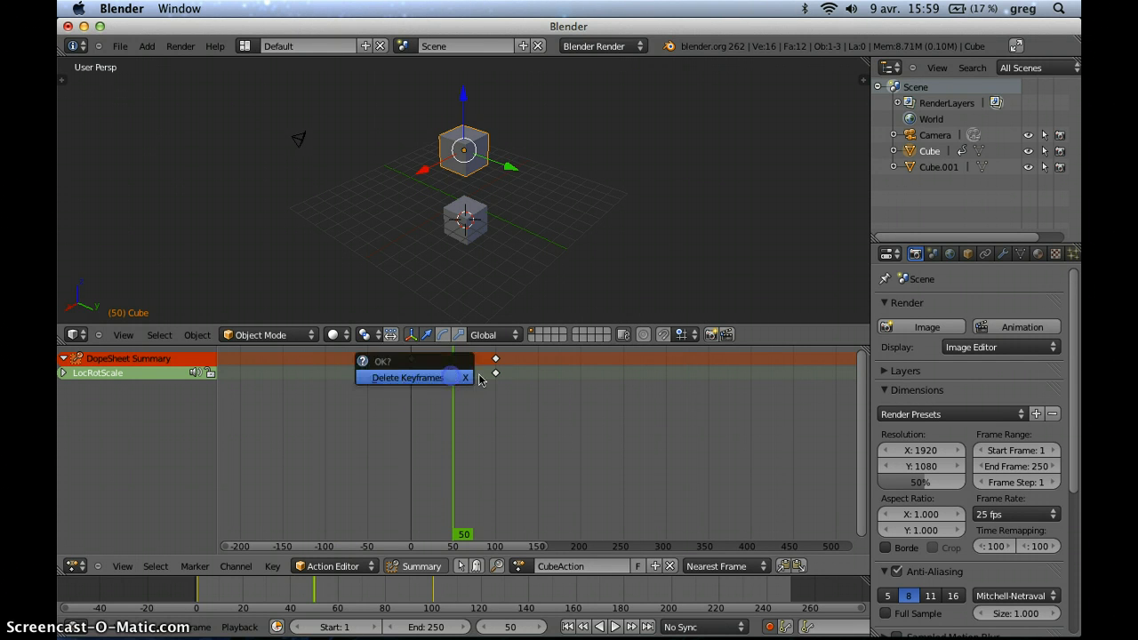
right_click(498, 378)
key("x")
left_click(496, 378)
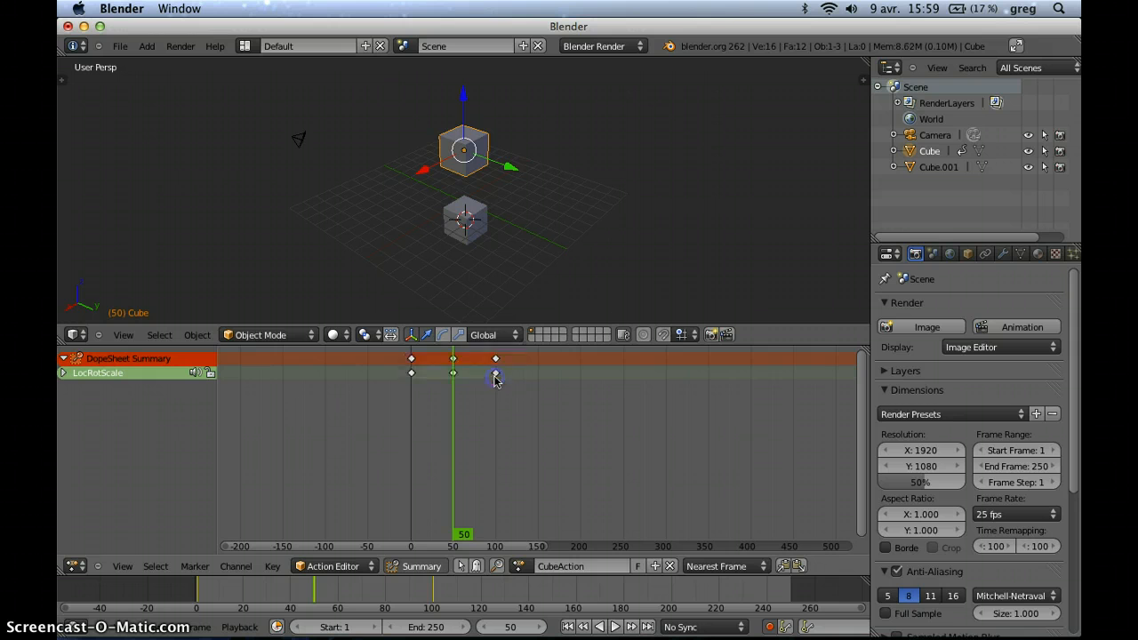
key("x")
- Set the current frame to 0 and, inside the LocRotScale group, unlock the Y Location and X Scale channels
left_click_drag(333, 460, 120, 384)
left_click(62, 373)
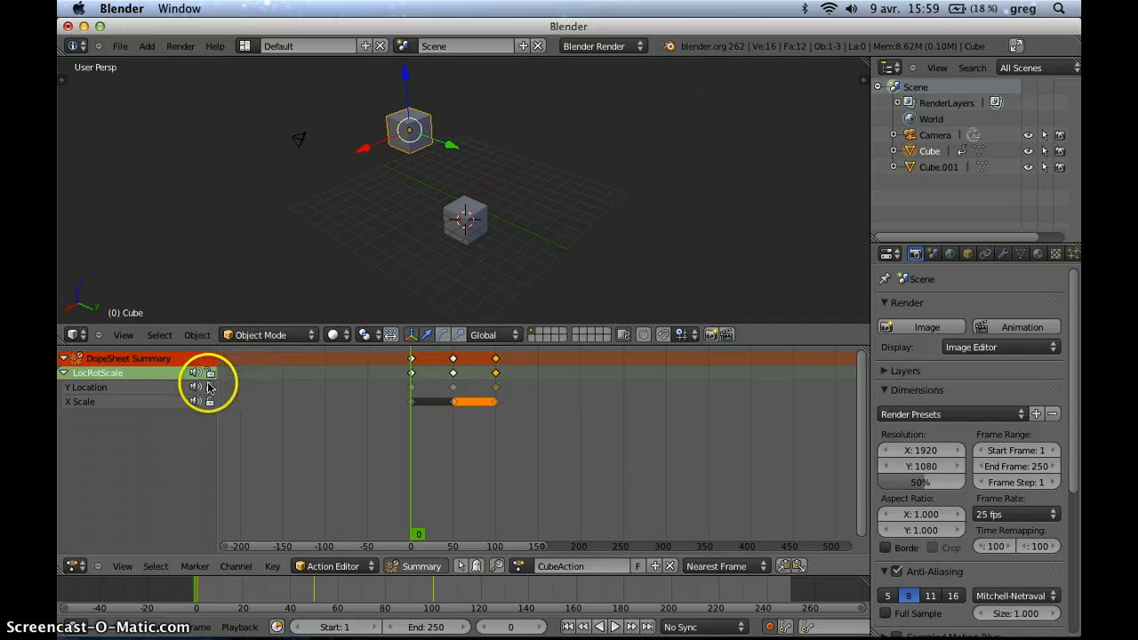
left_click(210, 388)
left_click(211, 403)
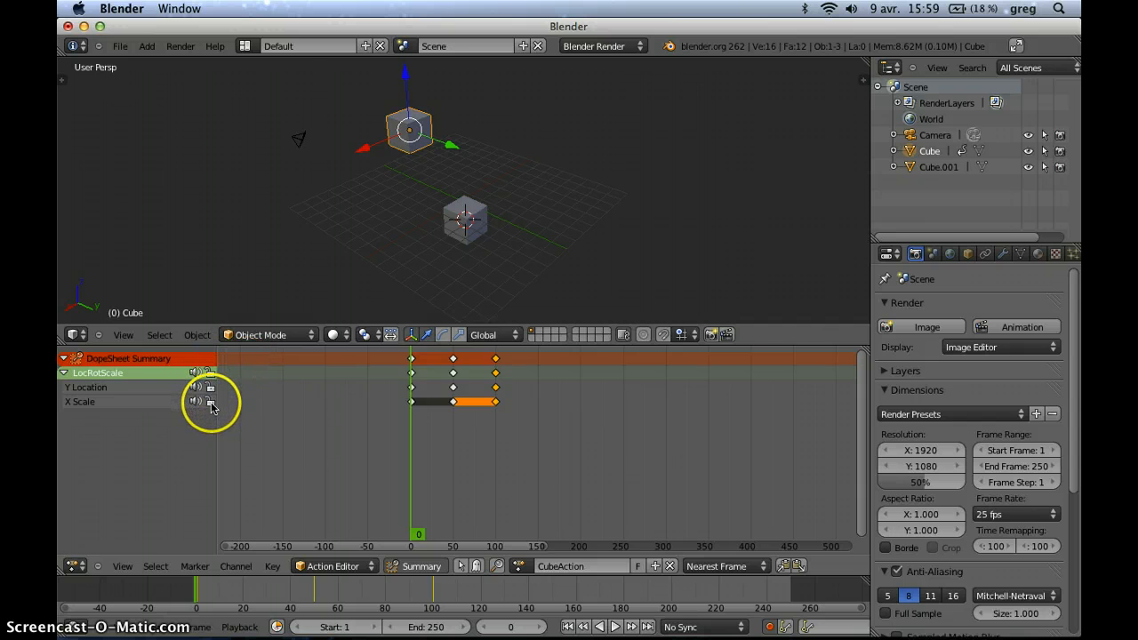
- Select every keyframe of the cube's action and delete them all
right_click(414, 404)
key("a")
key("a")
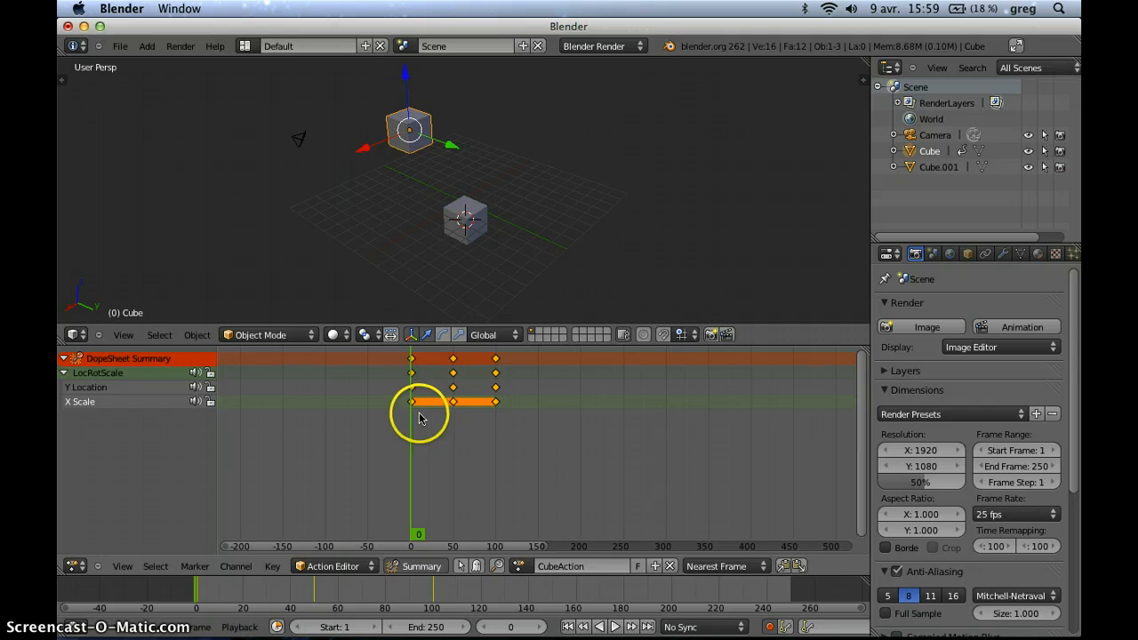
key("Delete")
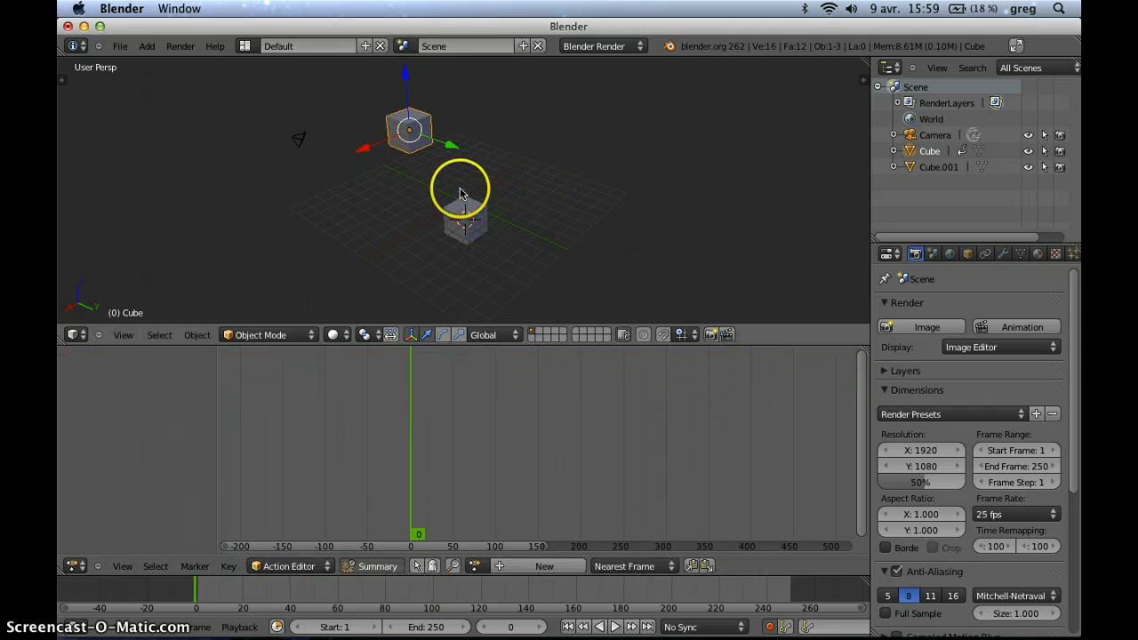
- Turn off automatic keyframe insertion and delete the second cube at the 3D cursor from an enlarged 3D view
left_click(769, 626)
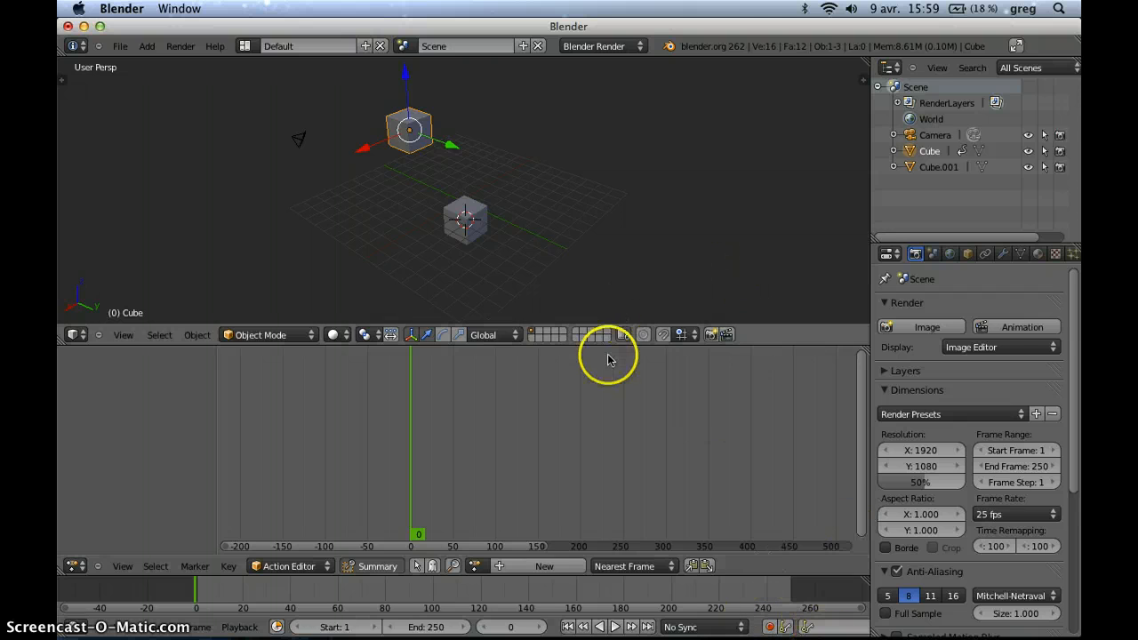
left_click_drag(608, 344, 606, 488)
right_click(484, 291)
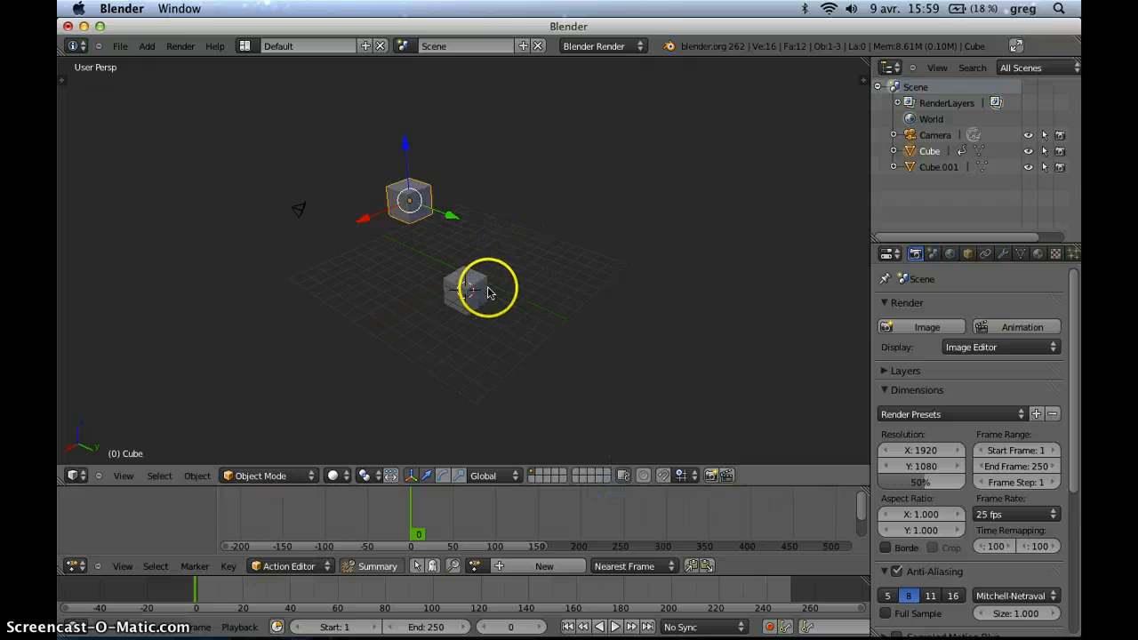
key("x")
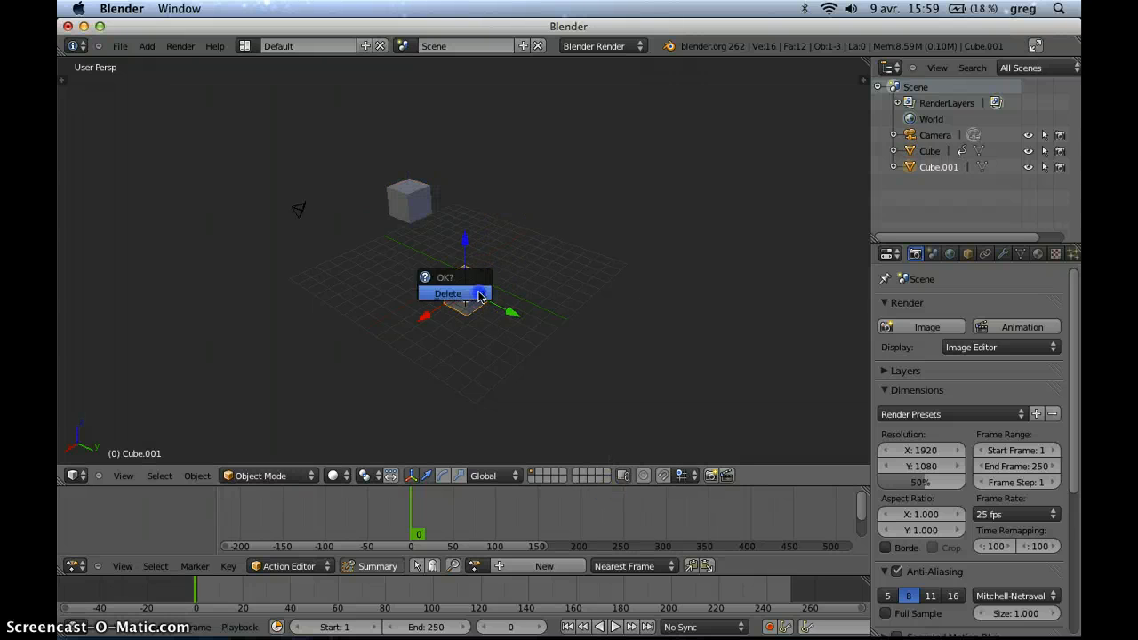
left_click(477, 294)
- Select the remaining cube, lower it towards the grid and move it to the negative end of the Y axis
right_click(421, 213)
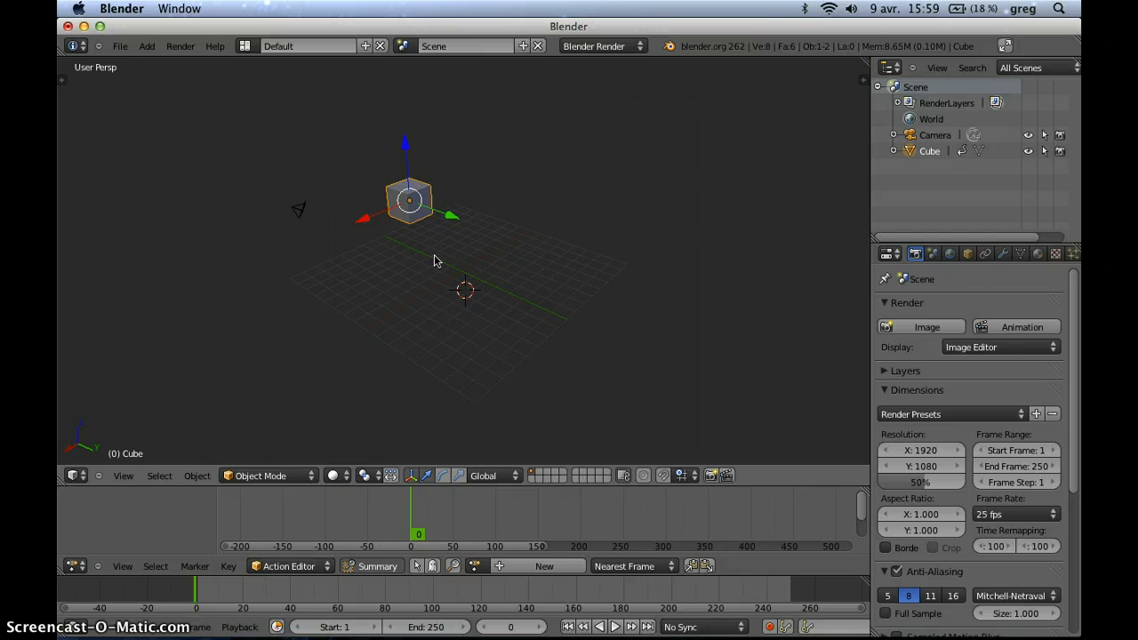
mouse_move(421, 241)
middle_mouse_down("shift")
mouse_move(451, 264)
mouse_move(445, 273)
mouse_move(491, 236)
mouse_move(436, 228)
mouse_move(437, 248)
middle_mouse_up("shift")
scroll(445, 274, "up", 5)
left_click_drag(387, 178, 495, 184)
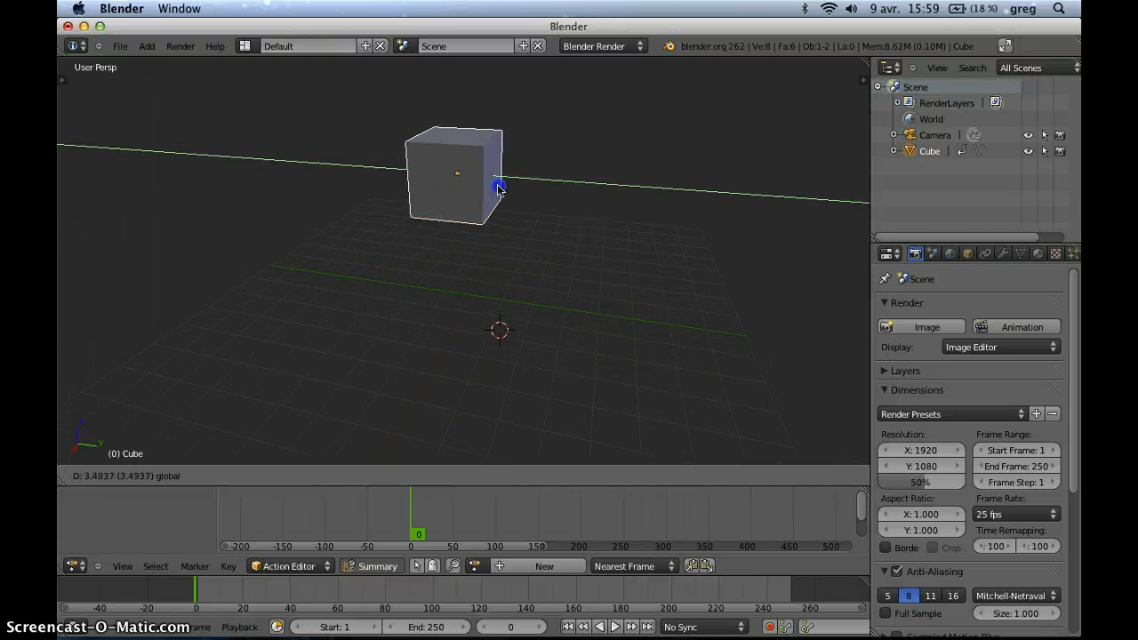
left_click_drag(460, 139, 455, 223)
left_click_drag(480, 263, 384, 243)
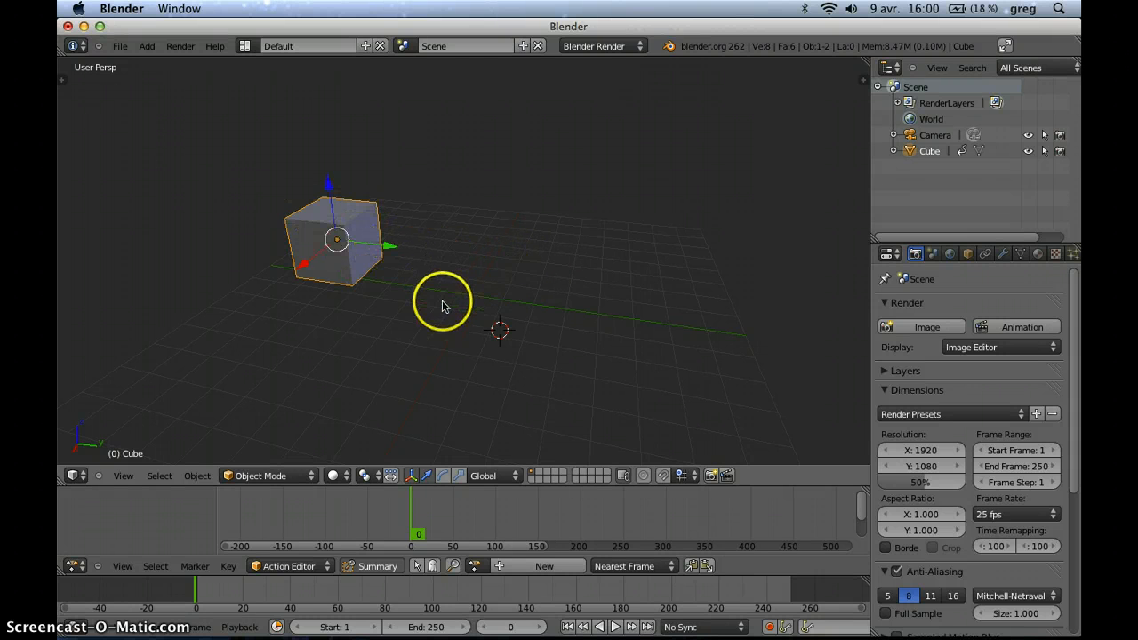
- Insert a Location keyframe for the cube at frame 0
key("i")
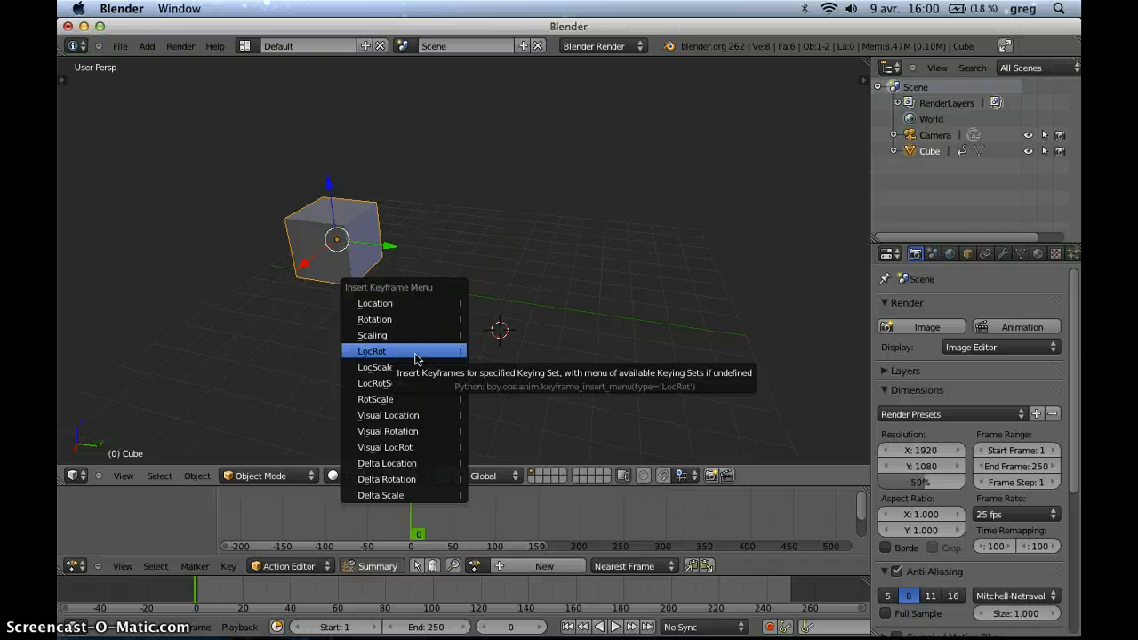
left_click(400, 309)
left_click(400, 309)
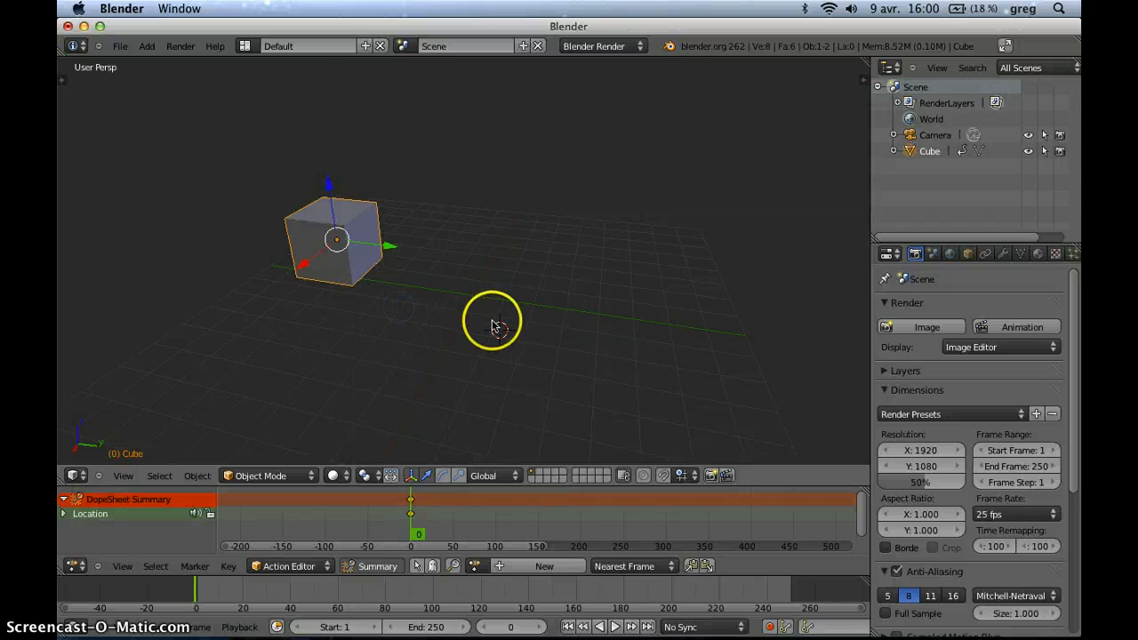
- At frame 100, move the cube along the Y axis to the opposite side of the grid and insert a Location keyframe
left_click_drag(415, 531, 509, 535)
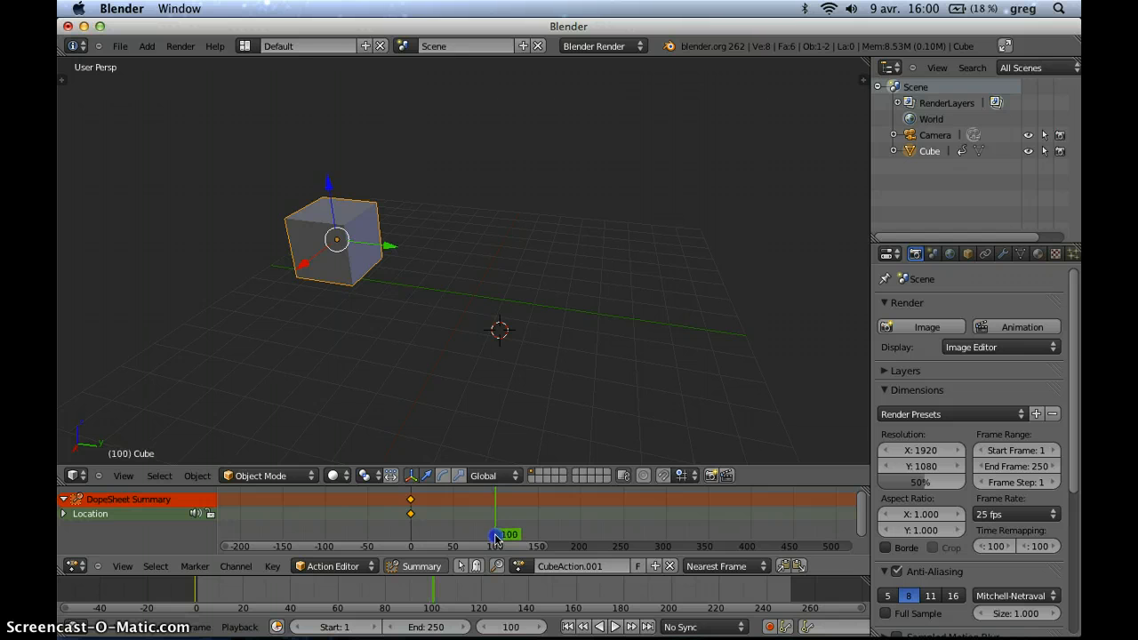
right_click_drag(388, 243, 709, 275)
key("i")
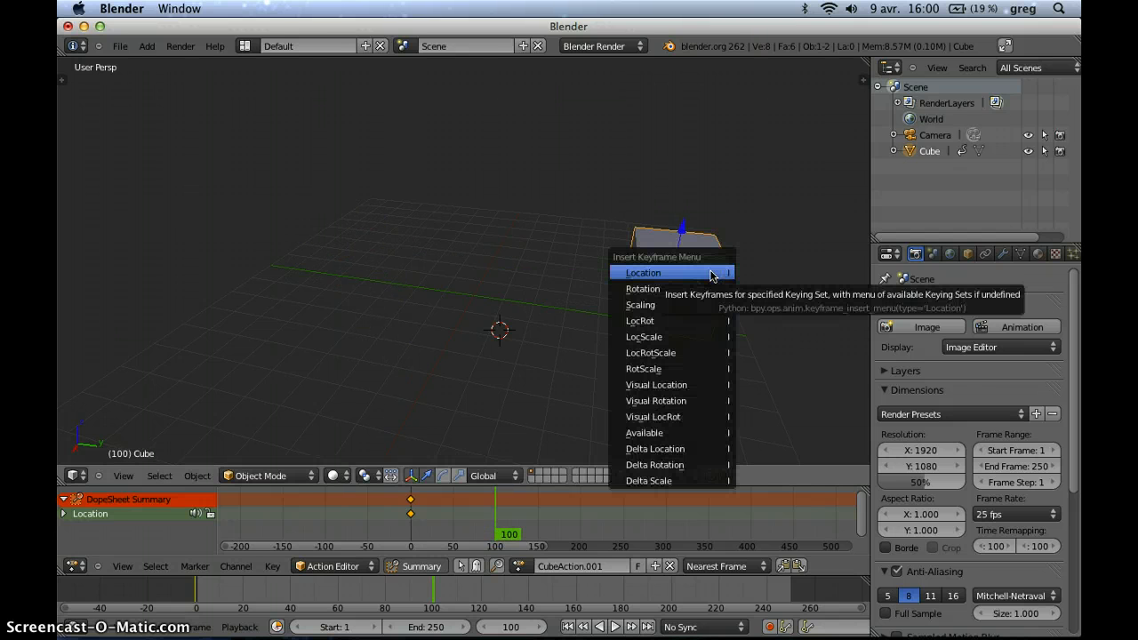
left_click(710, 273)
- Return to frame 0, rotate the cube about the X axis and insert a Rotation keyframe
left_click_drag(506, 532, 403, 526)
scroll(368, 246, "down", 3)
mouse_move(443, 270)
middle_mouse_down()
mouse_move(475, 254)
mouse_move(465, 264)
middle_mouse_up()
left_click(492, 290)
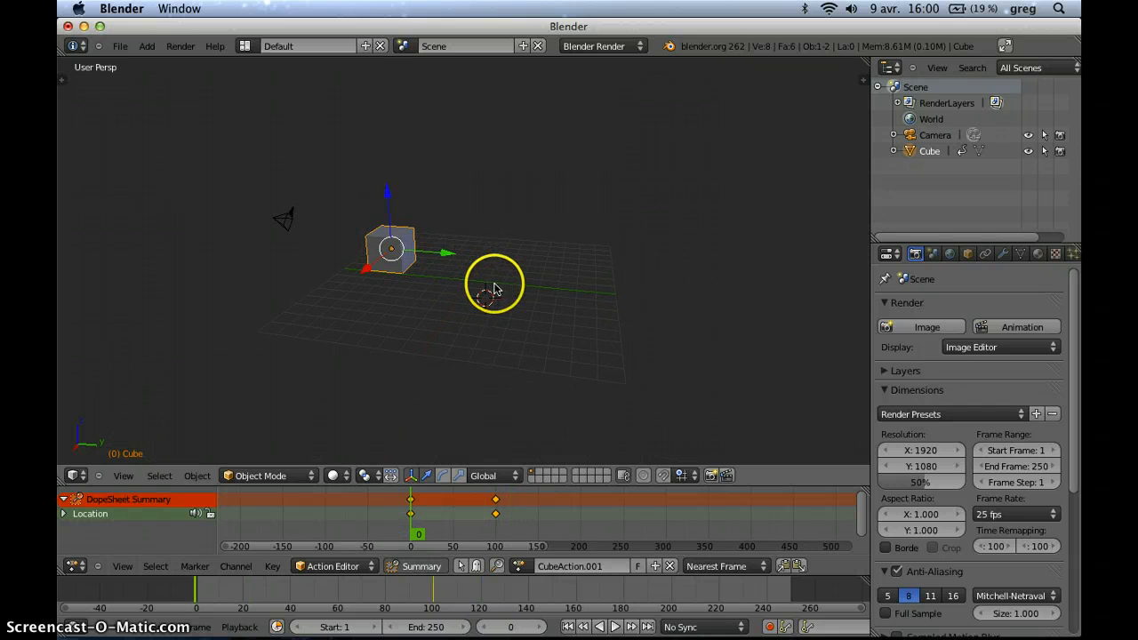
key("r")
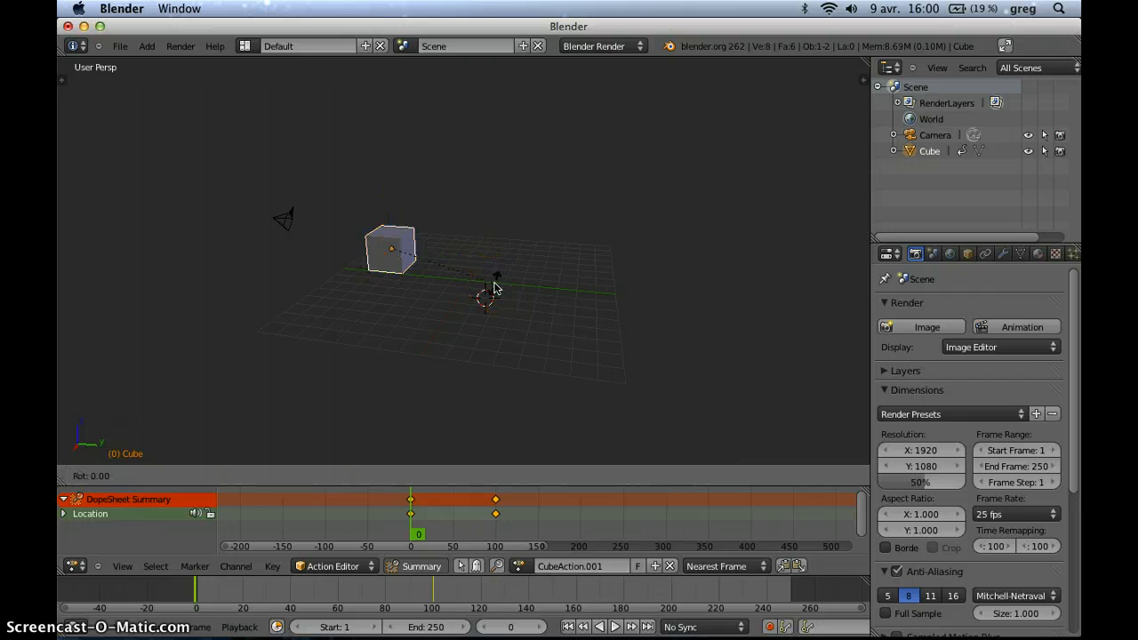
key("x")
left_click(277, 140)
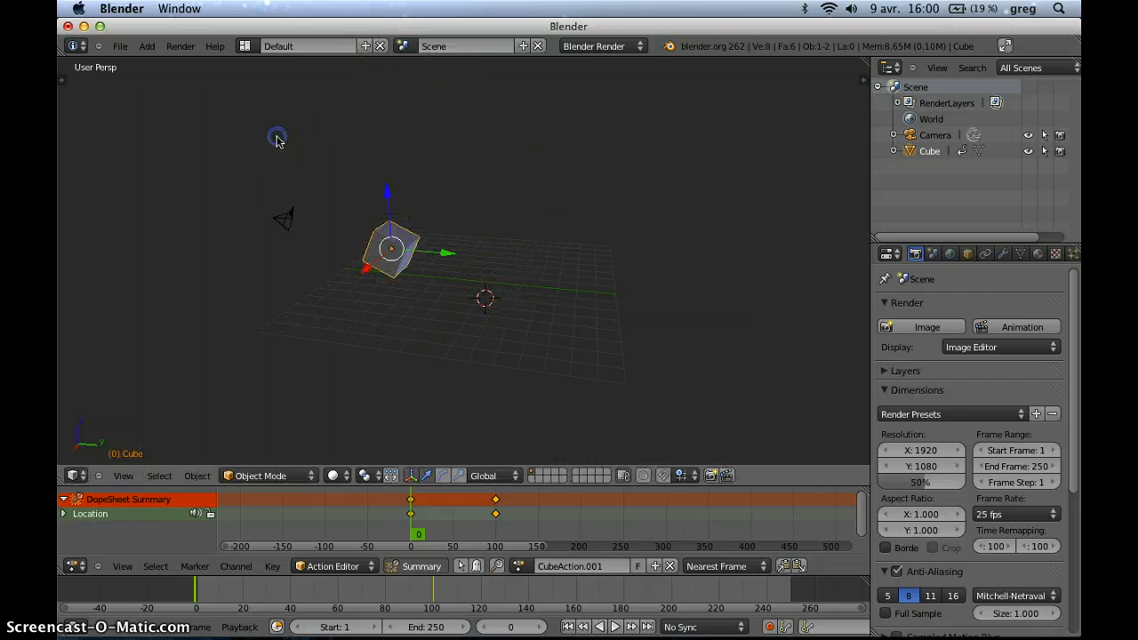
key("i")
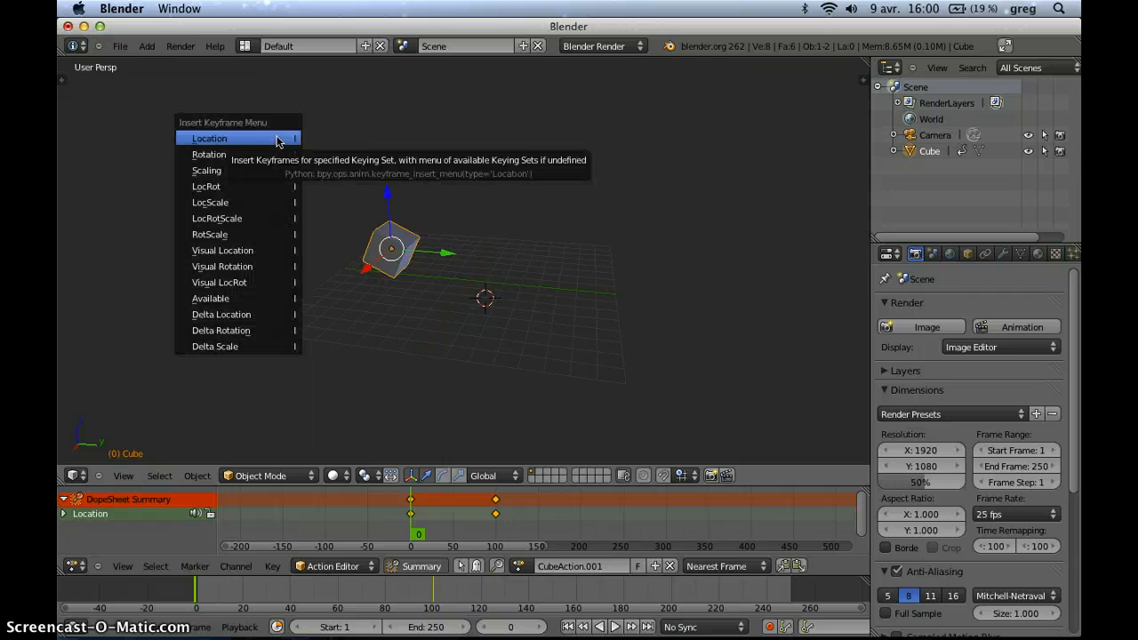
left_click(265, 156)
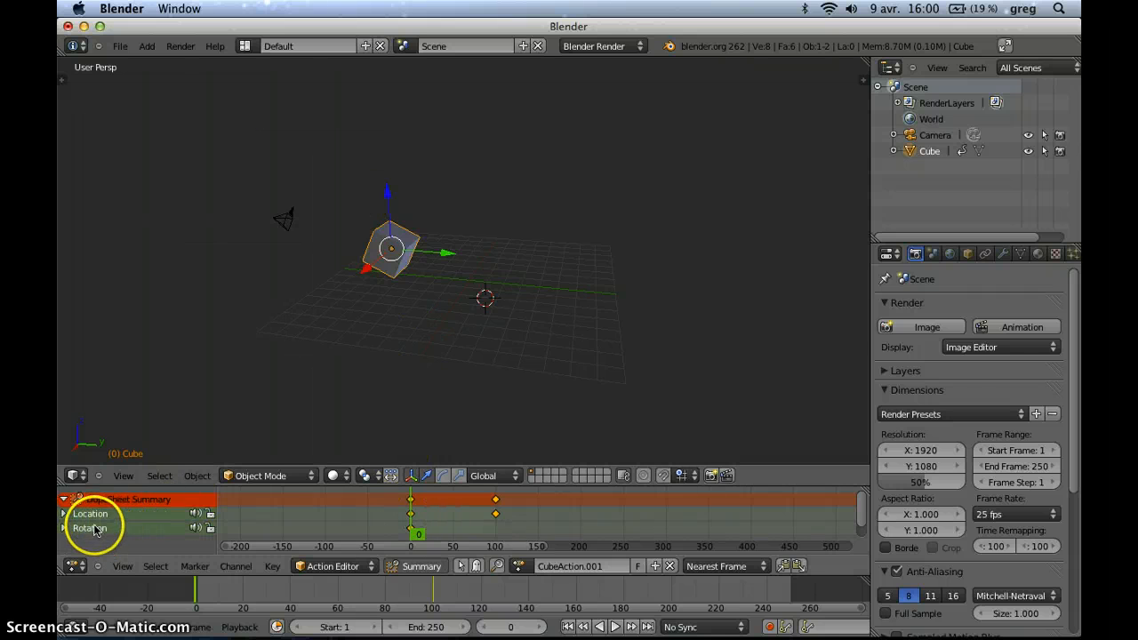
- Enlarge the Action Editor and inspect the Location and Rotation groups by expanding and collapsing each one
left_click_drag(300, 487, 303, 384)
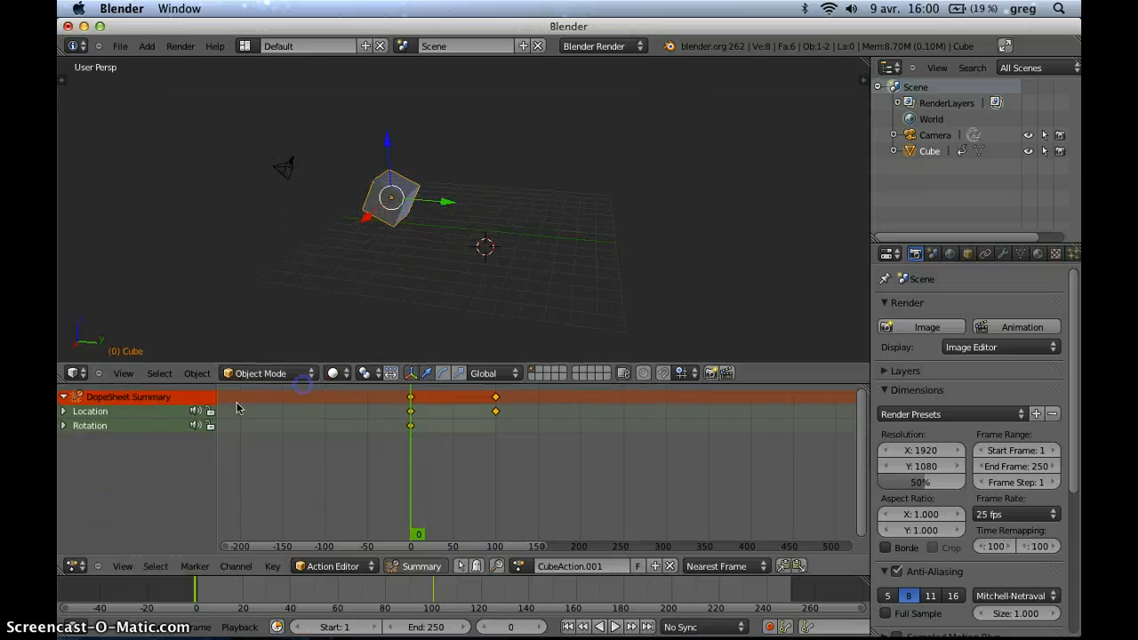
left_click(63, 410)
left_click(63, 412)
left_click(63, 426)
left_click(63, 426)
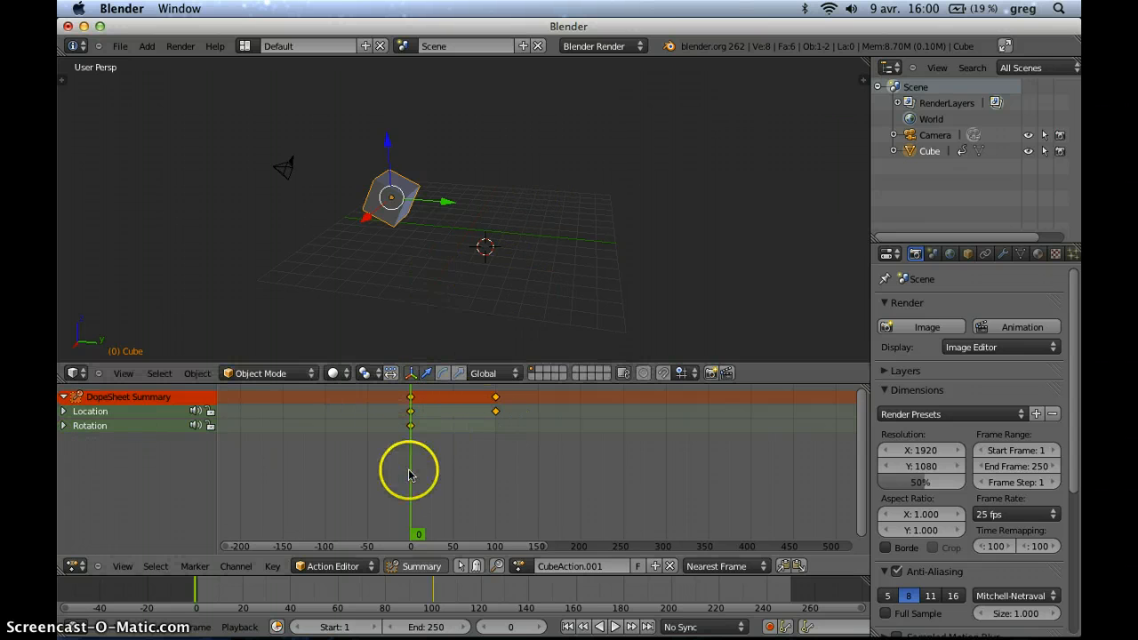
- At frame 100, rotate the cube about the global X axis and insert a Rotation keyframe
left_click_drag(419, 483, 495, 471)
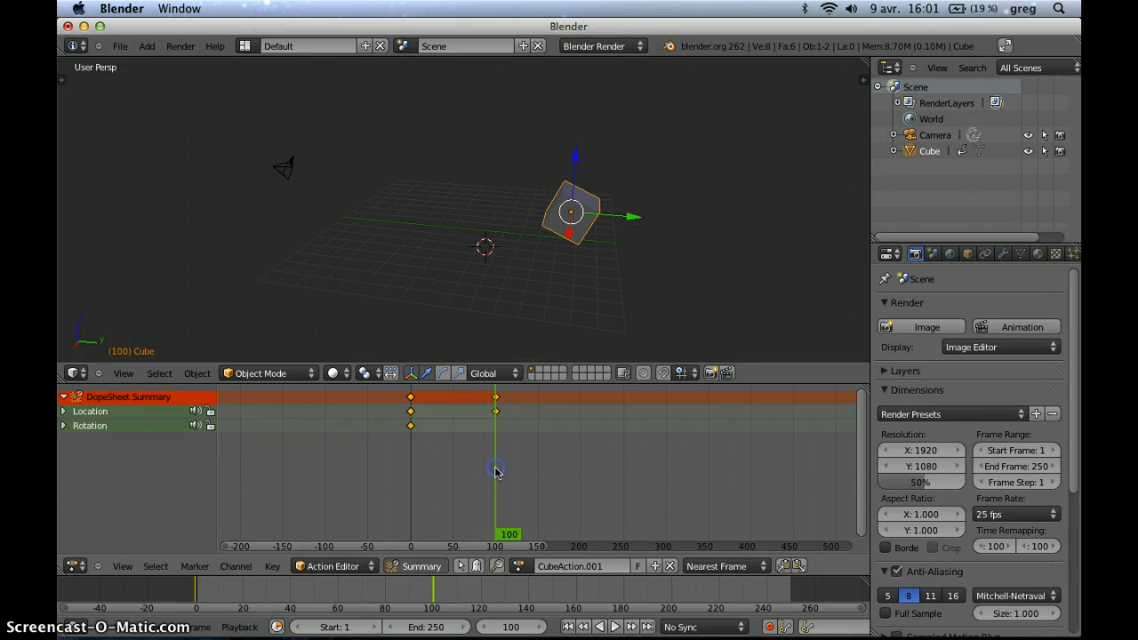
middle_click_drag(607, 211, 568, 240)
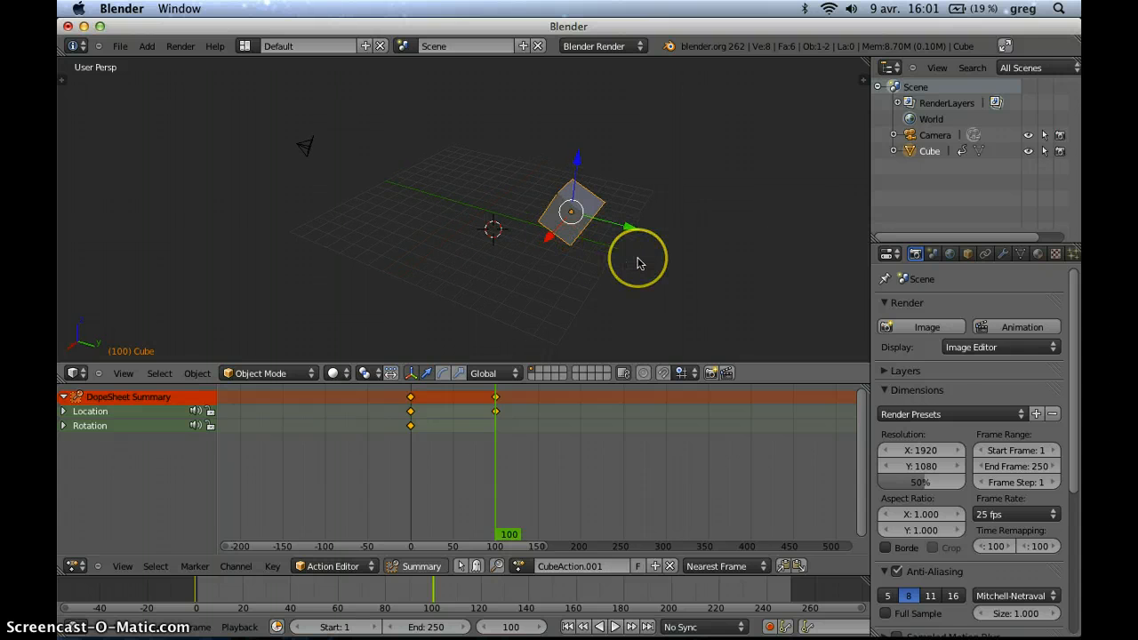
key("r")
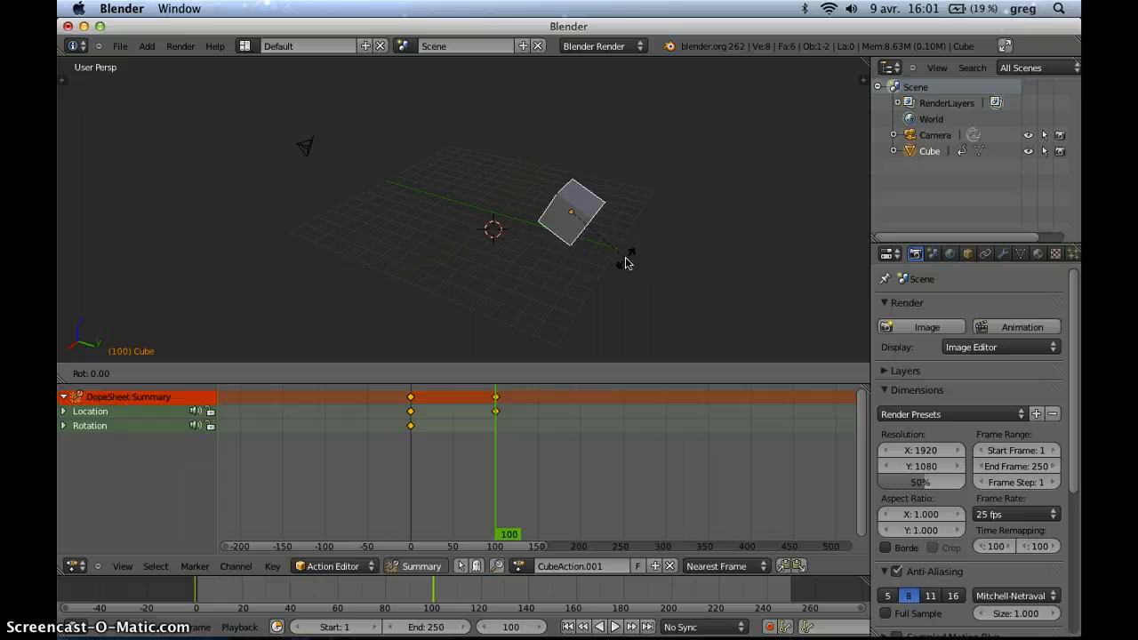
key("x")
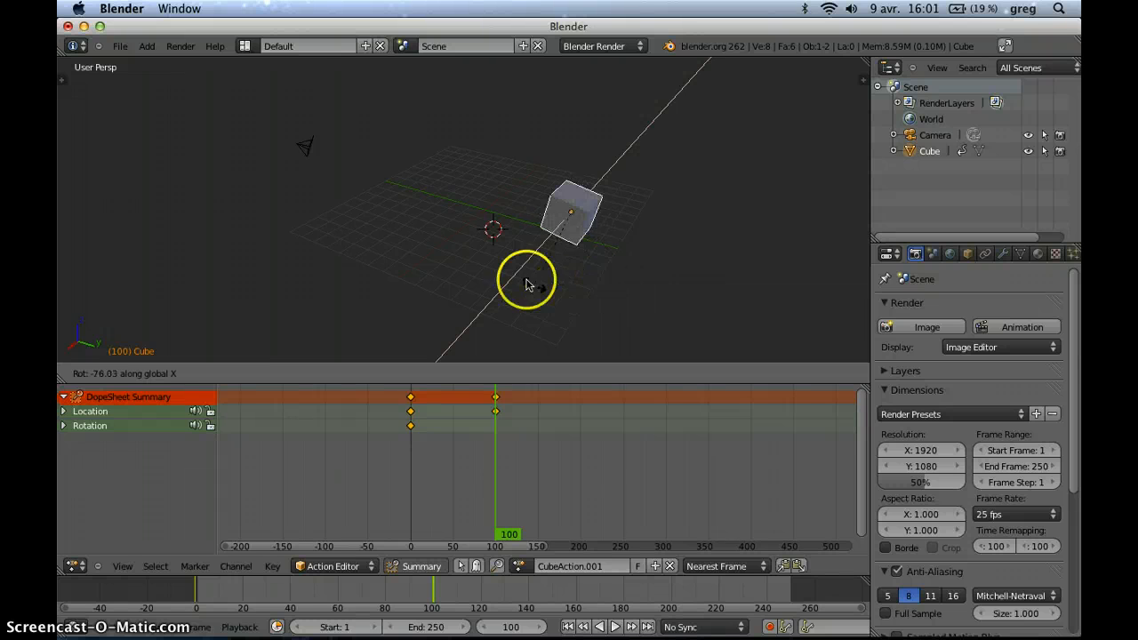
right_click(489, 240)
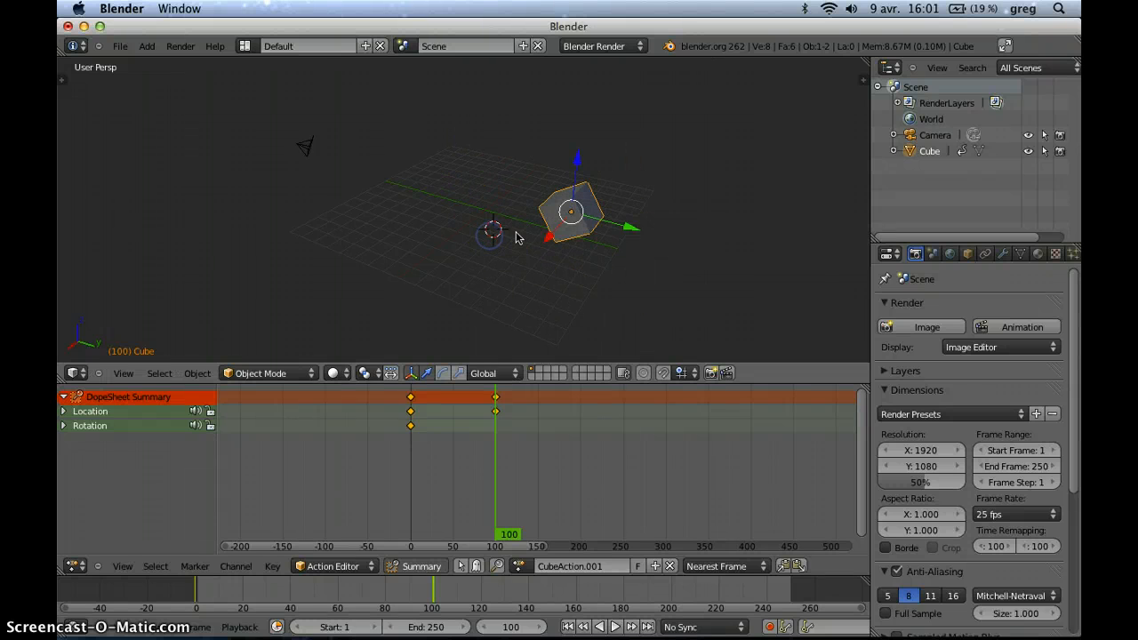
left_click(524, 227)
key("i")
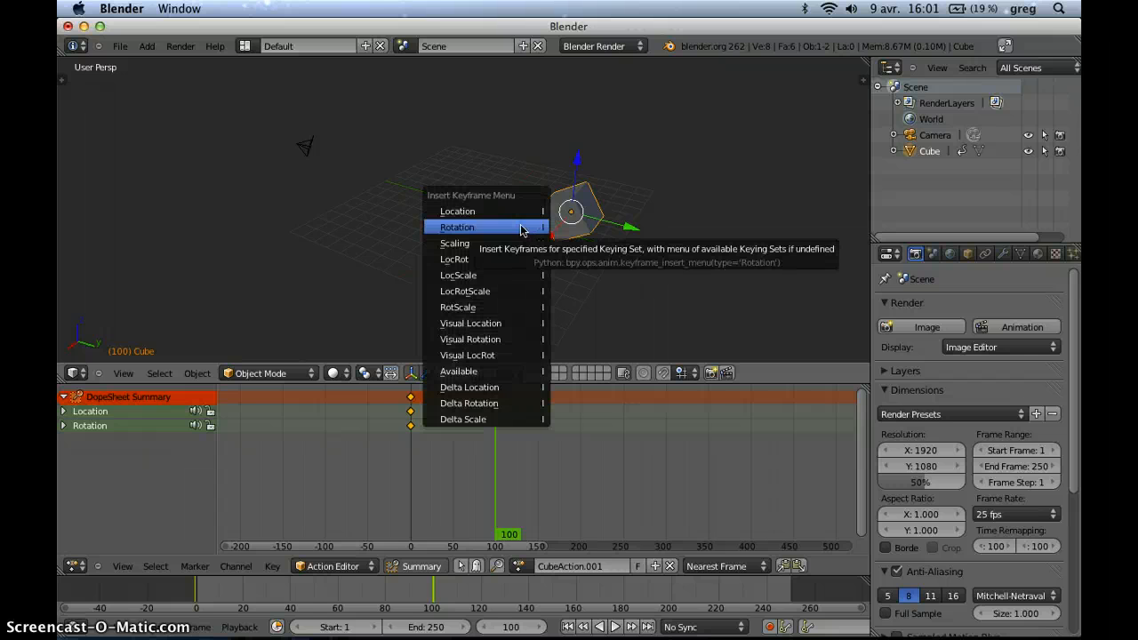
left_click(522, 230)
- Return to frame 0 and play the cube animation in a maximized 3D view, then stop it and restore the layout
left_click_drag(498, 444, 397, 447)
scroll(493, 197, "up", 3)
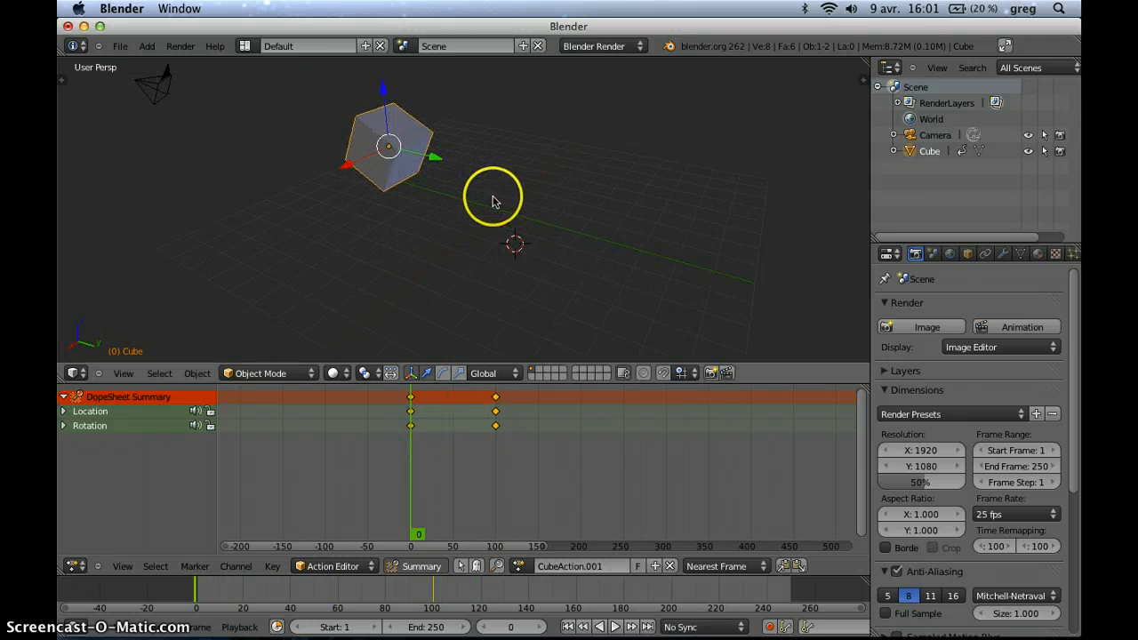
middle_click_drag(492, 201, 494, 246, "shift")
key("ctrl+Up")
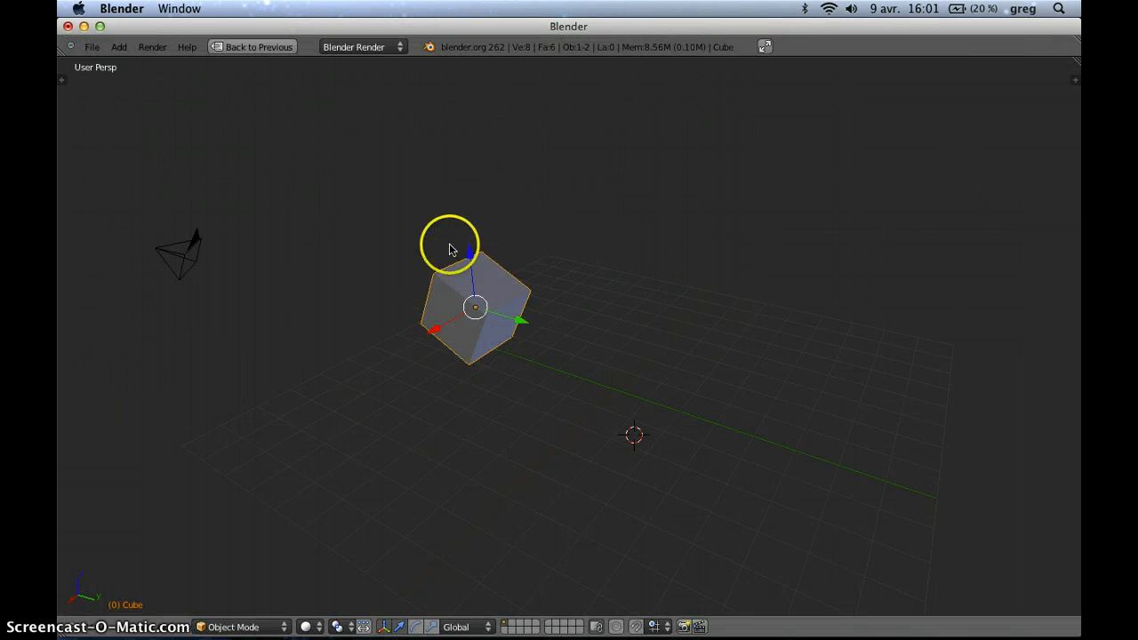
middle_click_drag(502, 315, 544, 281)
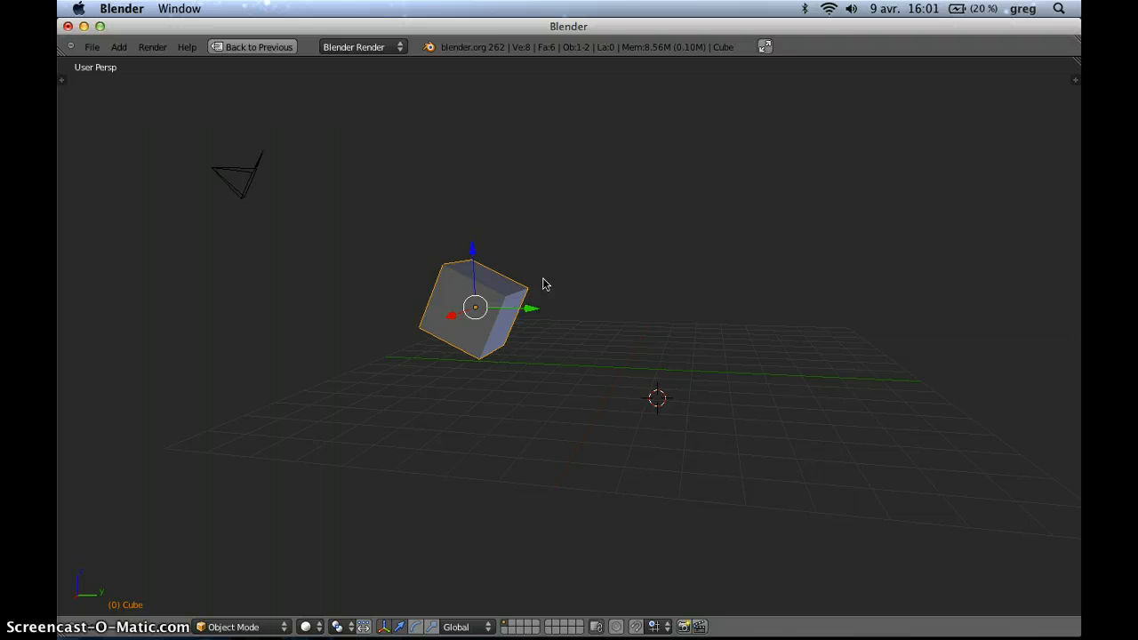
key("alt+a")
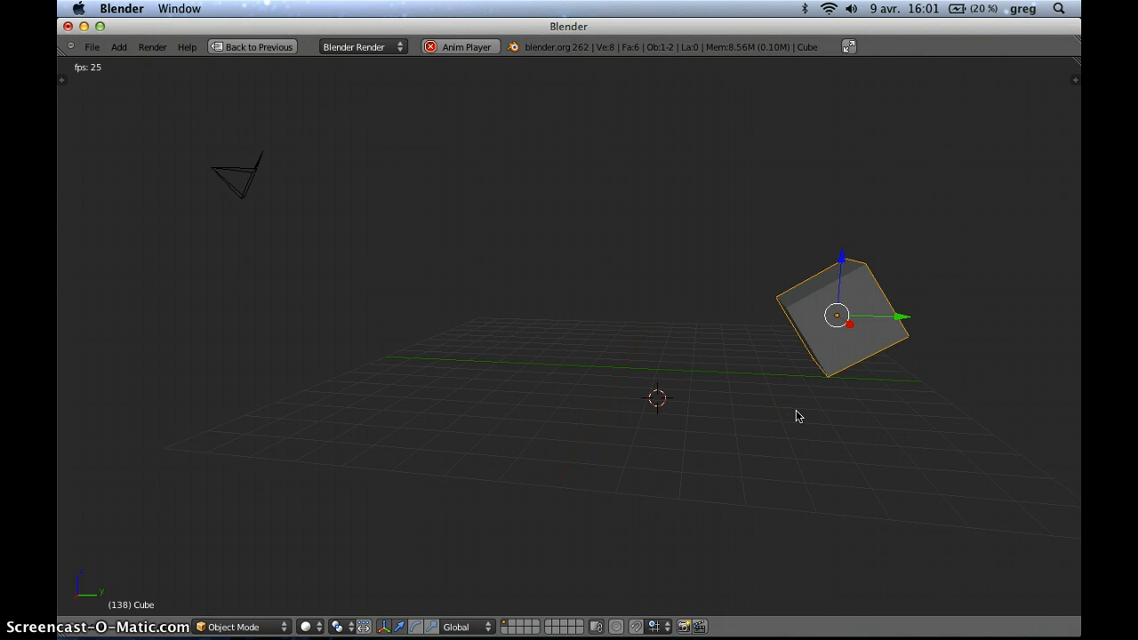
key("Escape")
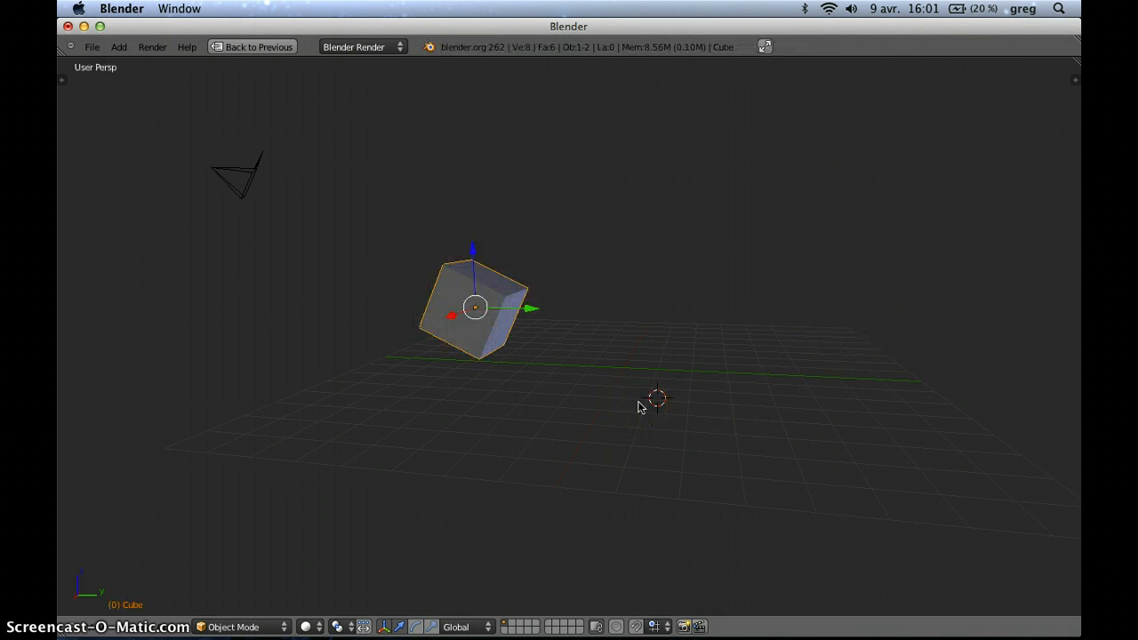
key("ctrl+Up")
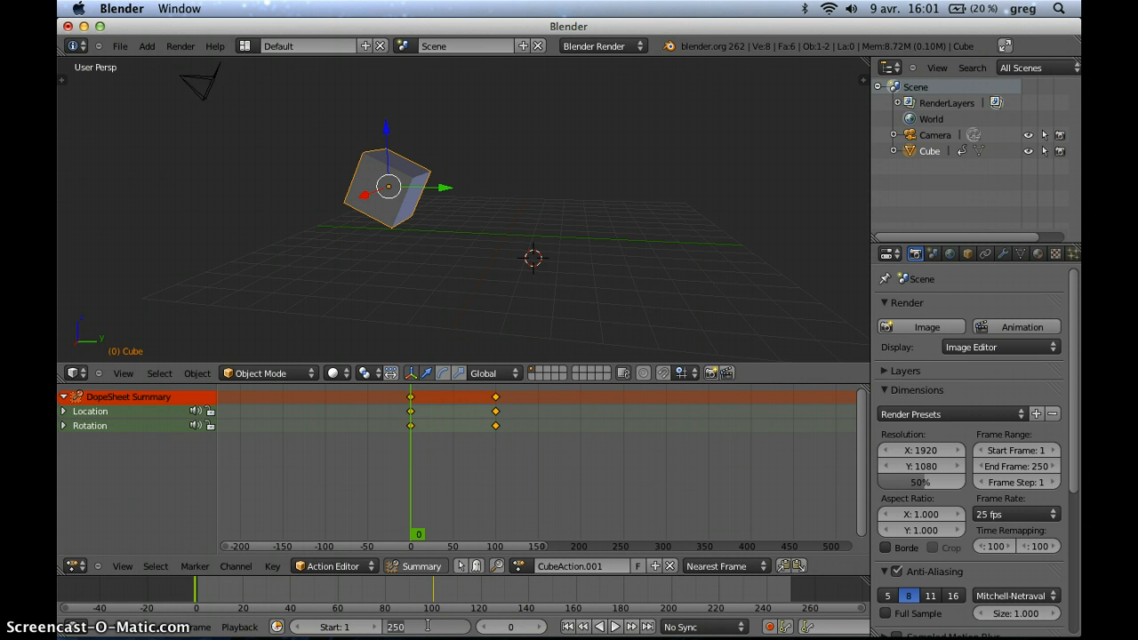
- Set the animation's end frame to 100
left_click(428, 626)
type("100")
key("Return")
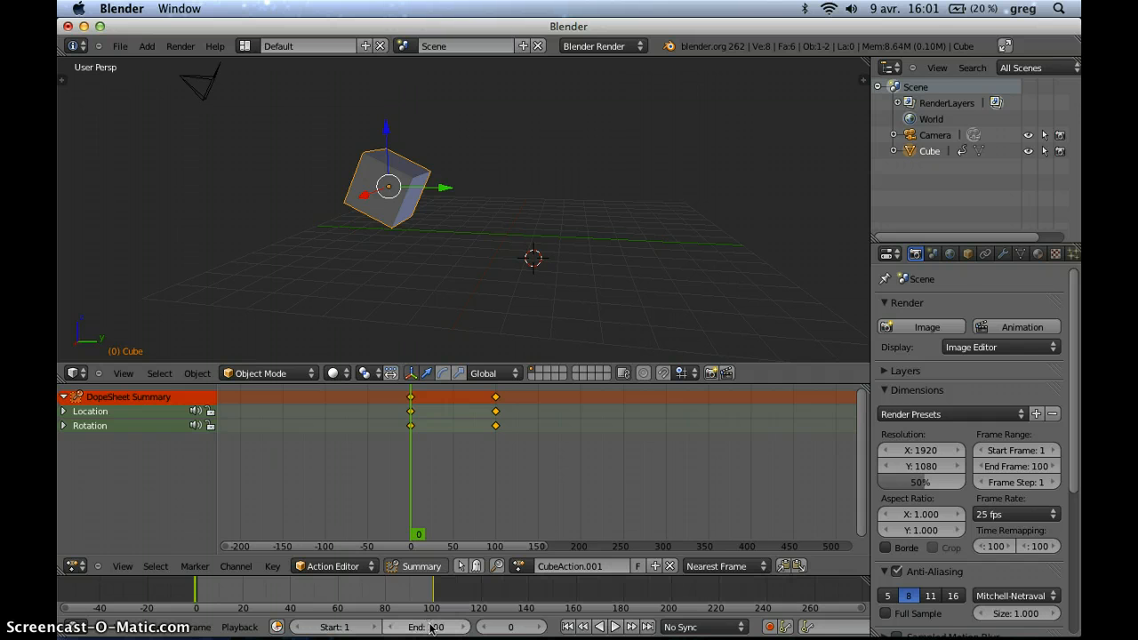
left_click_drag(332, 586, 119, 587)
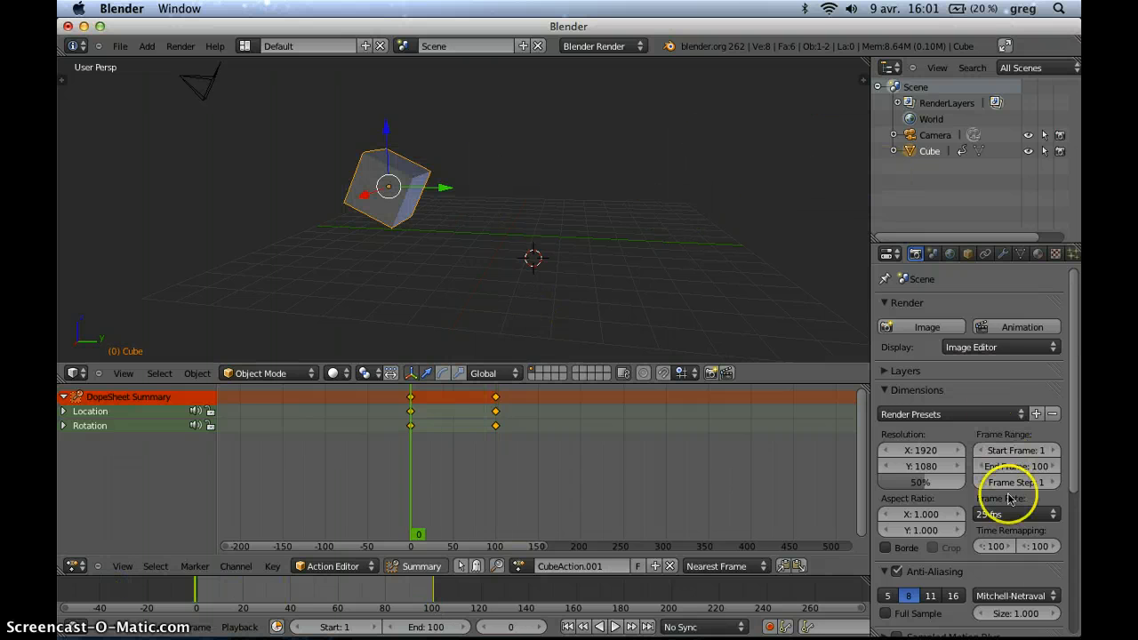
left_click_drag(1073, 430, 1077, 356)
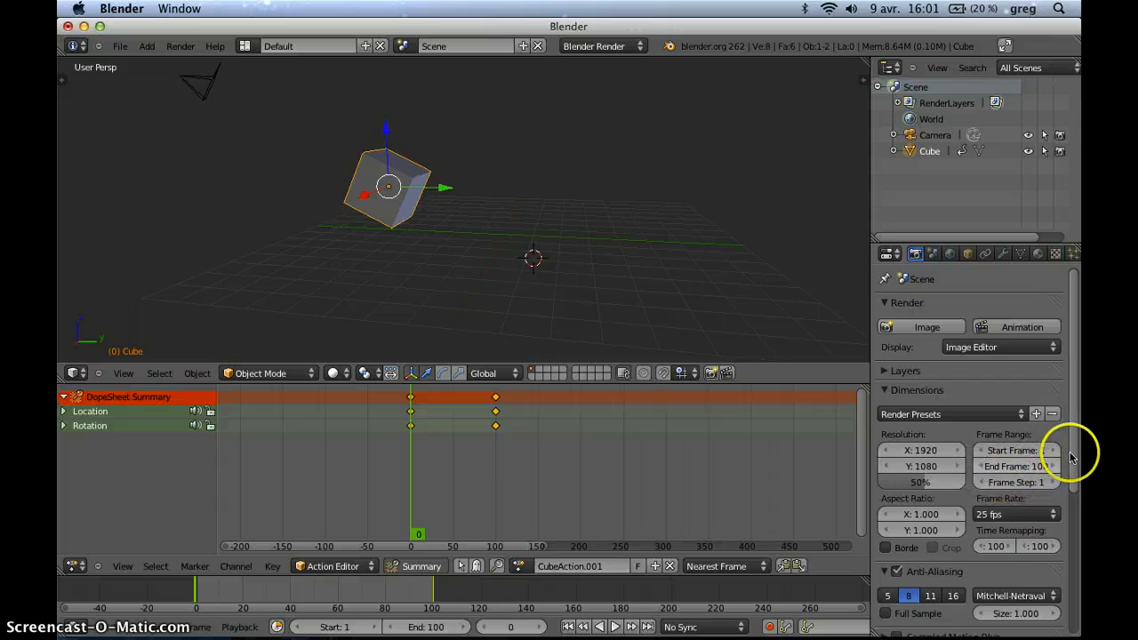
mouse_move(1073, 457)
left_mouse_down()
mouse_move(1071, 571)
mouse_move(1077, 355)
left_mouse_up()
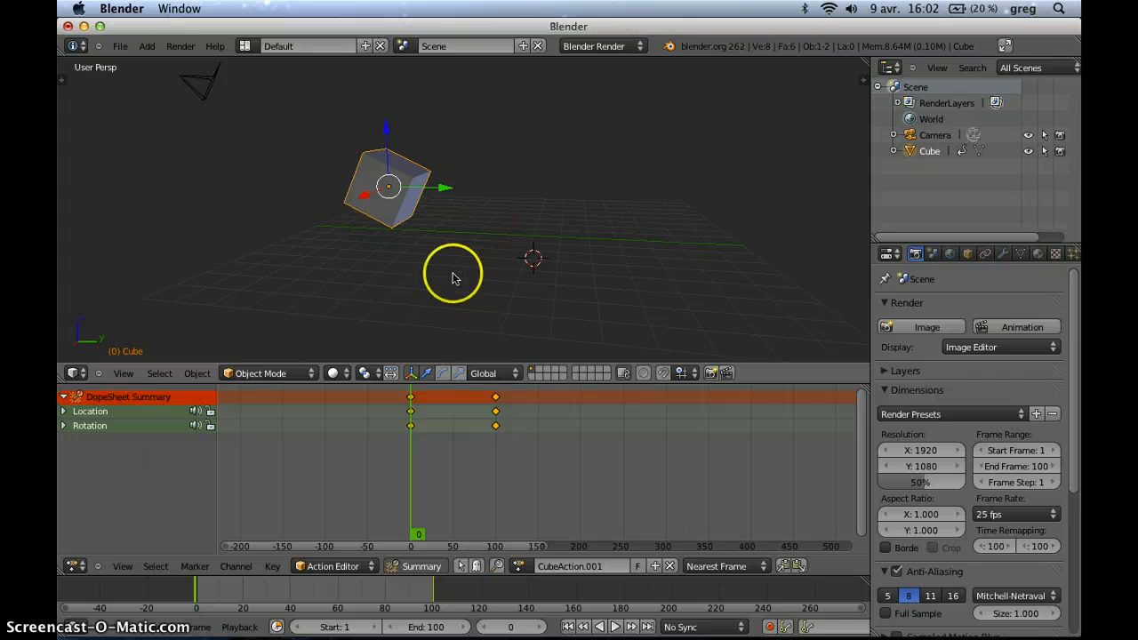
- Play the shortened animation in a maximized 3D view, examine the cube's motion from several angles, and return to the normal layout
key("alt+a")
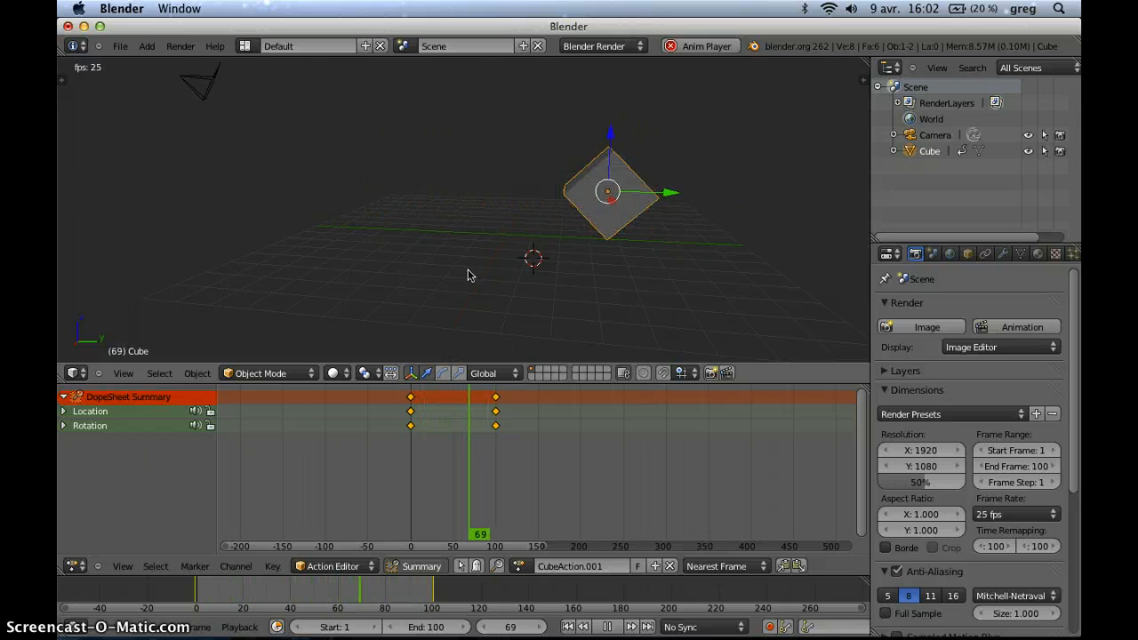
key("shift+space")
middle_click_drag(589, 287, 330, 293)
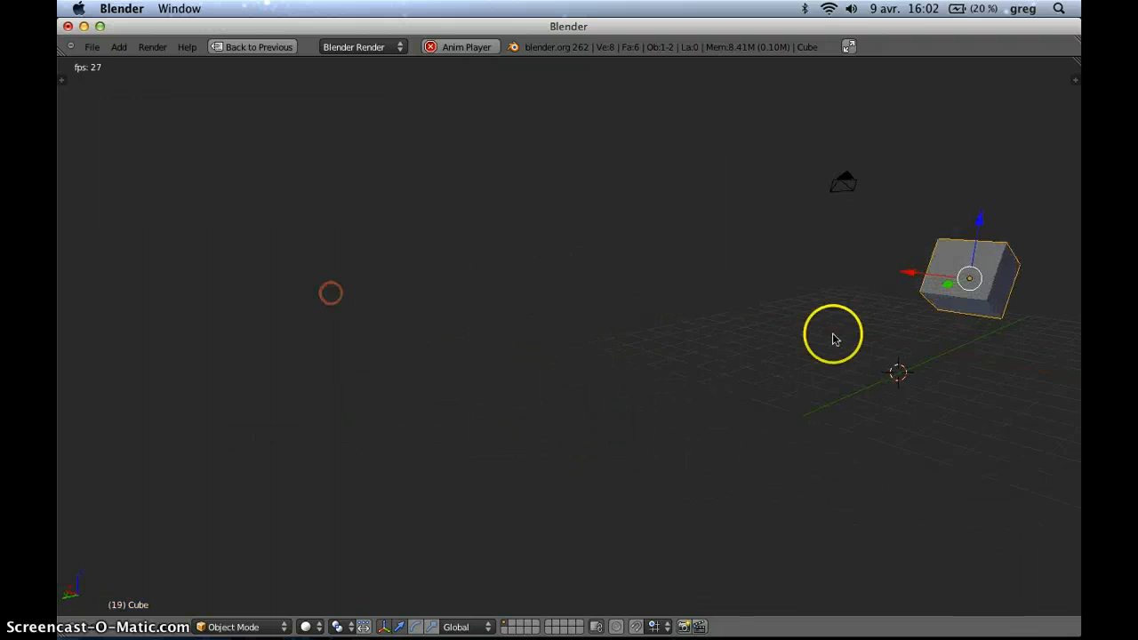
middle_click_drag(833, 334, 404, 336)
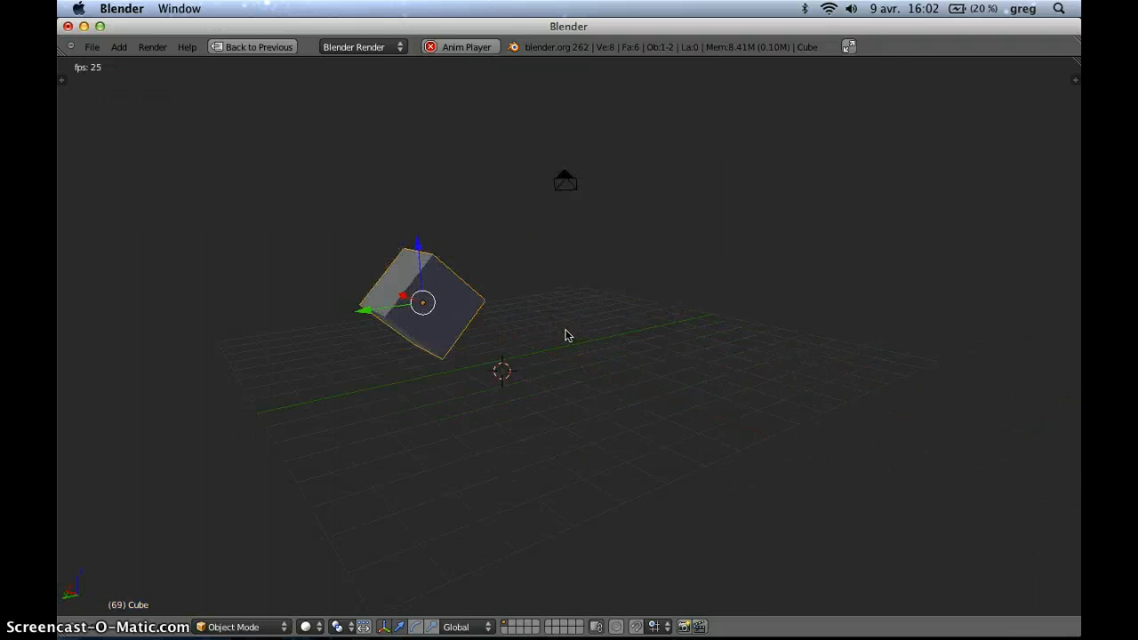
mouse_move(496, 373)
middle_mouse_down()
mouse_move(780, 368)
mouse_move(843, 351)
mouse_move(579, 399)
mouse_move(615, 383)
middle_mouse_up()
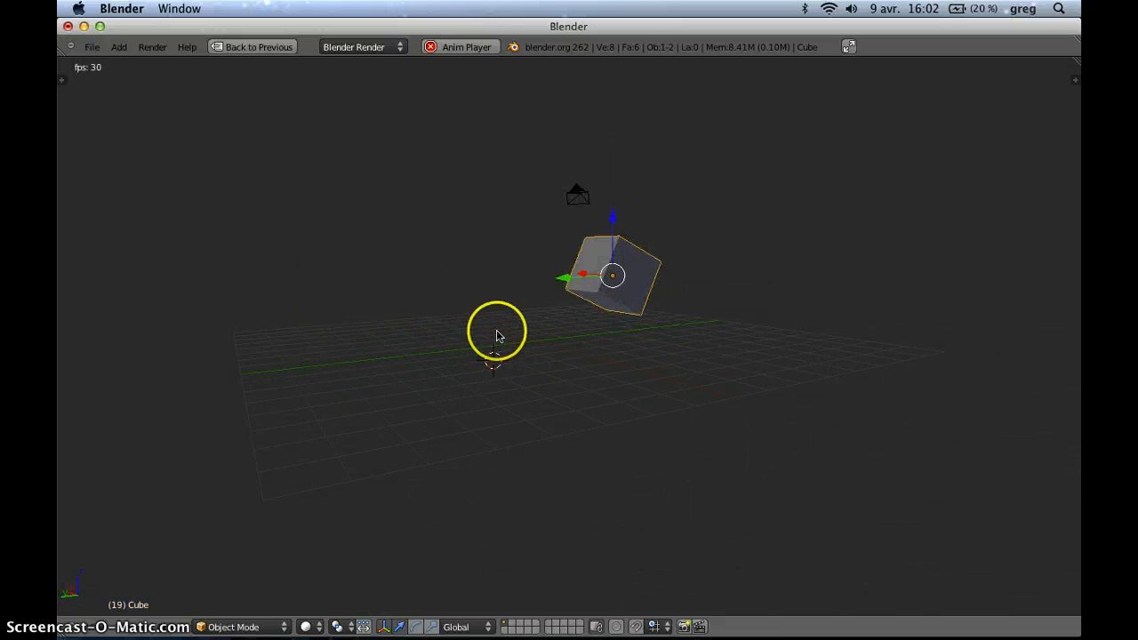
scroll(496, 328, "up", 4)
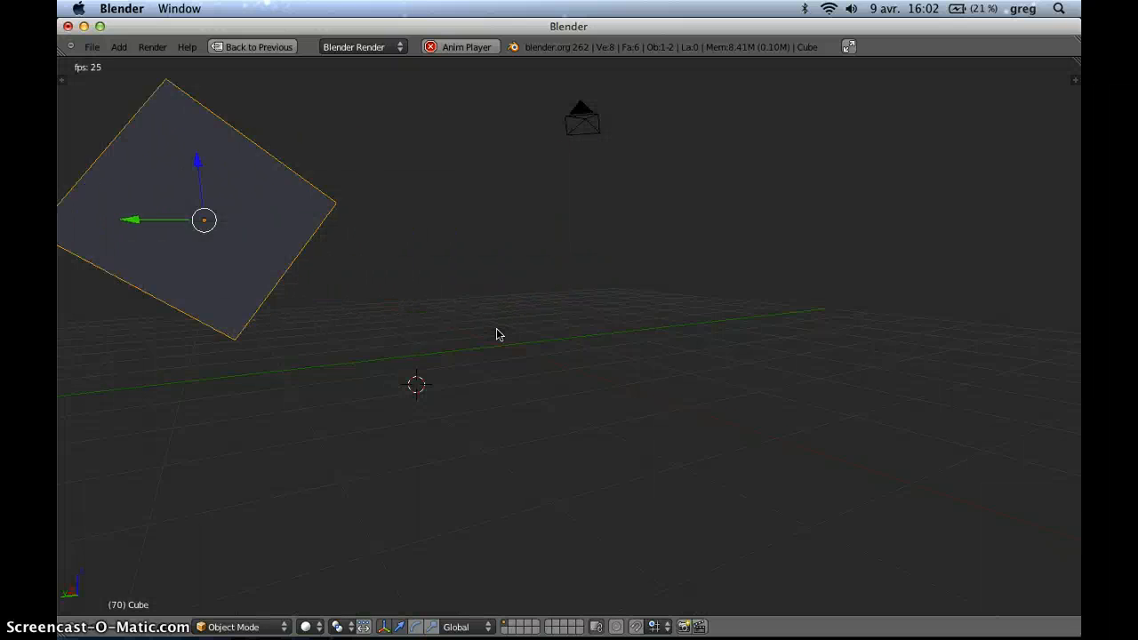
middle_click_drag(498, 332, 707, 378)
scroll(702, 380, "down", 6)
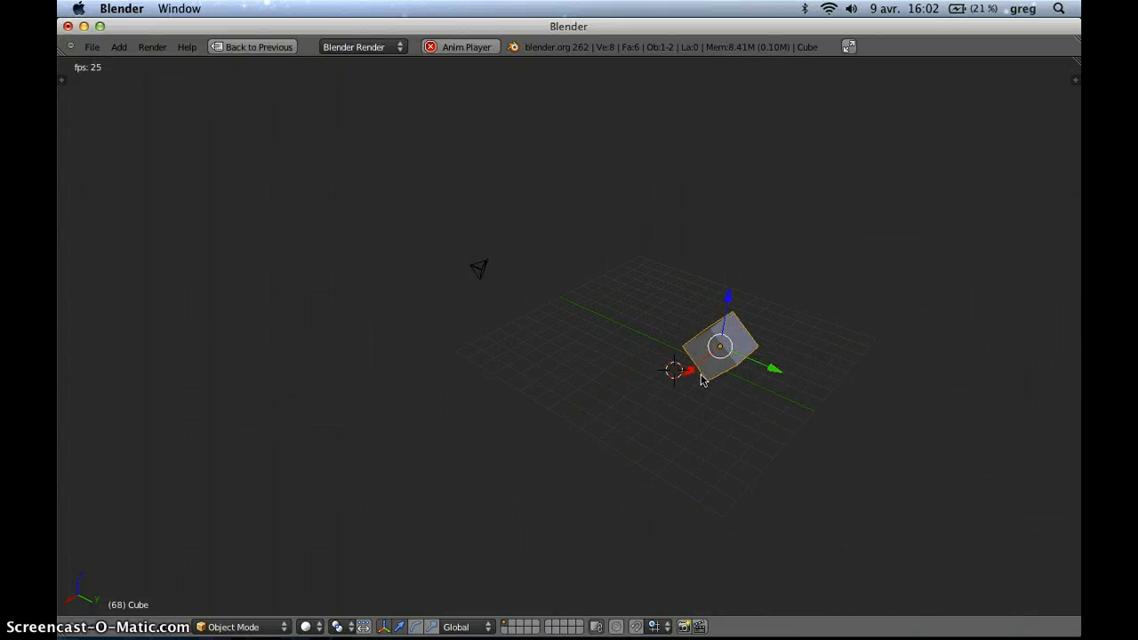
middle_click_drag(638, 352, 637, 349)
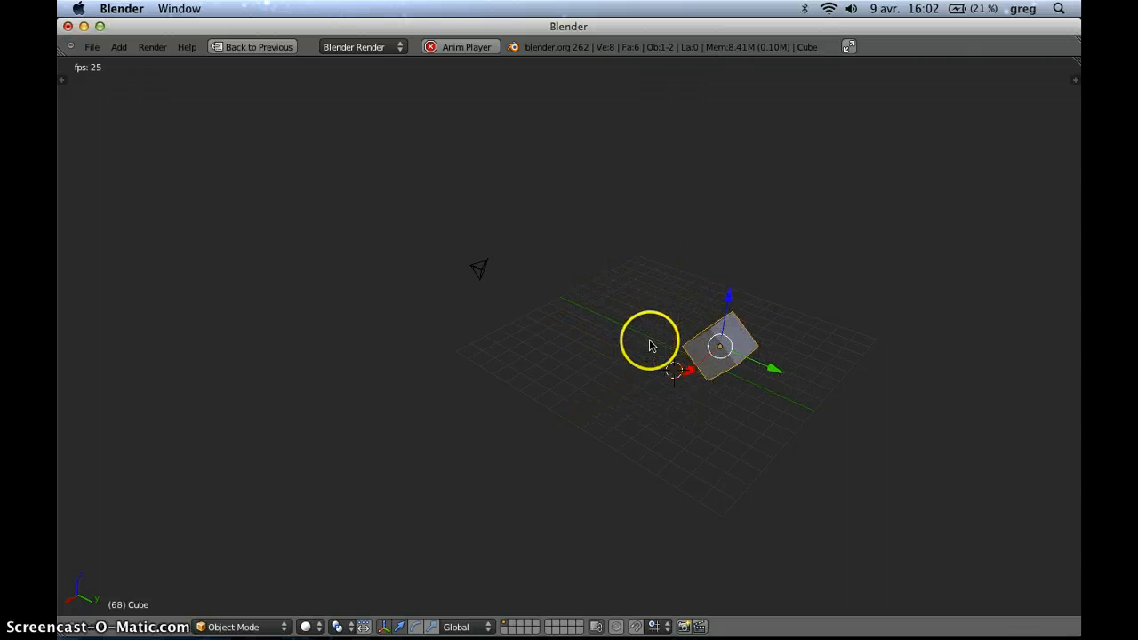
key("Escape")
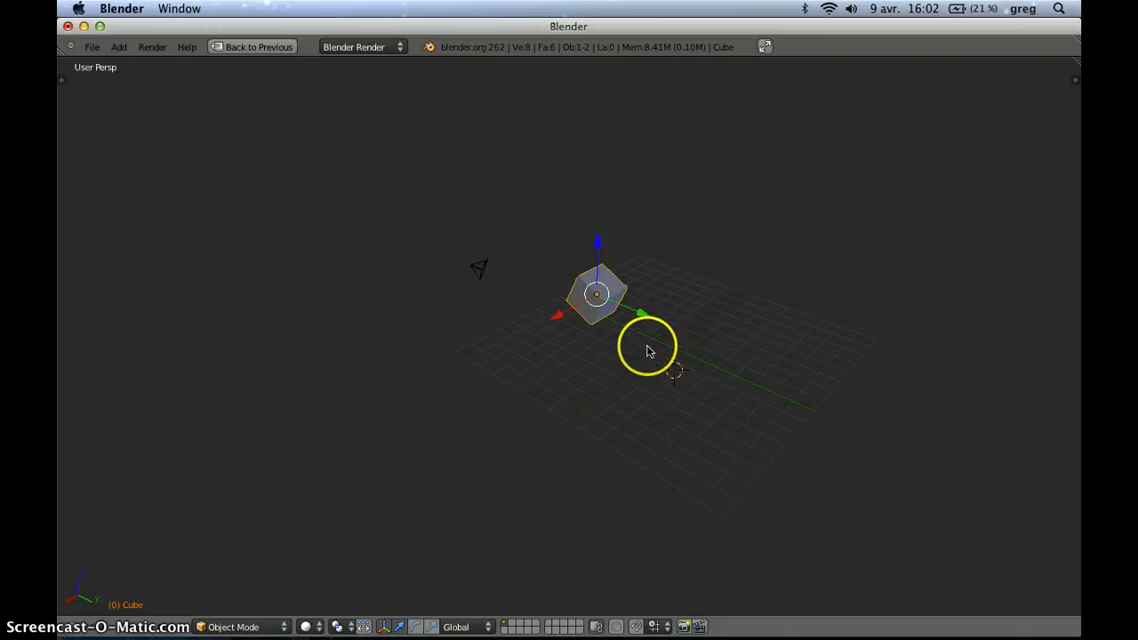
key("shift+space")
middle_click_drag(435, 232, 460, 232)
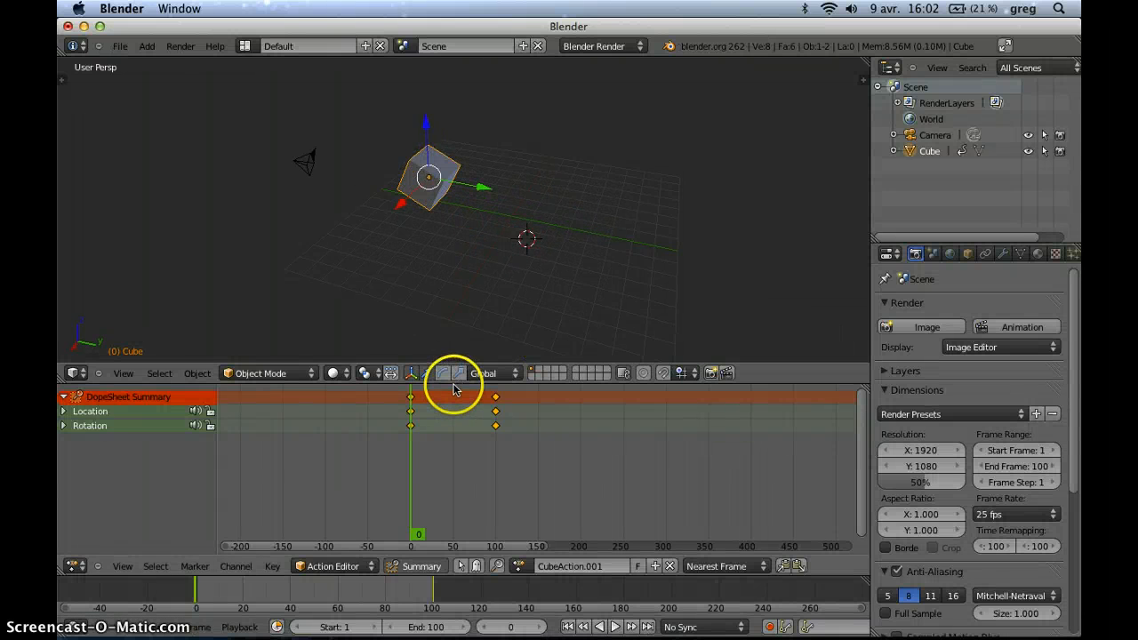
- Scale the cube down at frame 0 and insert a Scaling keyframe
left_click_drag(453, 388, 453, 433)
middle_click_drag(488, 218, 440, 247)
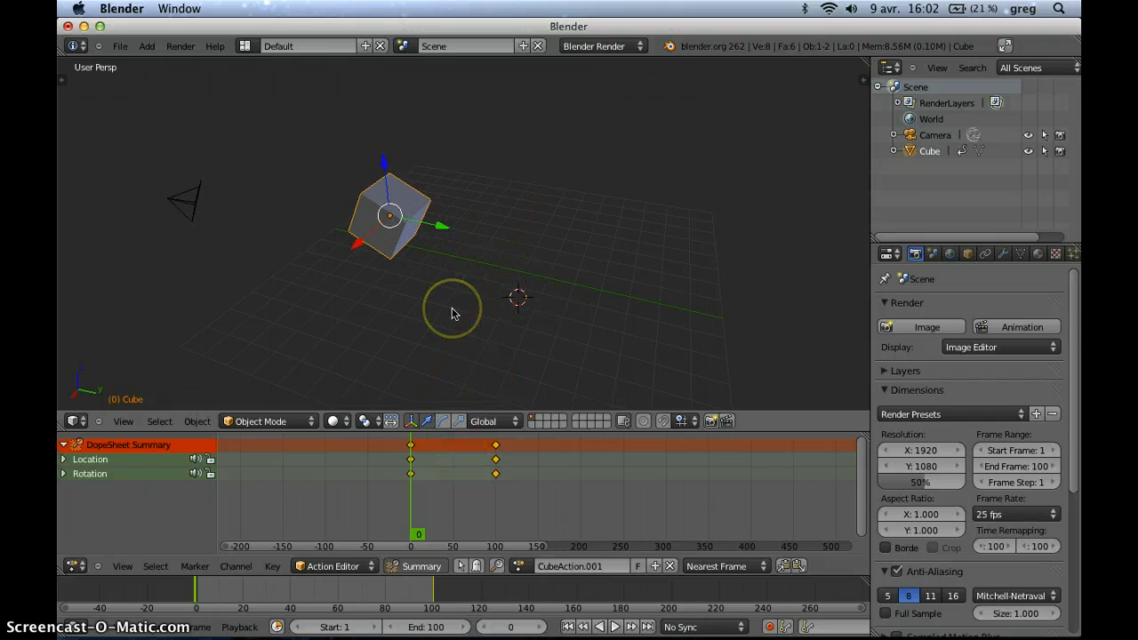
key("s")
left_click(406, 261)
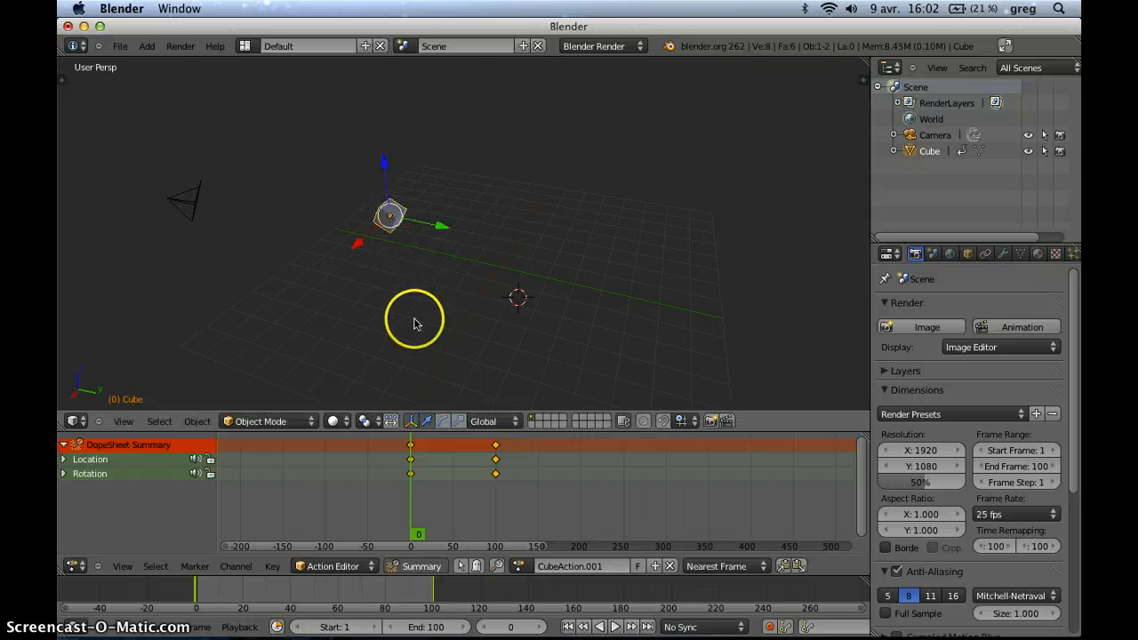
key("i")
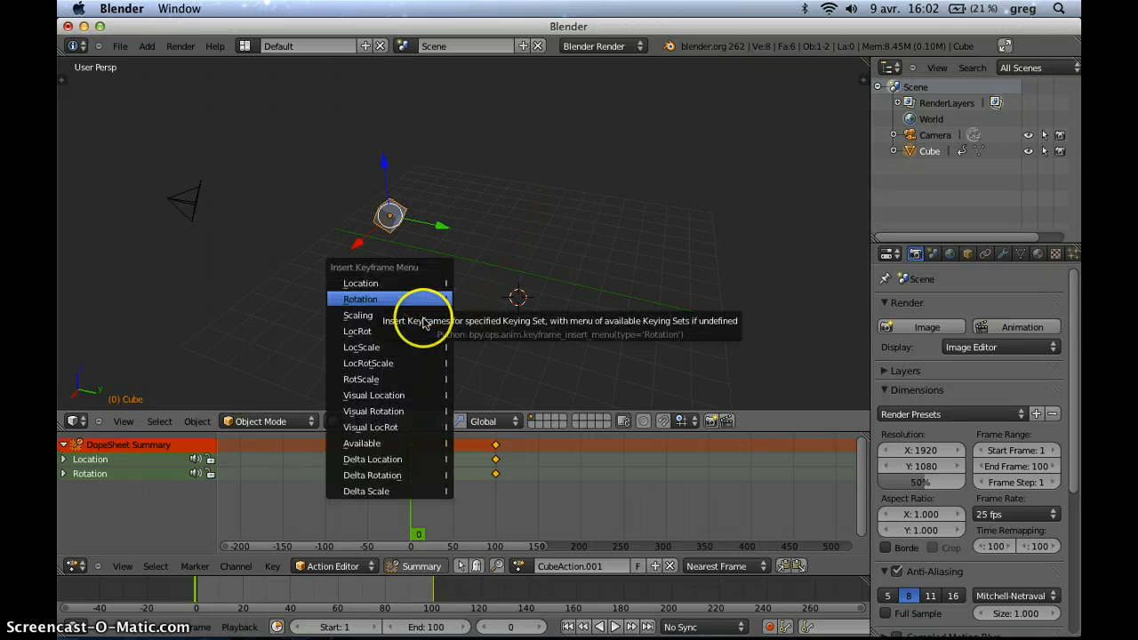
left_click(423, 317)
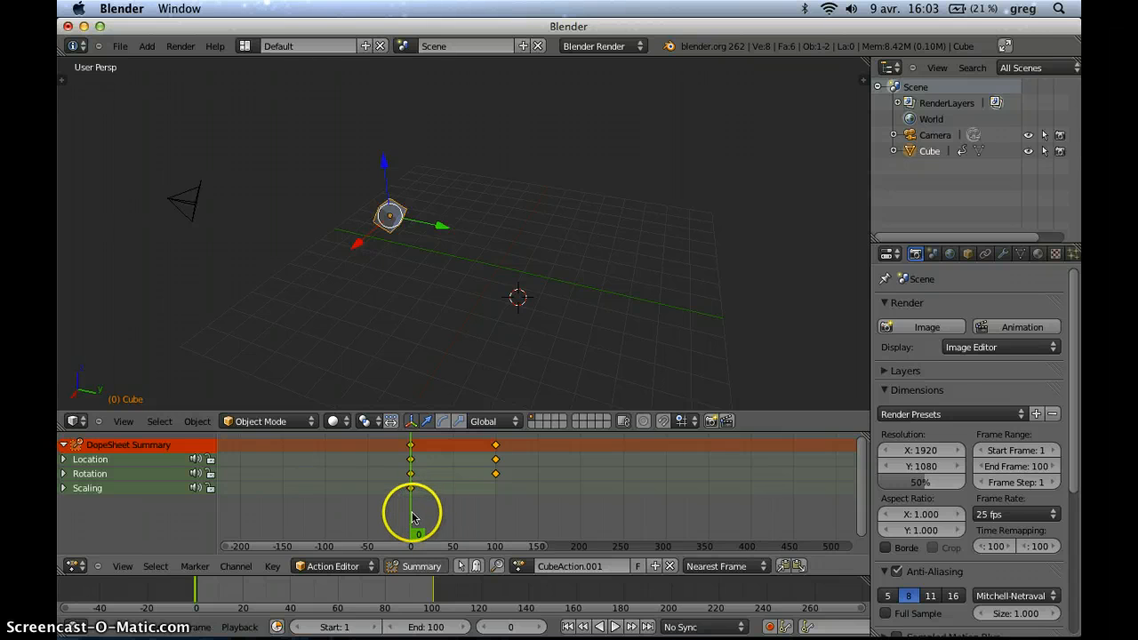
- At frame 50, scale the cube up and insert a Scaling keyframe
left_click_drag(414, 516, 453, 519)
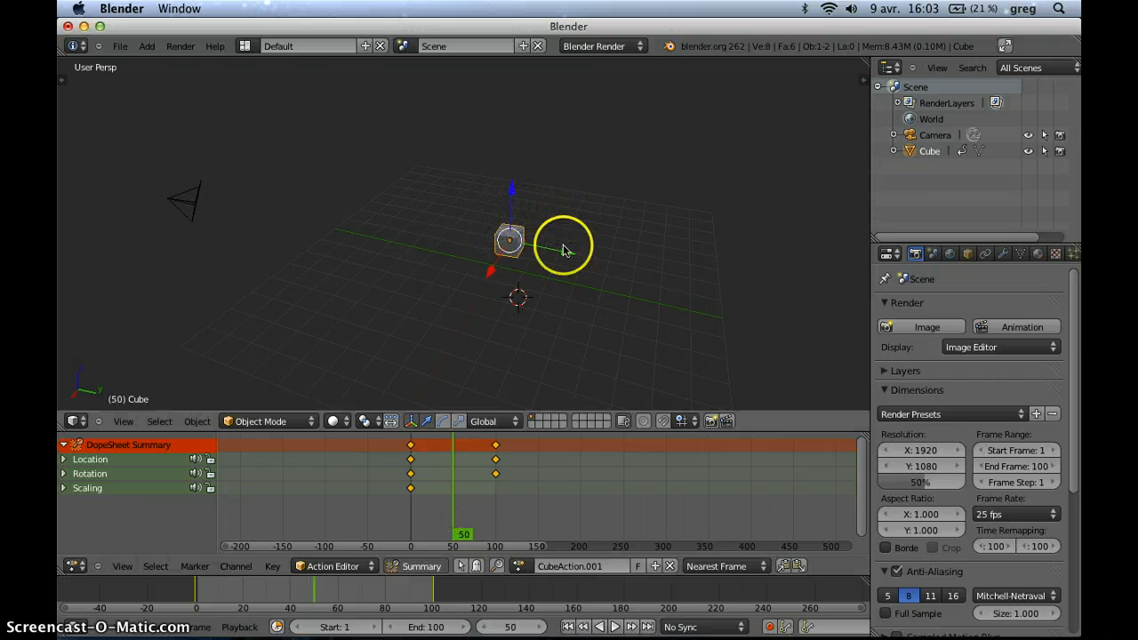
key("s")
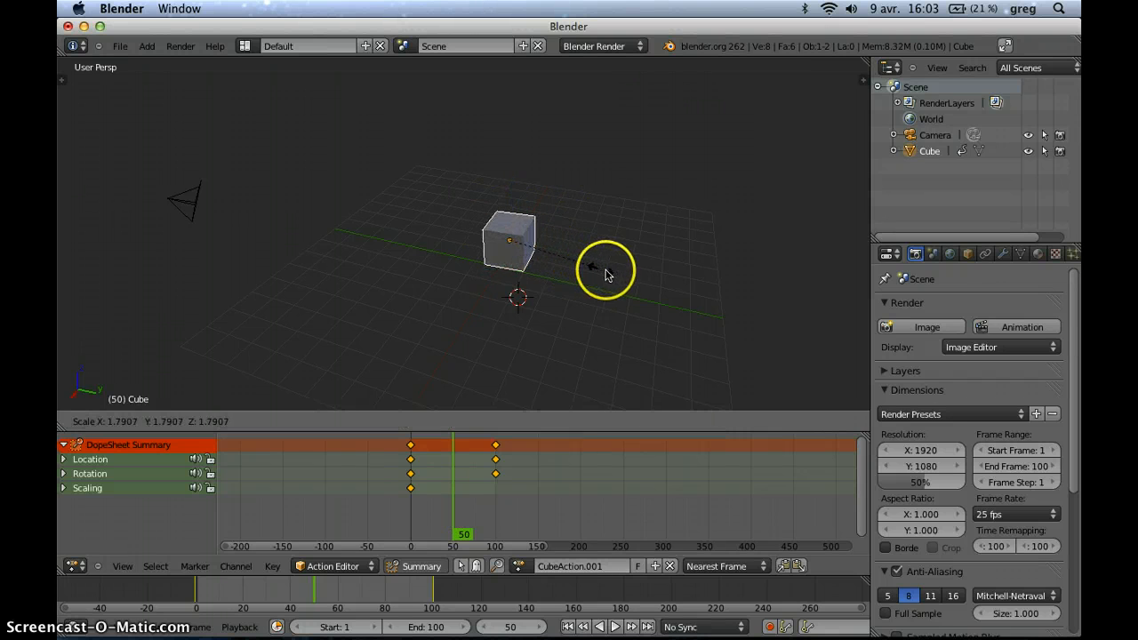
left_click(631, 280)
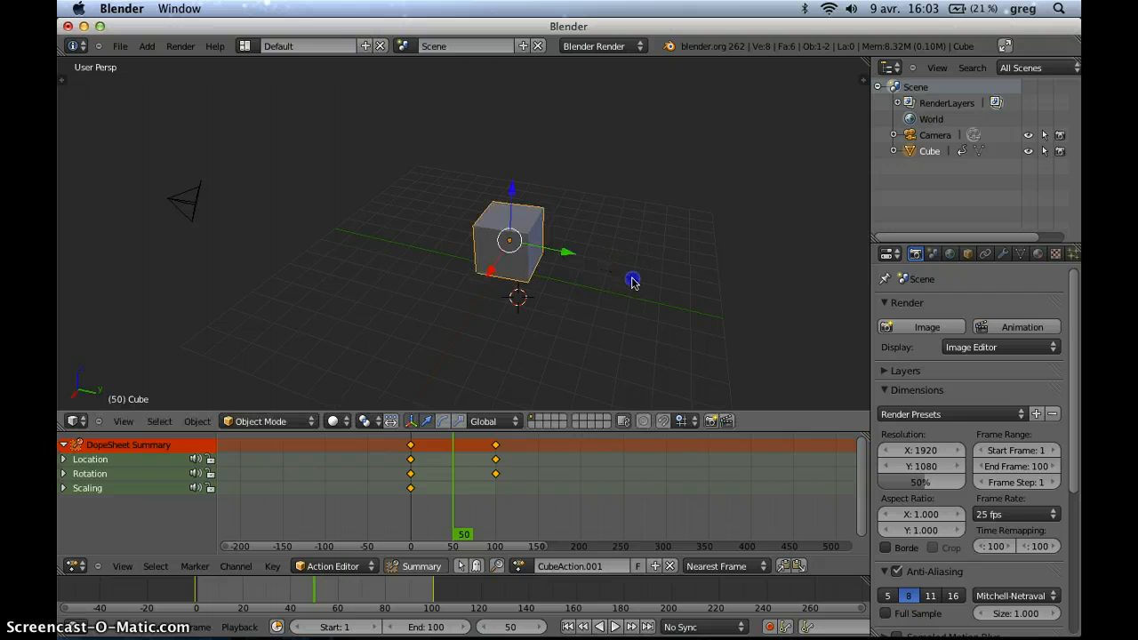
key("i")
left_click(563, 293)
- At frame 100, scale the cube down to about 0.28 and insert a Scaling keyframe
left_click_drag(457, 473, 462, 503)
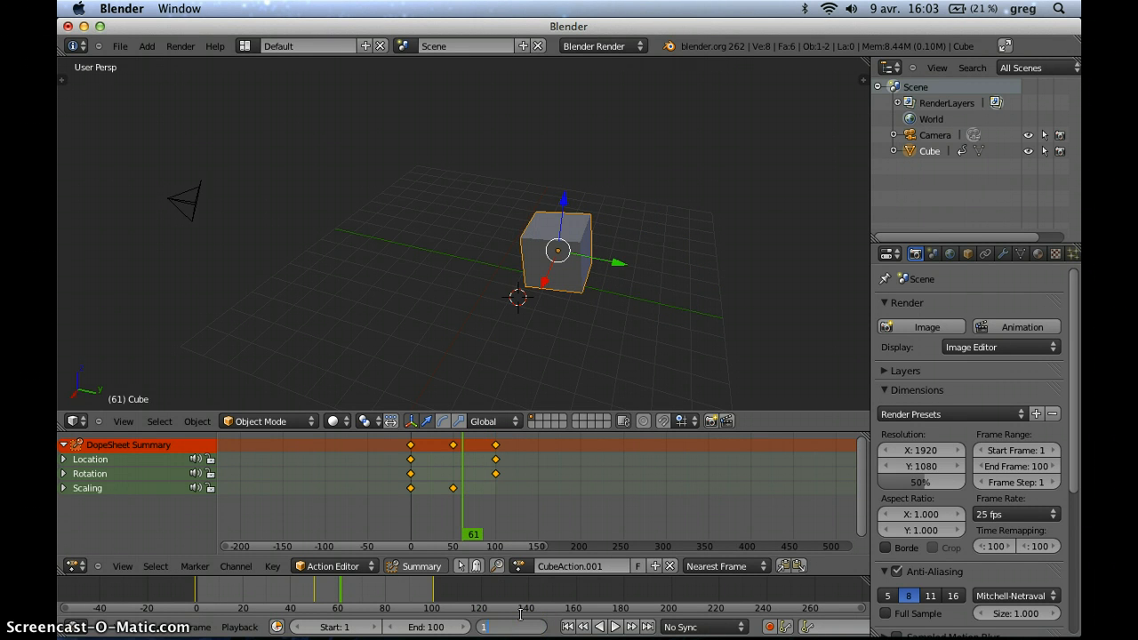
type("100")
key("Return")
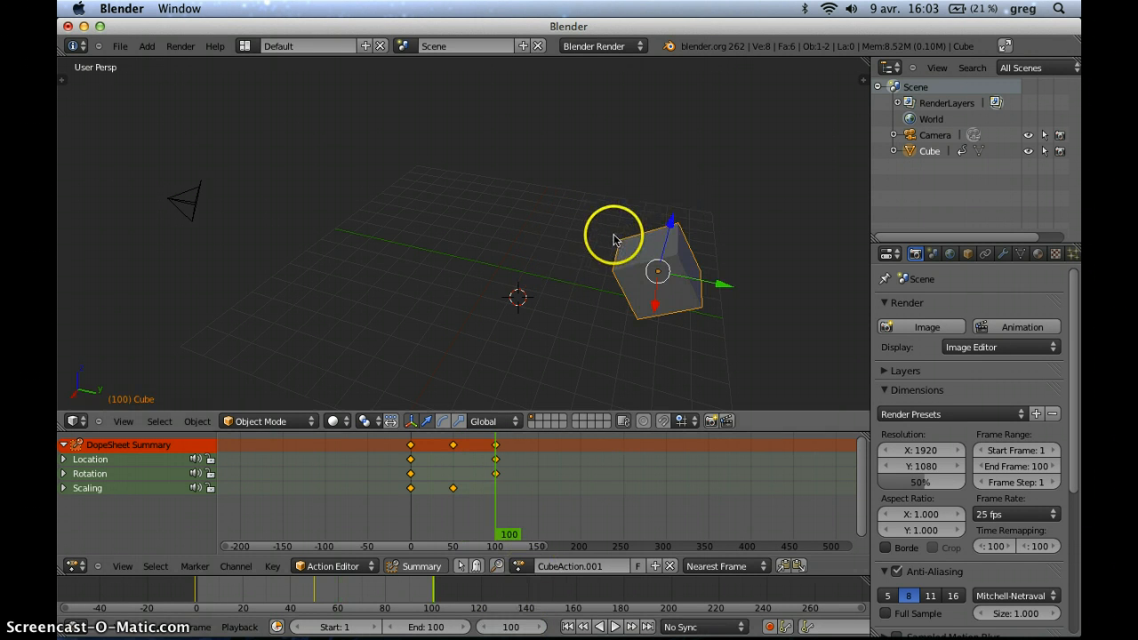
key("i")
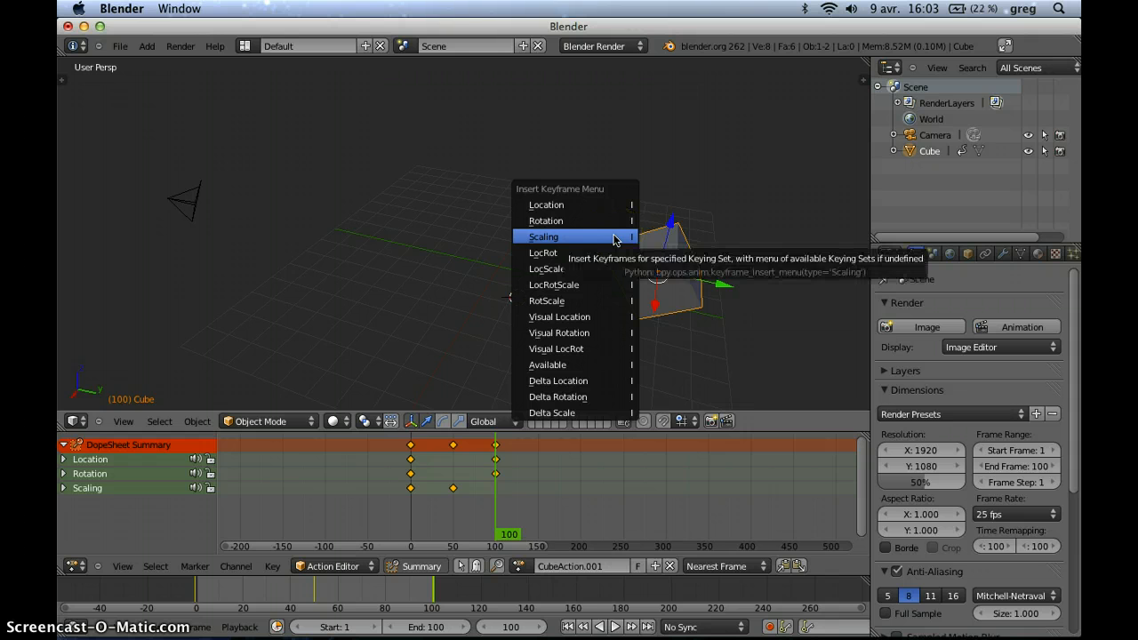
left_click(696, 255)
key("s")
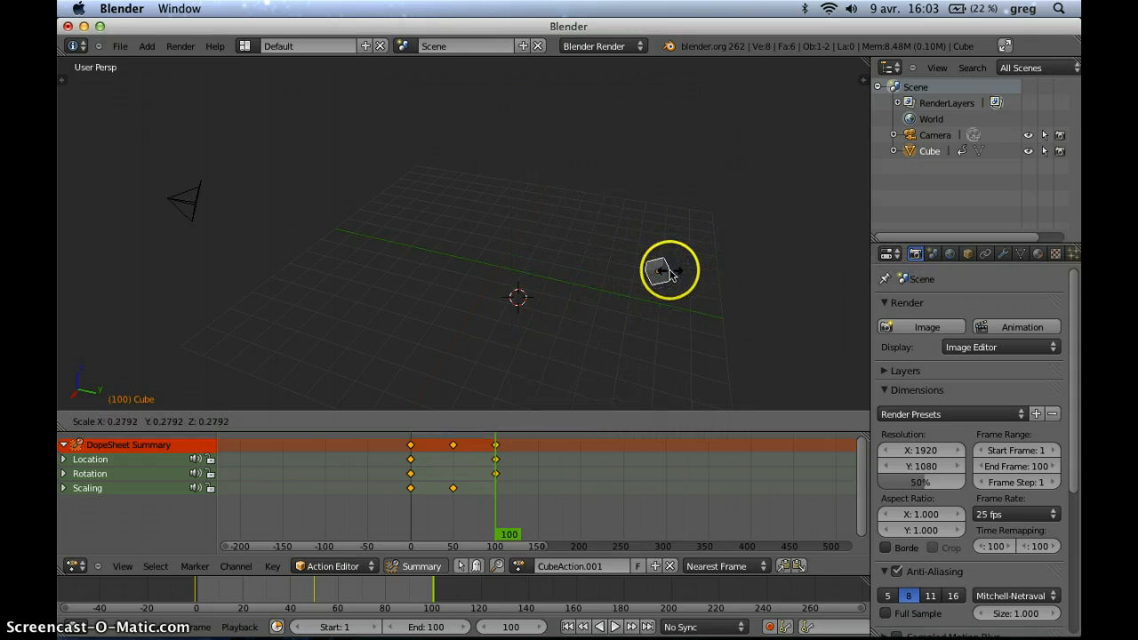
left_click(669, 271)
key("i")
left_click(668, 271)
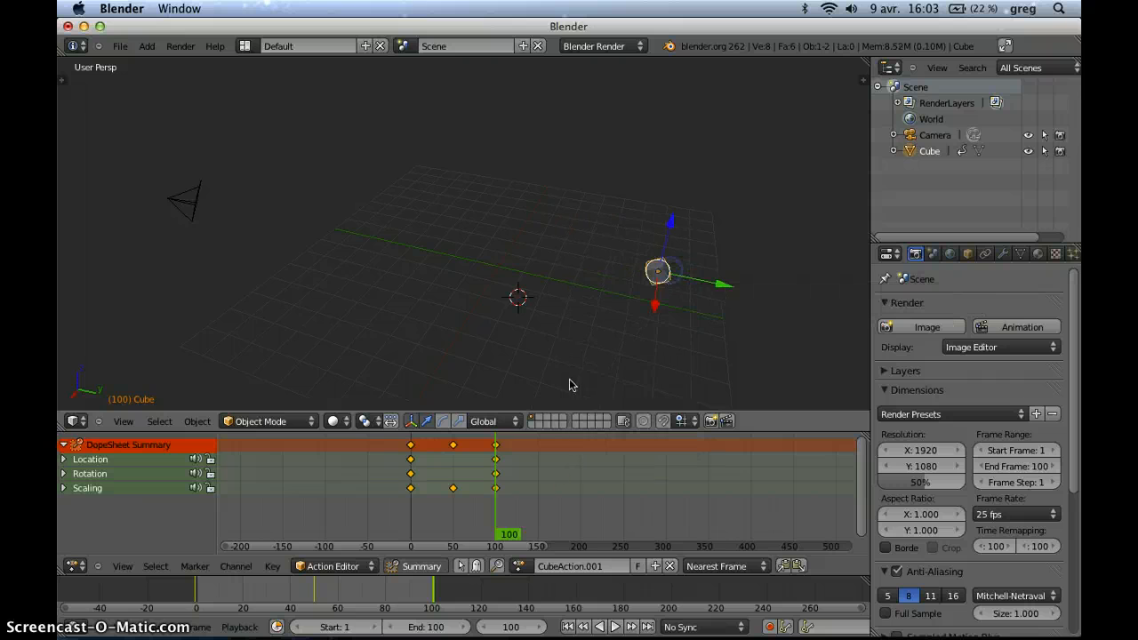
- Scrub the animation back to frame 0 and delete the Scaling keyframe at frame 100
left_click(485, 505)
left_click_drag(494, 509, 415, 516)
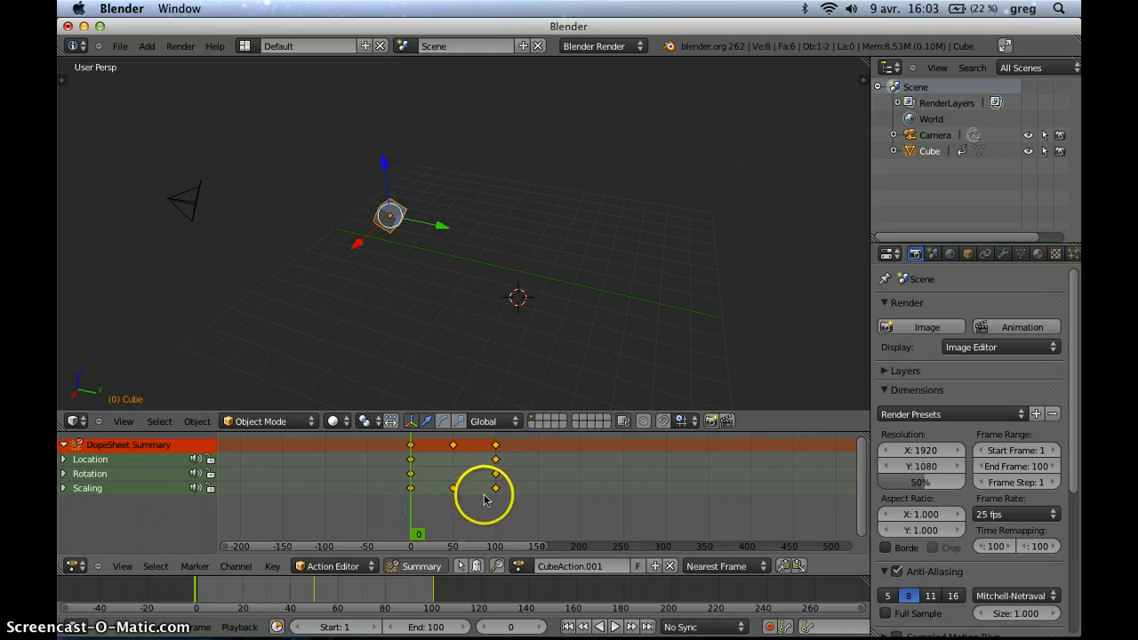
left_click(409, 490)
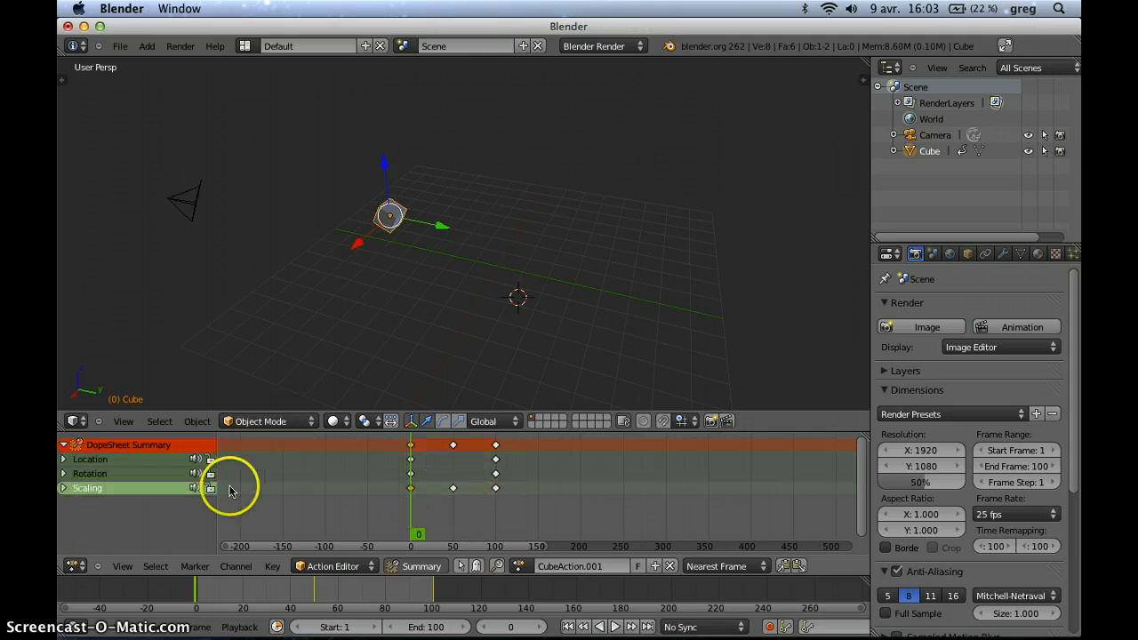
mouse_move(414, 506)
left_mouse_down()
mouse_move(508, 524)
mouse_move(395, 524)
mouse_move(520, 527)
mouse_move(399, 508)
left_mouse_up()
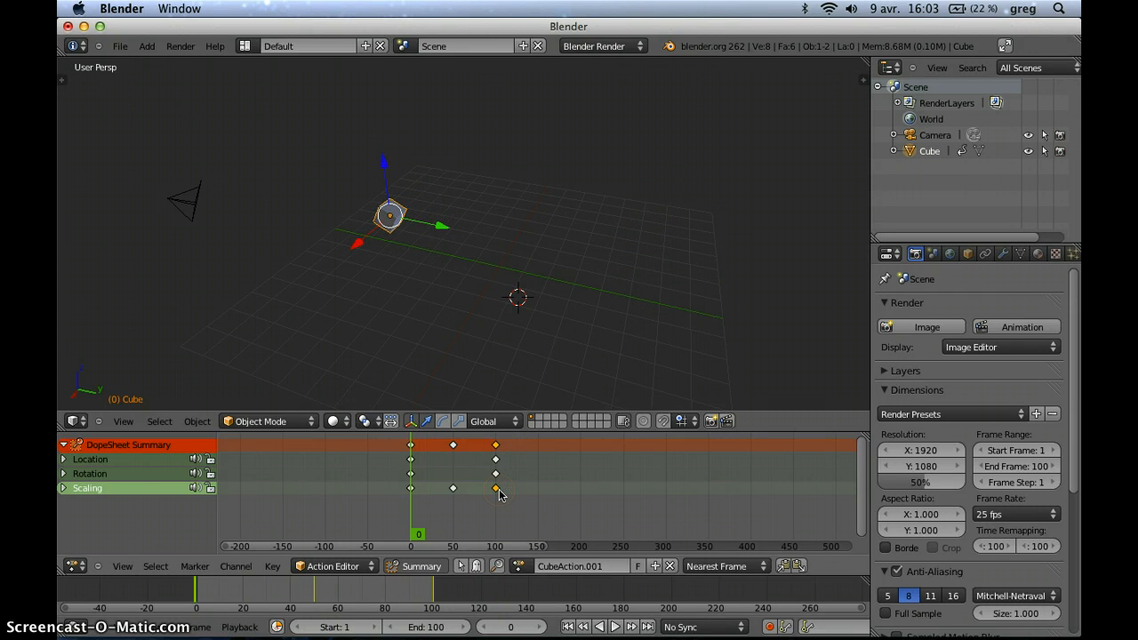
key("x")
left_click(499, 489)
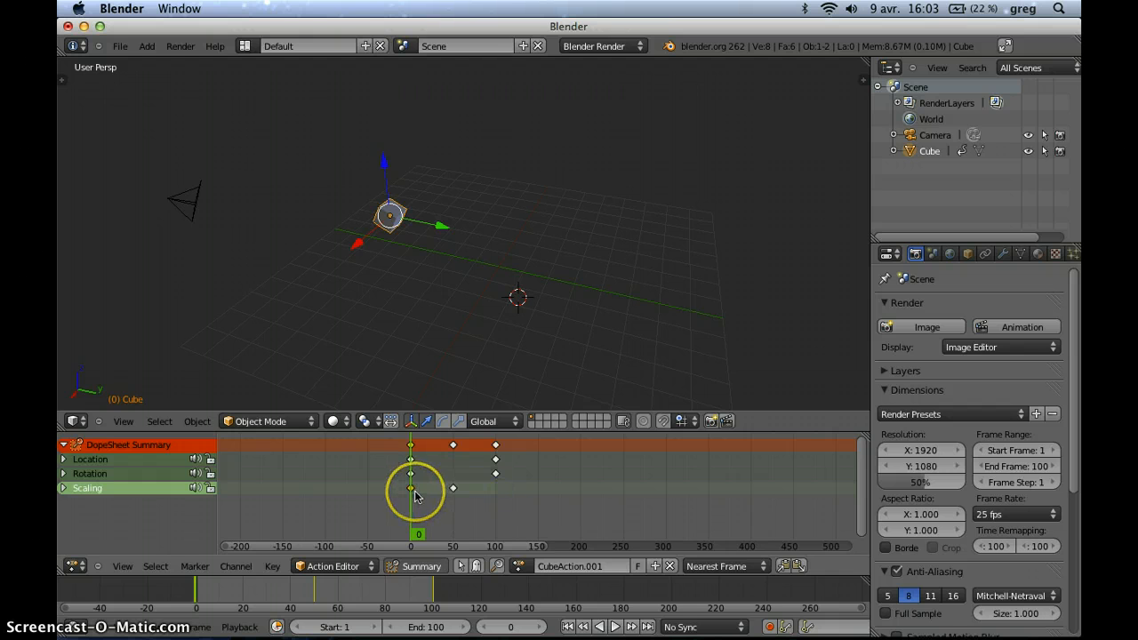
- Duplicate the Scaling keyframe from frame 0 to frame 100 and scrub through the animation, ending at frame 0
key("shift+d")
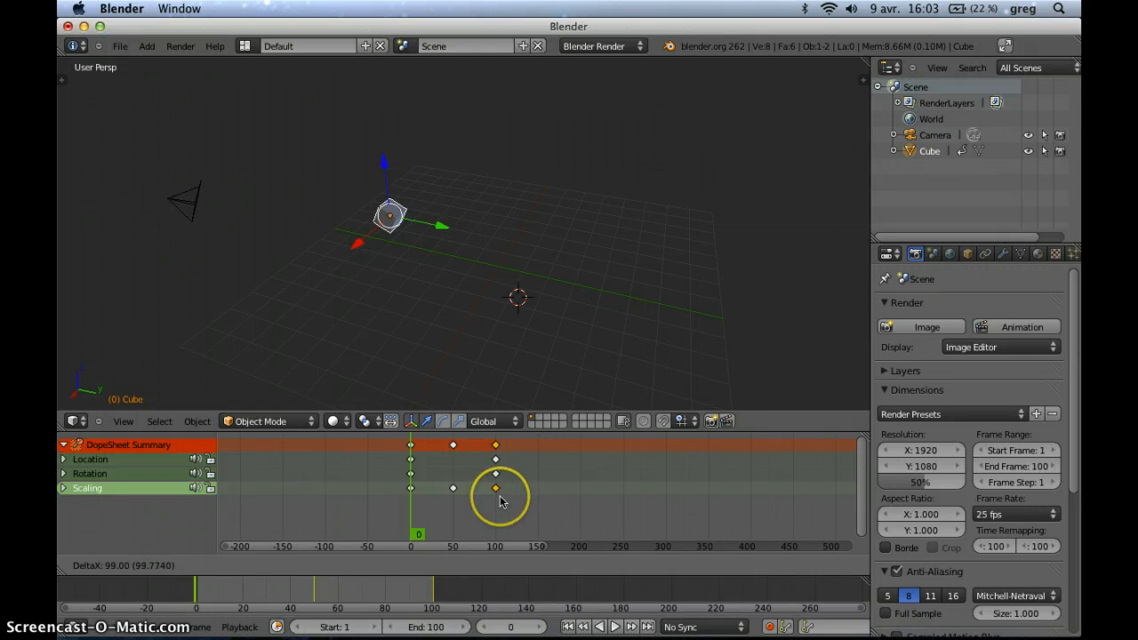
left_click(556, 506)
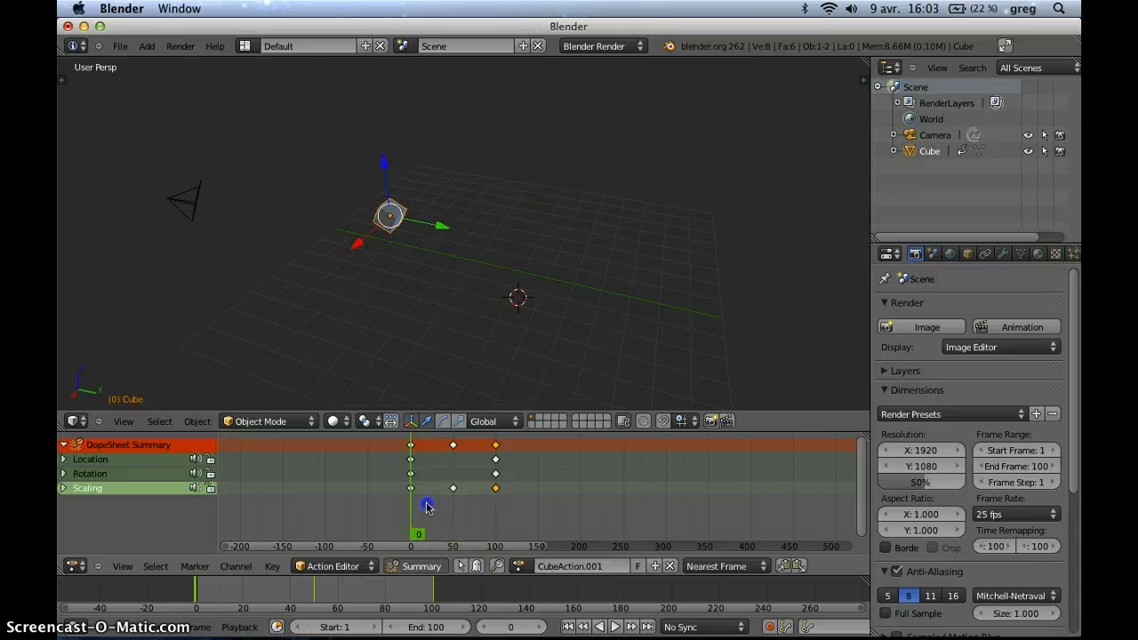
left_click_drag(426, 507, 393, 507)
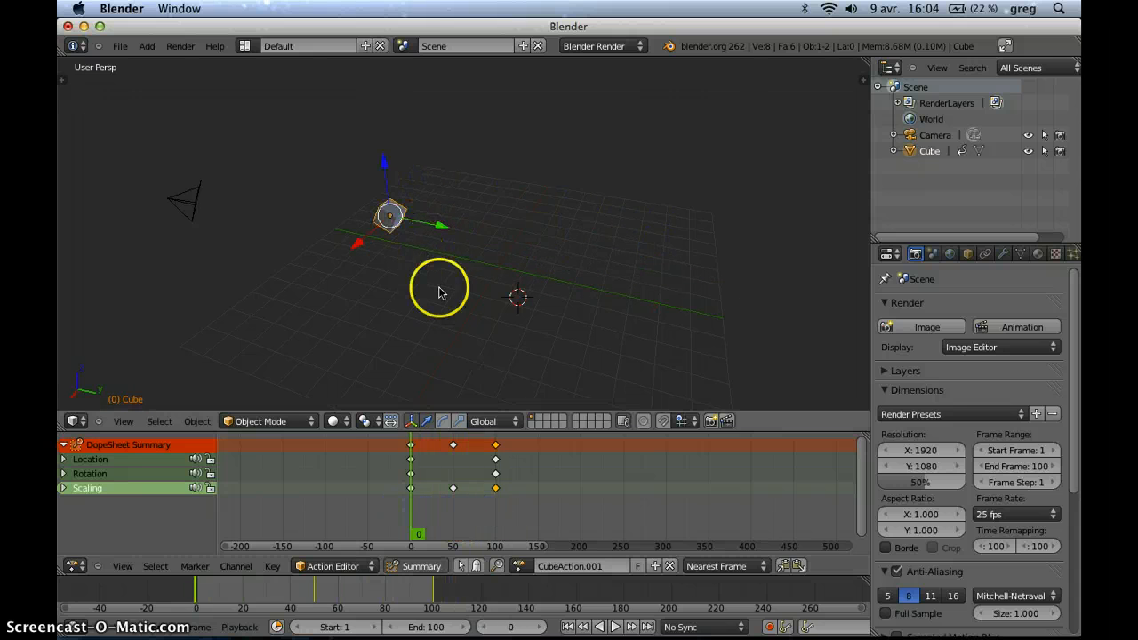
left_click_drag(428, 506, 409, 523)
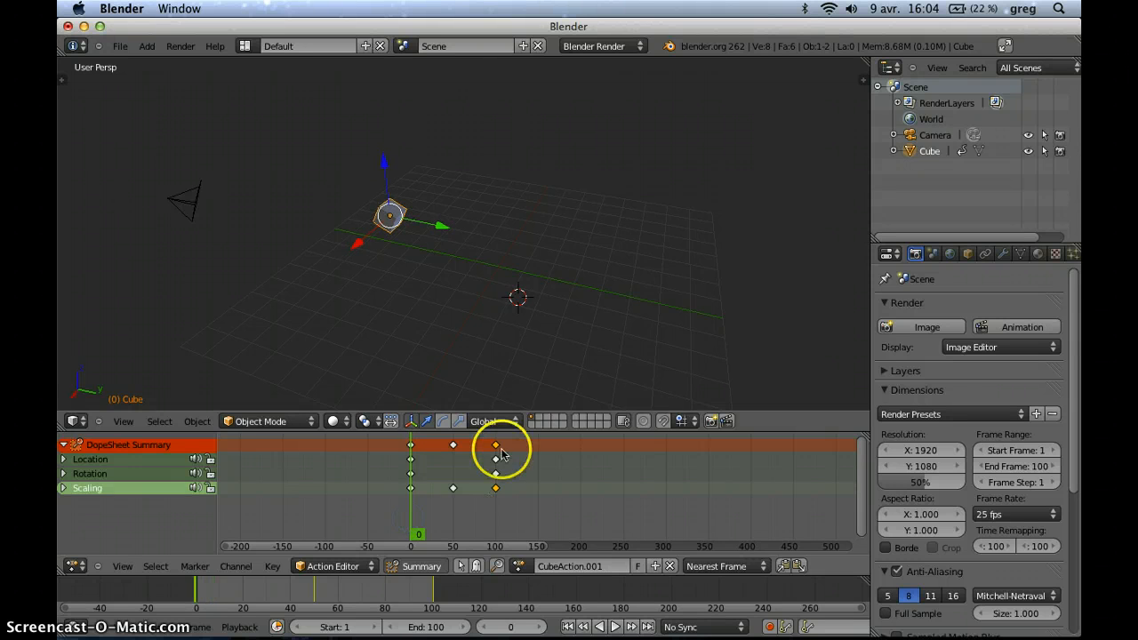
left_click_drag(515, 431, 516, 445)
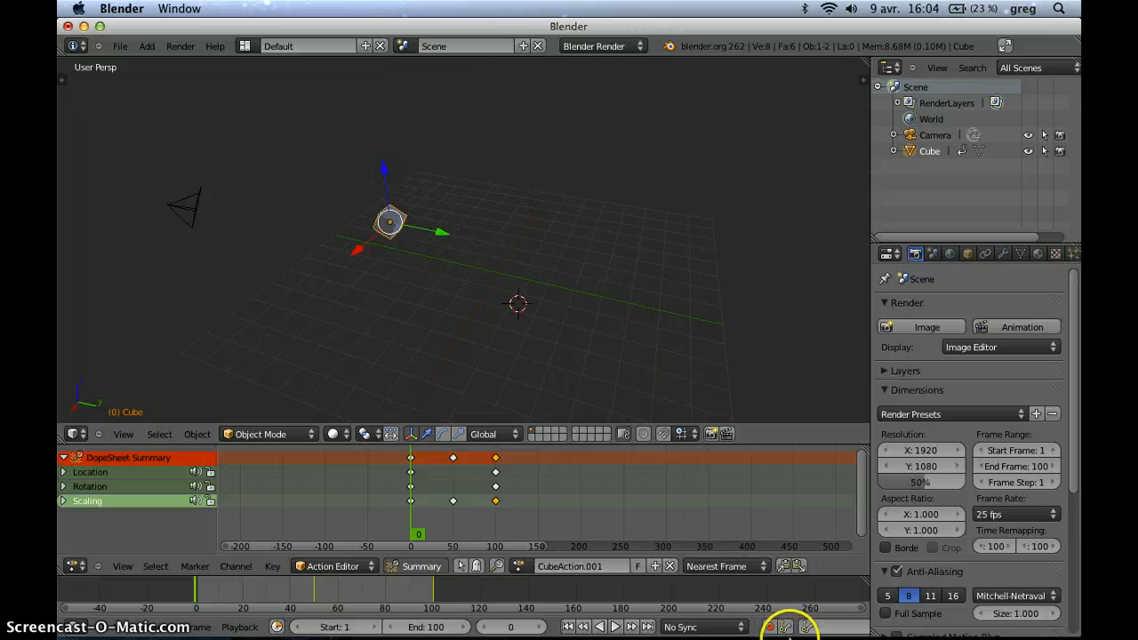
mouse_move(794, 627)
left_click(960, 608)
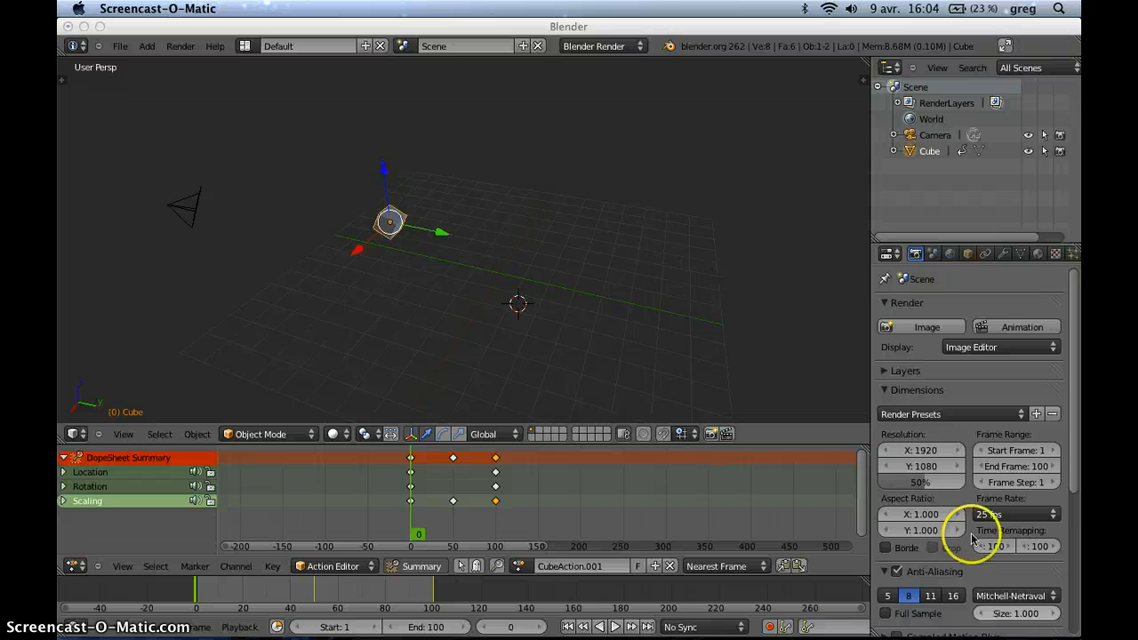
mouse_move(972, 610)
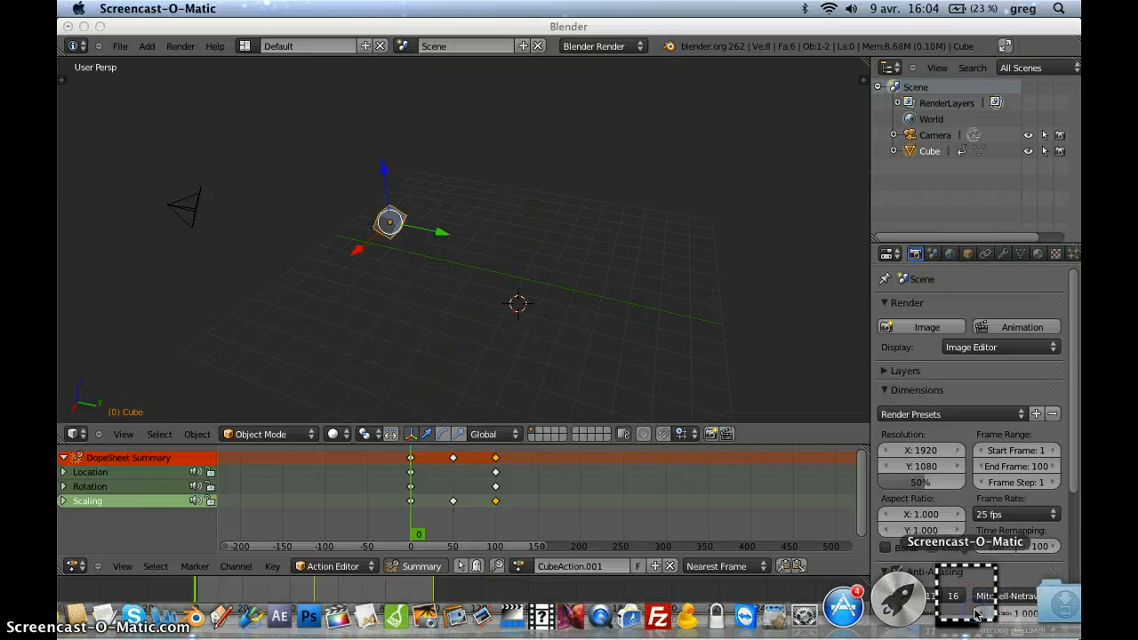
right_click(975, 613)
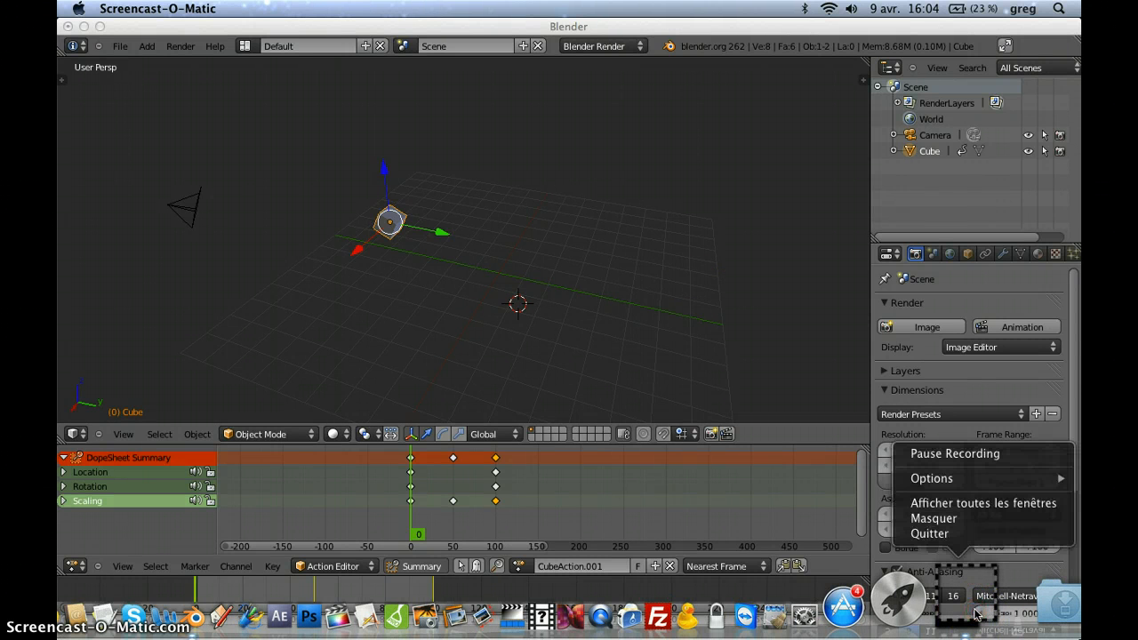